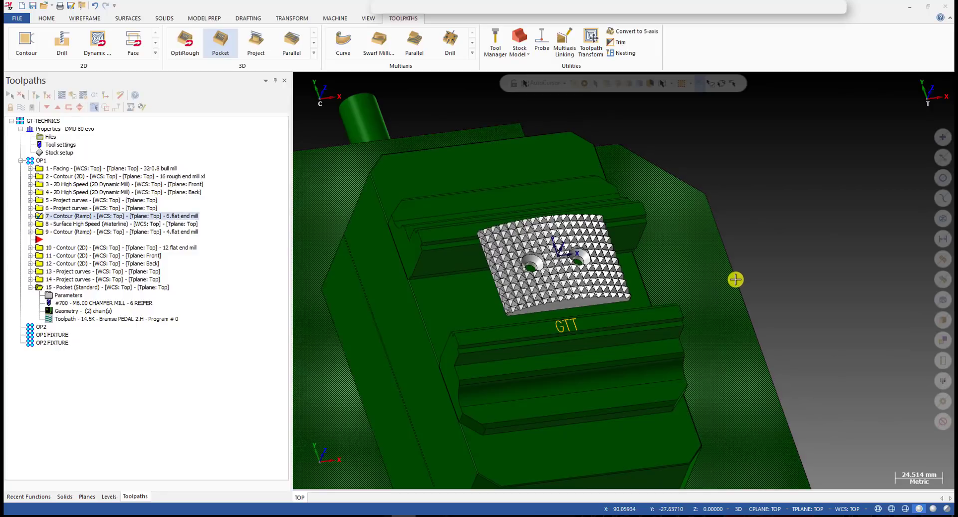
Step: Examine the curved pedal plate with its pyramid teeth and two countersunk holes from the top and at an angle
key(alt+1)
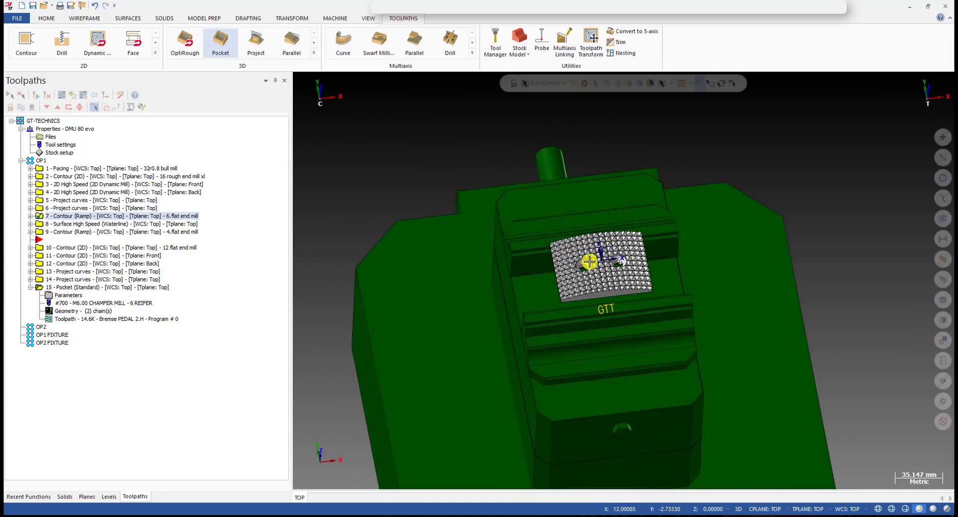
scroll(593, 252, up, 3)
middle_drag(592, 272, 636, 269)
key(alt+1)
scroll(620, 292, up, 4)
middle_drag(563, 329, 601, 296)
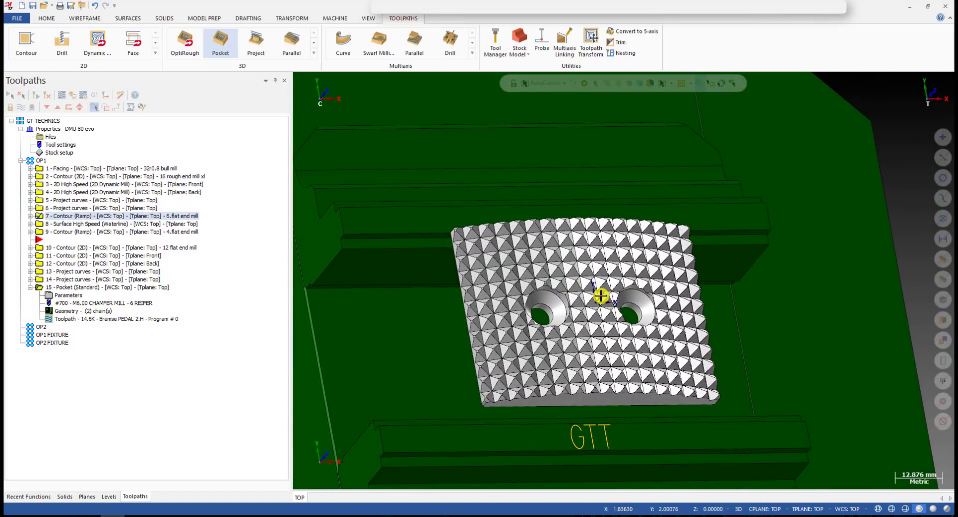
scroll(475, 317, down, 2)
middle_drag(500, 306, 547, 295)
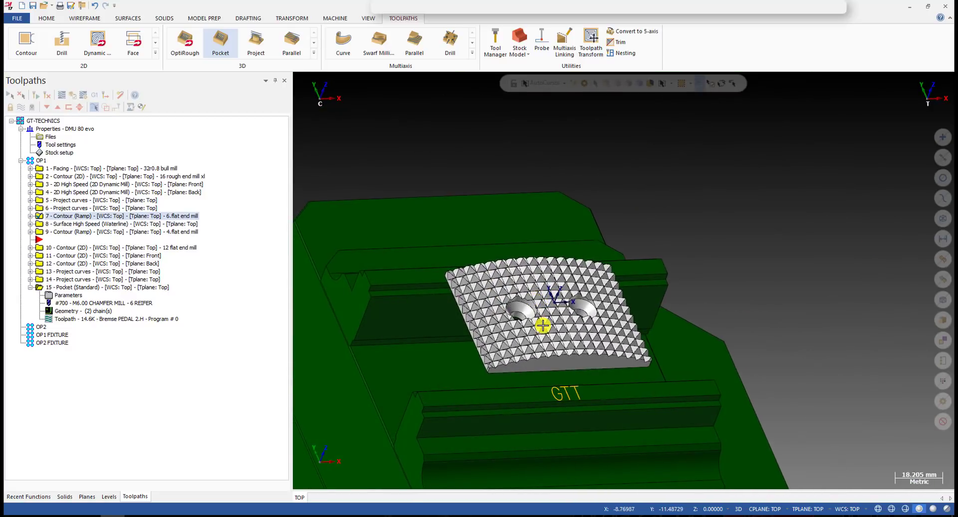
scroll(543, 325, up, 2)
key(alt+1)
scroll(539, 333, up, 3)
middle_drag(494, 323, 529, 296)
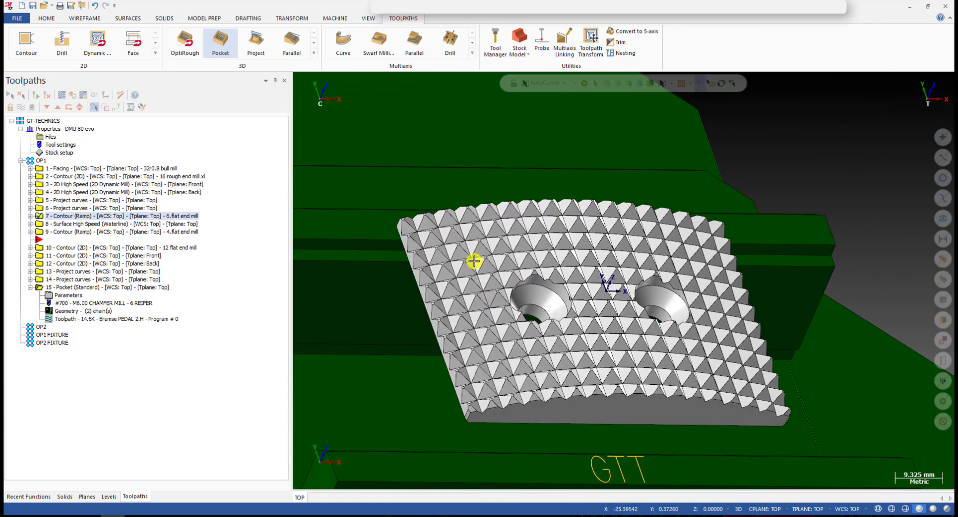
scroll(686, 315, up, 3)
middle_drag(599, 310, 455, 216)
scroll(526, 246, down, 3)
middle_drag(526, 246, 564, 262)
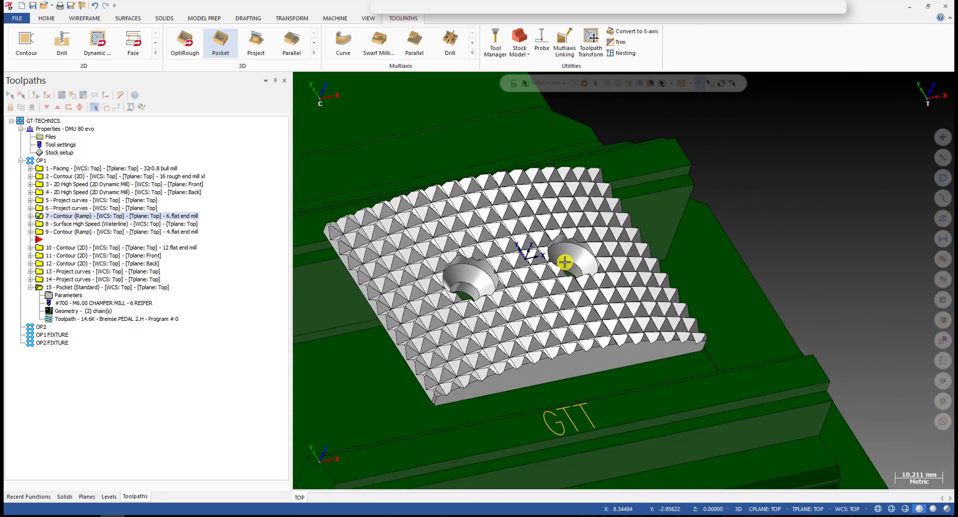
middle_drag(494, 268, 460, 255)
scroll(513, 262, up, 1)
scroll(439, 248, up, 3)
key(alt+1)
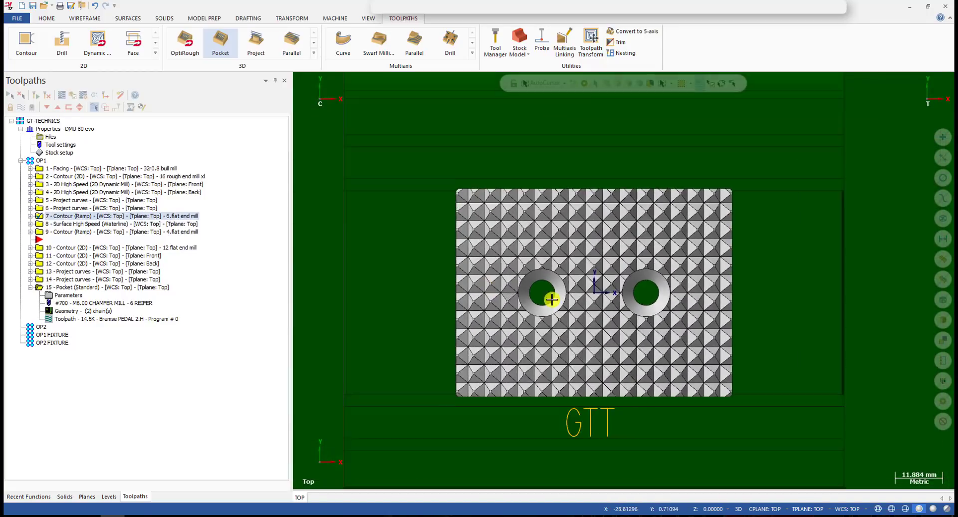
Step: Examine the arched, toothed profile of the pedal plate in the front view, including both ends
scroll(599, 287, up, 2)
middle_drag(599, 289, 629, 339)
scroll(577, 293, up, 1)
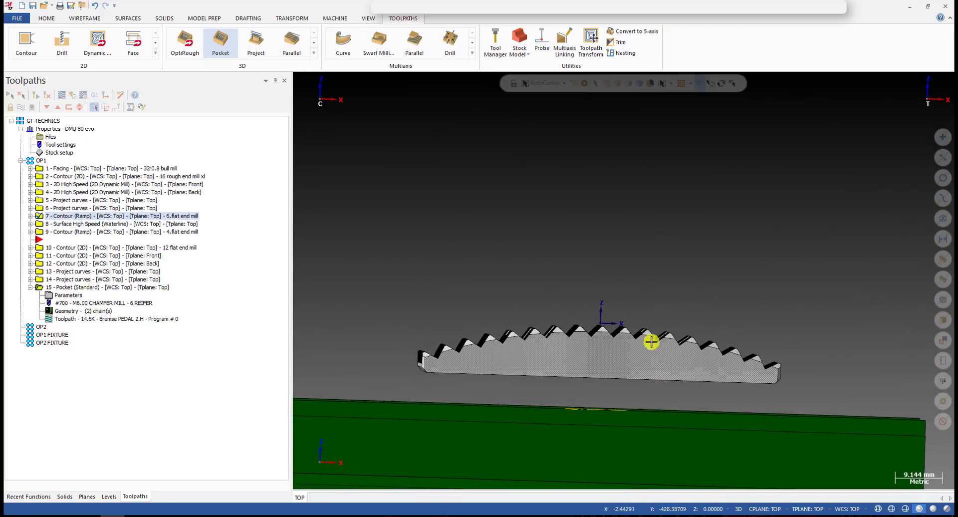
key(alt+1)
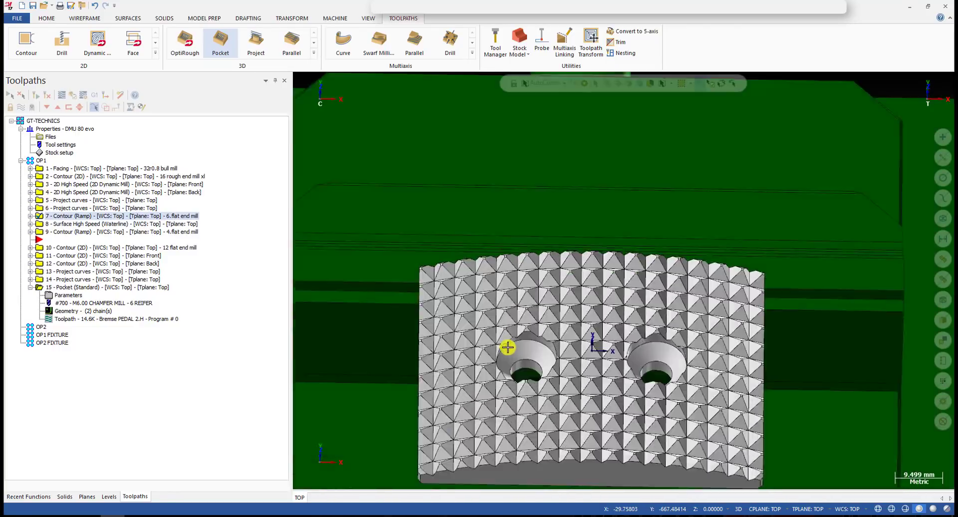
key(alt+2)
scroll(619, 264, up, 6)
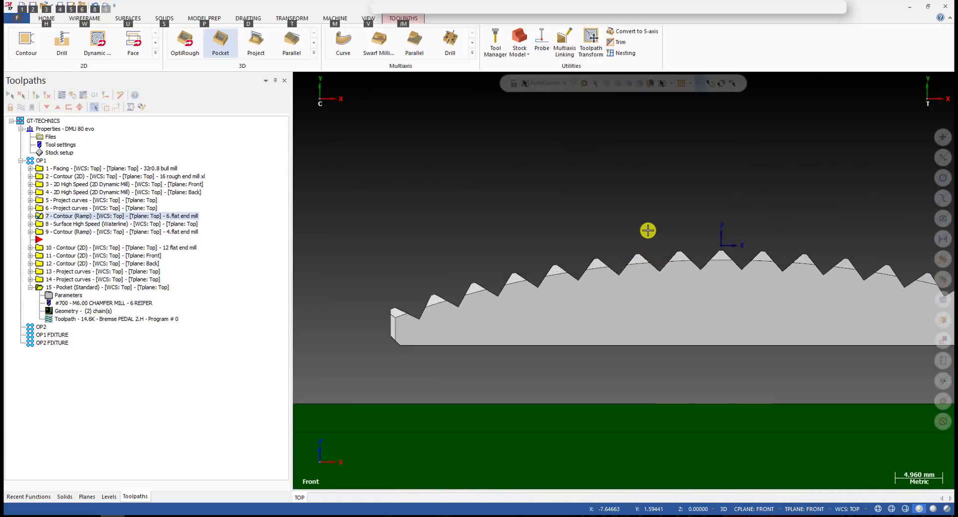
scroll(435, 305, down, 1)
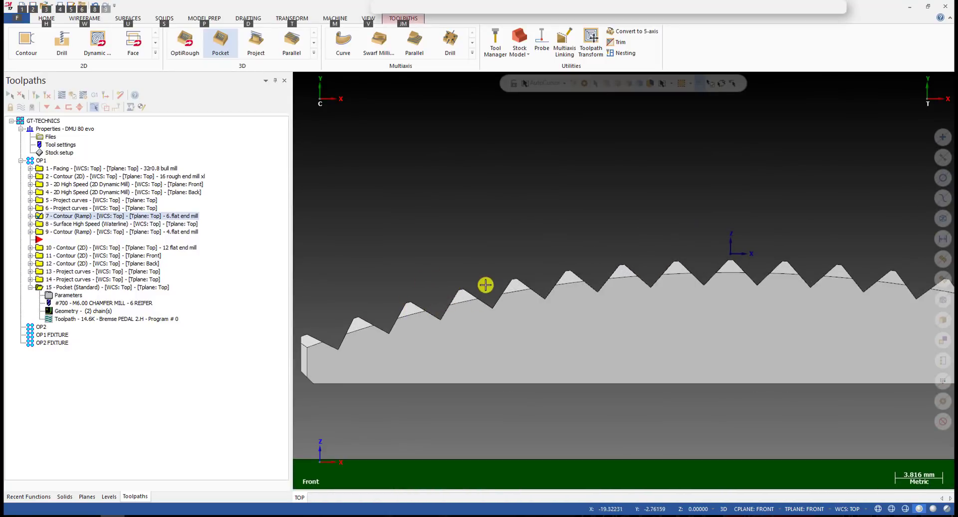
scroll(486, 289, down, 2)
scroll(405, 286, down, 4)
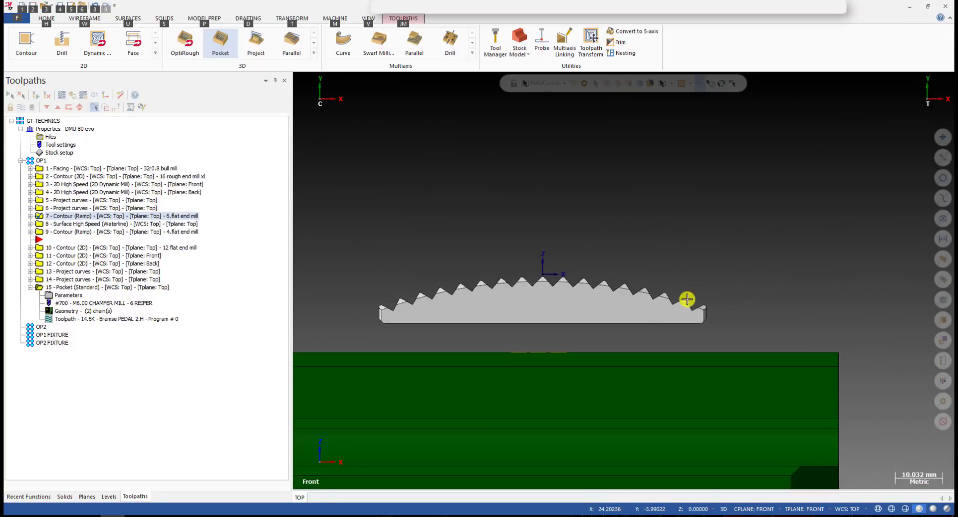
scroll(667, 298, up, 4)
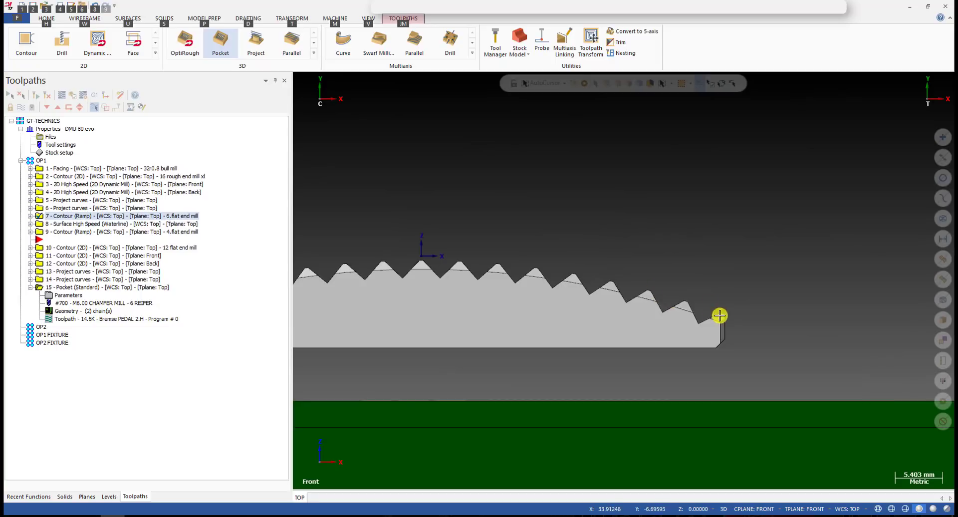
scroll(719, 315, down, 5)
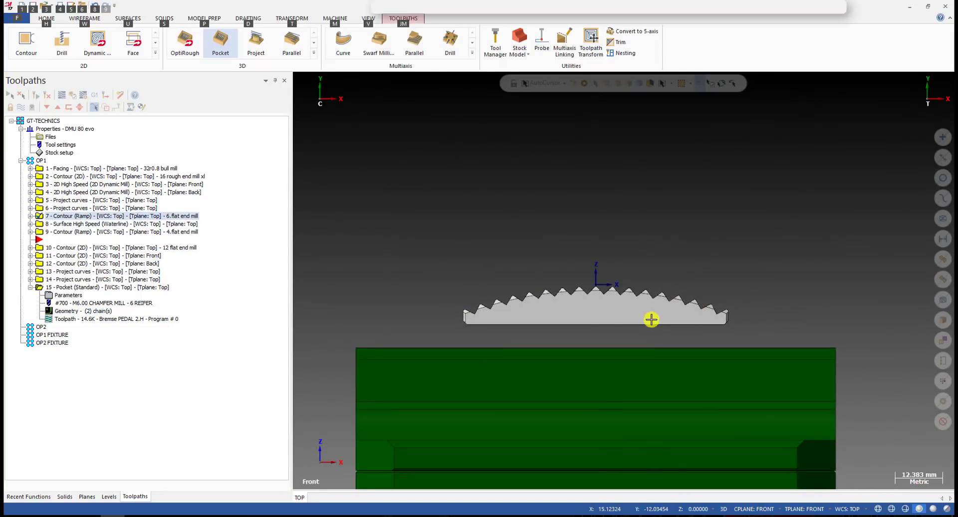
mouse_move(626, 254)
middle_down()
mouse_move(633, 271)
mouse_move(603, 261)
mouse_move(618, 271)
mouse_move(614, 295)
mouse_move(585, 272)
mouse_move(610, 249)
middle_up()
scroll(624, 278, down, 1)
scroll(624, 279, up, 2)
key(alt+1)
middle_drag(544, 255, 572, 297)
scroll(531, 283, up, 2)
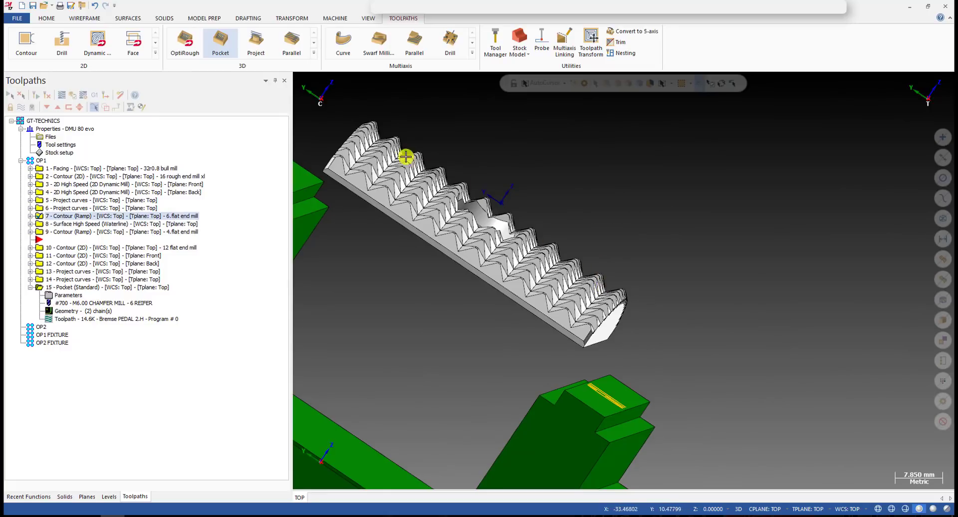
Step: Examine the rows of pyramid teeth and the grooves between them up close near the plate's corner and holes
middle_drag(543, 229, 514, 316)
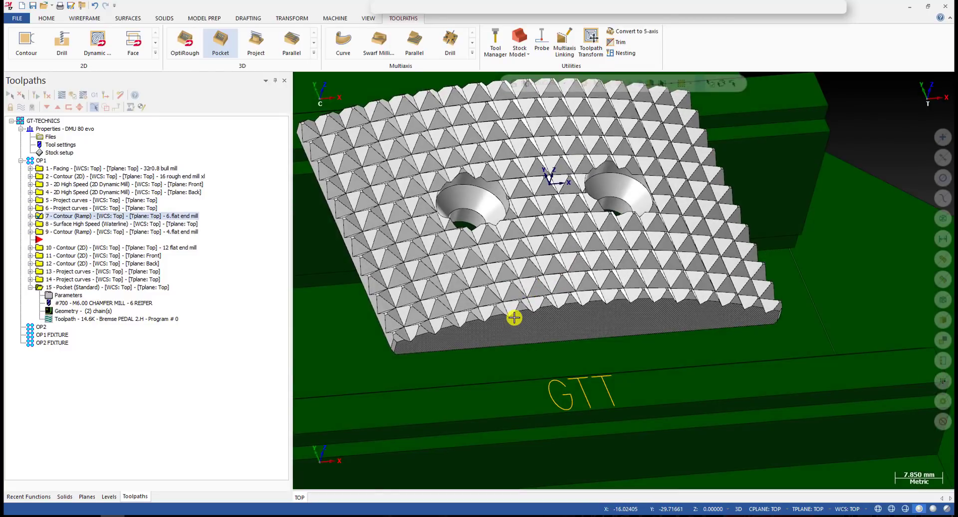
scroll(394, 209, up, 4)
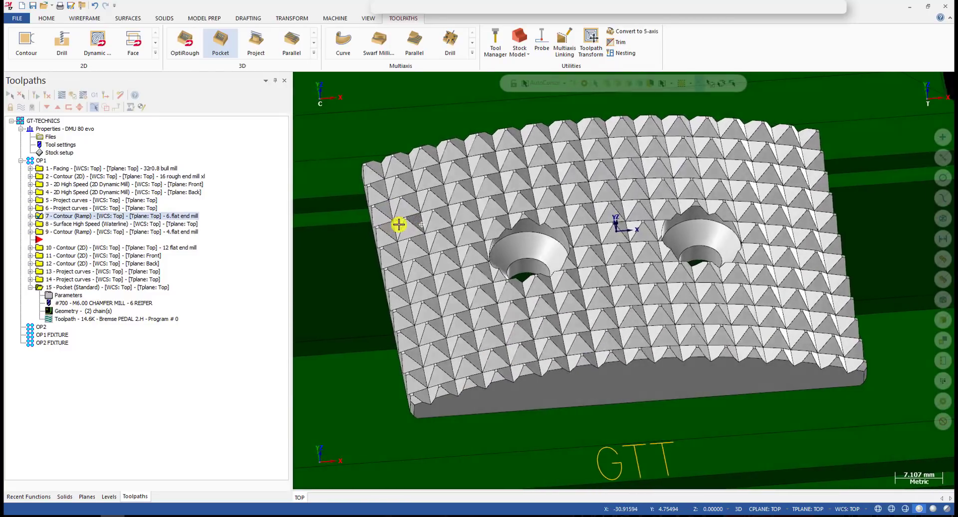
scroll(415, 205, up, 2)
middle_drag(425, 205, 547, 173)
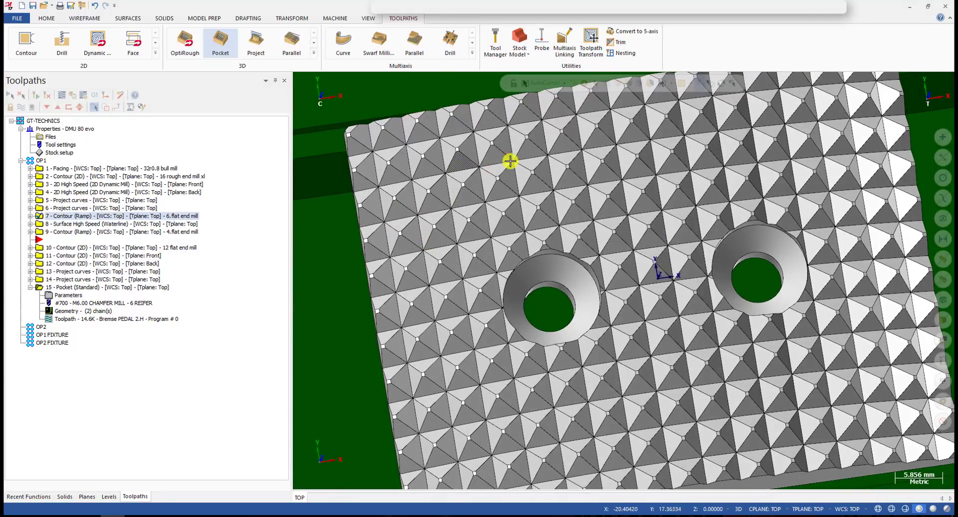
scroll(509, 201, up, 1)
middle_drag(509, 201, 454, 188)
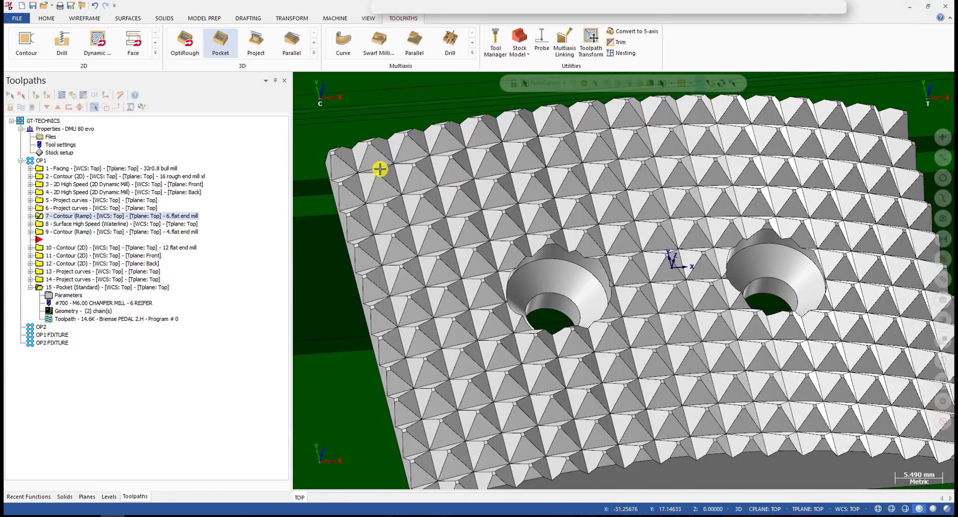
scroll(391, 197, down, 3)
scroll(440, 209, up, 1)
middle_drag(441, 210, 454, 195)
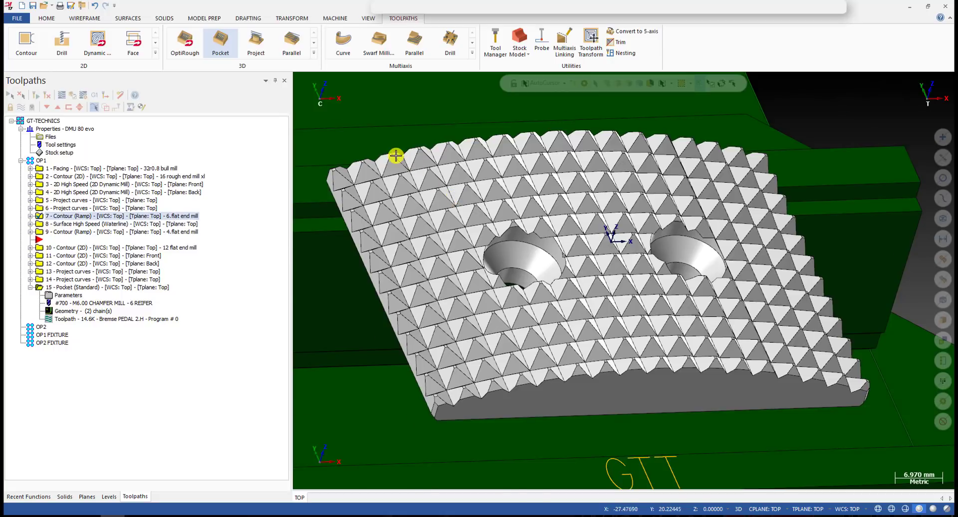
scroll(395, 156, up, 3)
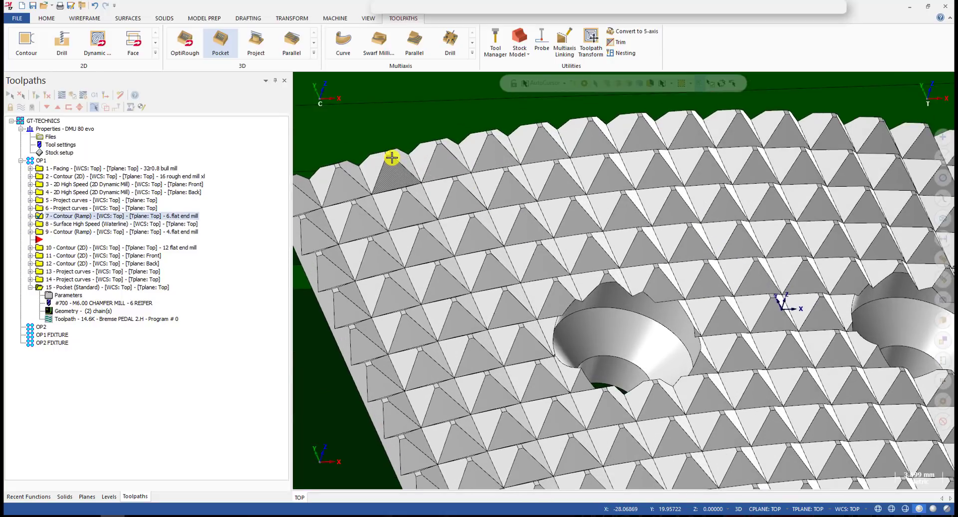
scroll(505, 184, down, 2)
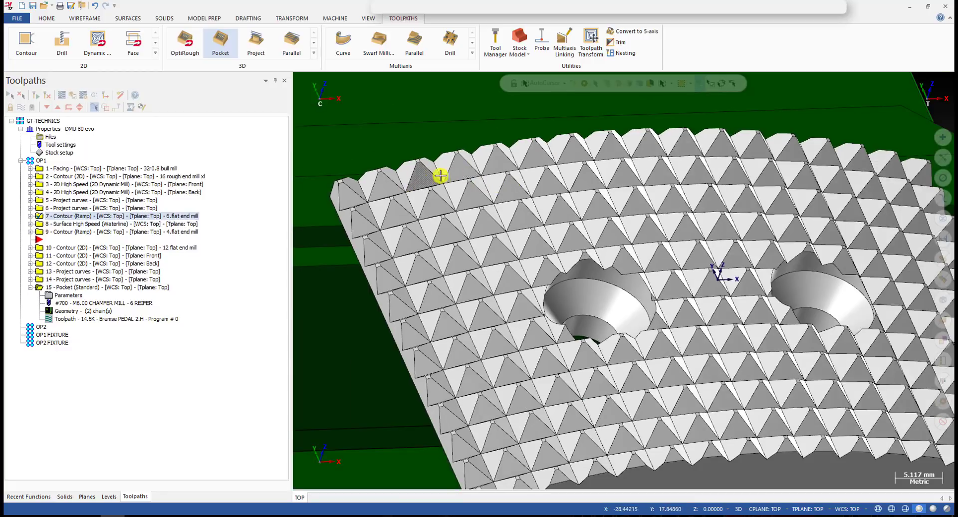
scroll(430, 169, up, 3)
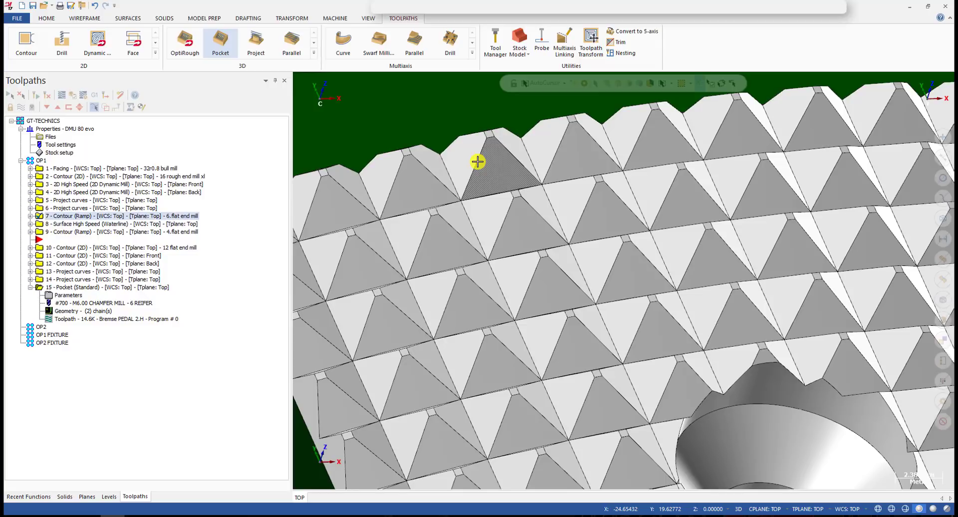
scroll(455, 190, down, 2)
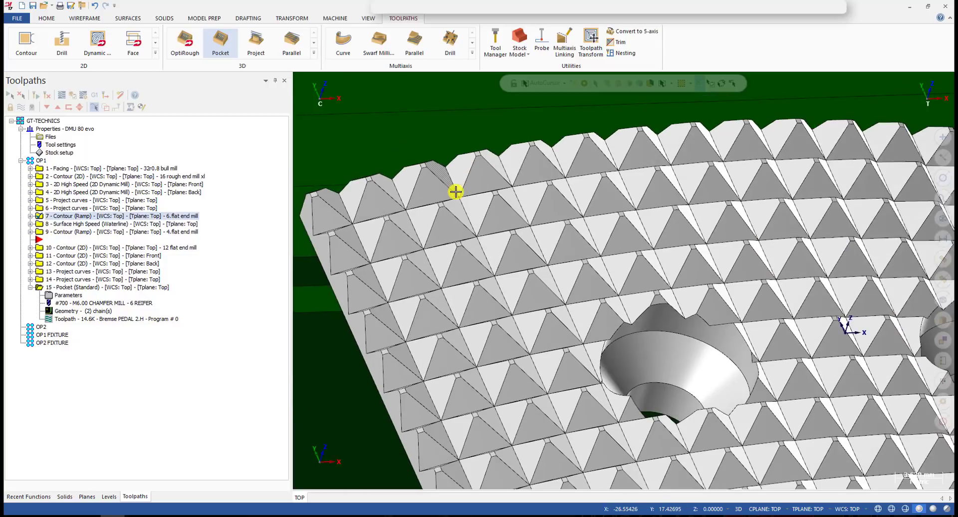
mouse_move(462, 193)
middle_down()
mouse_move(445, 184)
mouse_move(471, 188)
middle_up()
scroll(470, 189, down, 4)
middle_drag(406, 207, 456, 214)
scroll(430, 256, down, 3)
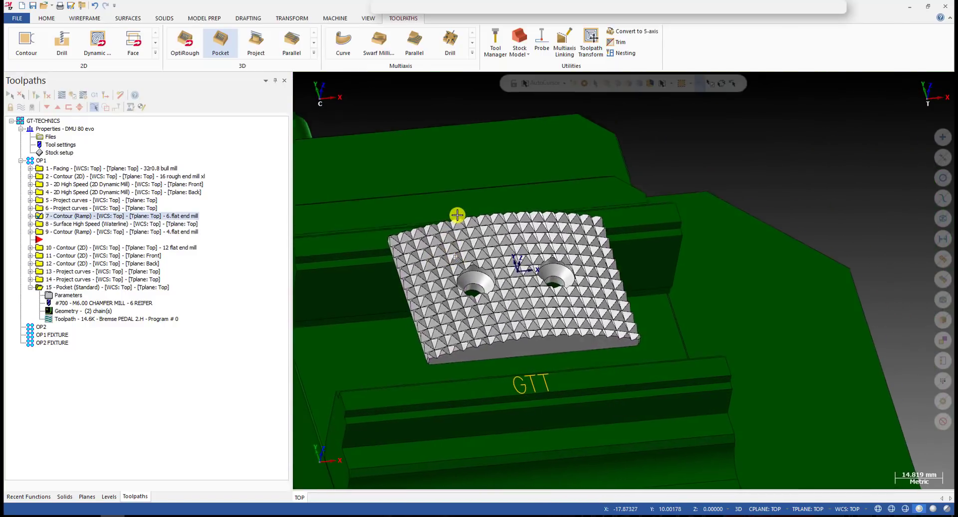
scroll(458, 216, down, 1)
scroll(636, 214, down, 2)
scroll(533, 238, up, 2)
scroll(533, 237, up, 2)
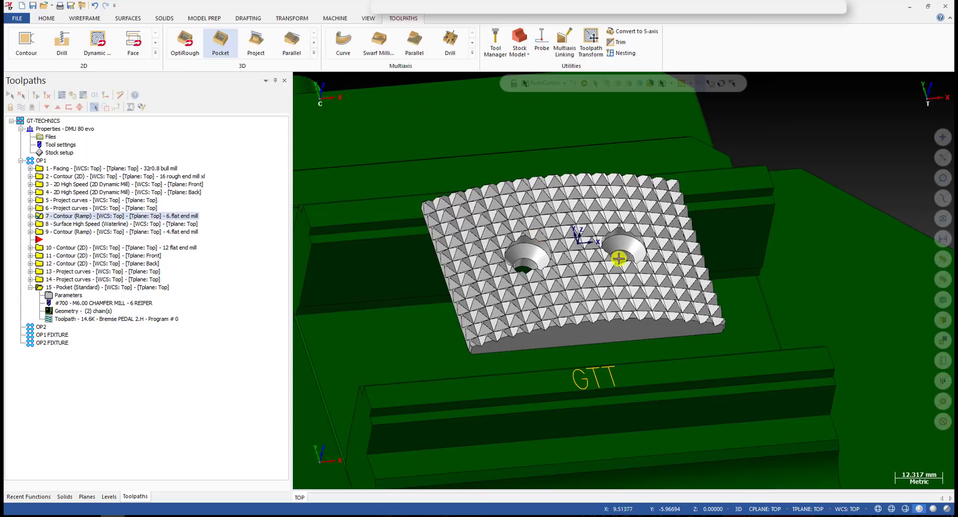
scroll(650, 216, up, 2)
middle_drag(642, 218, 646, 246)
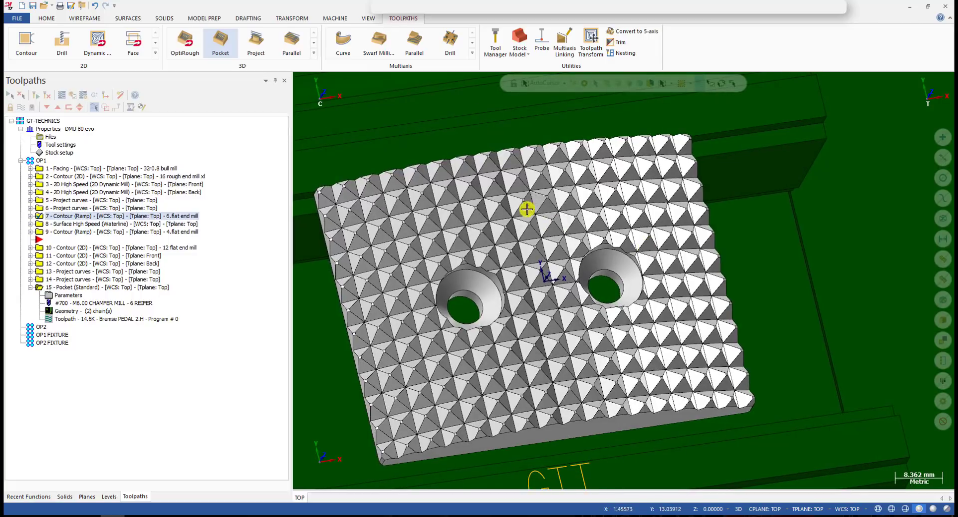
middle_drag(340, 235, 393, 217)
scroll(393, 217, down, 1)
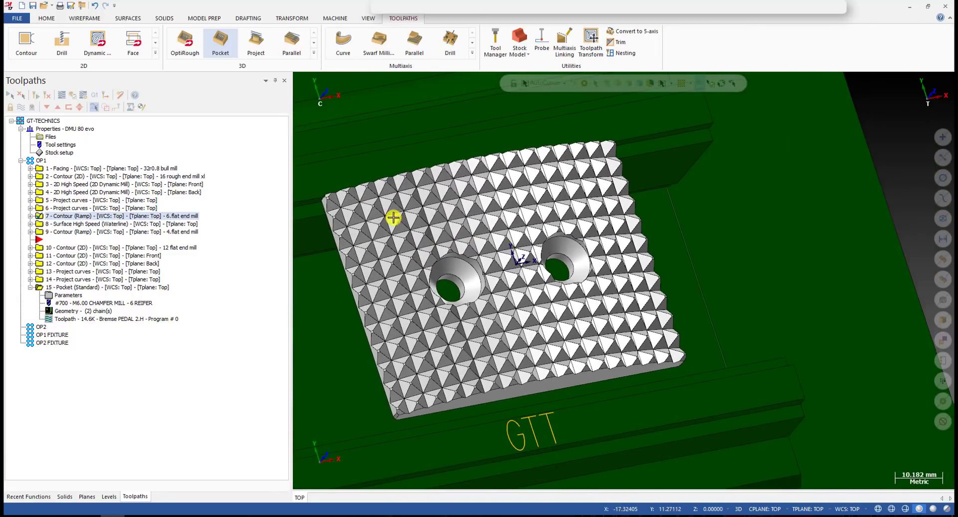
middle_drag(515, 222, 512, 185)
Step: Look over the available multiaxis toolpath types and inspect the grooves along the plate's side edge
click(472, 54)
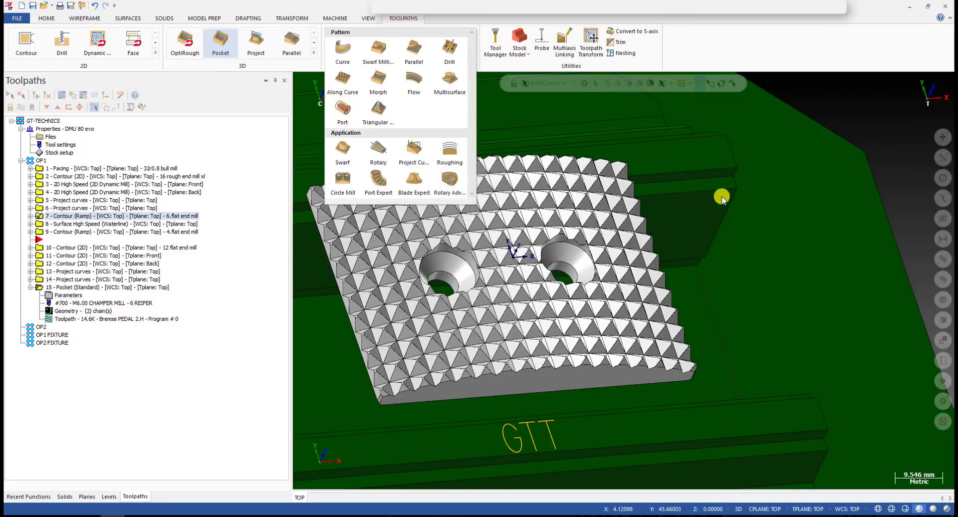
click(686, 167)
scroll(504, 214, up, 5)
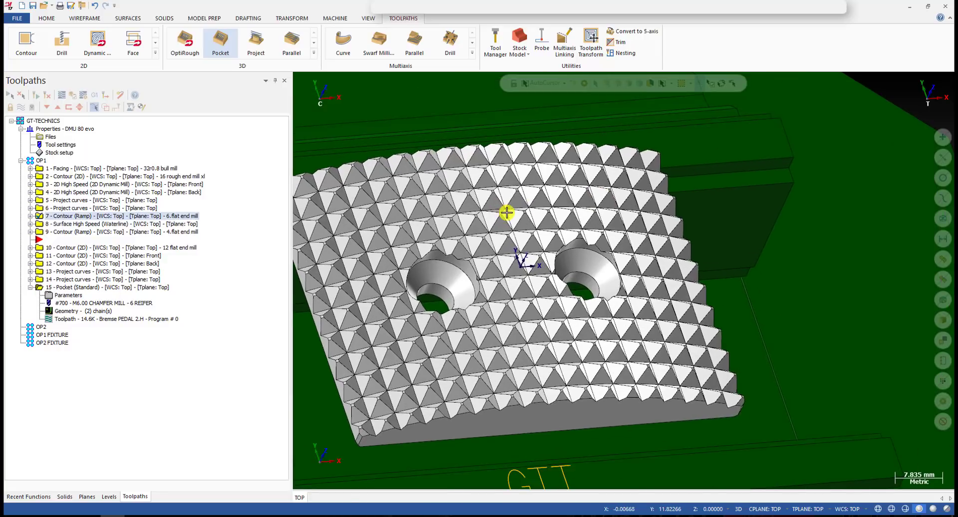
scroll(491, 214, down, 4)
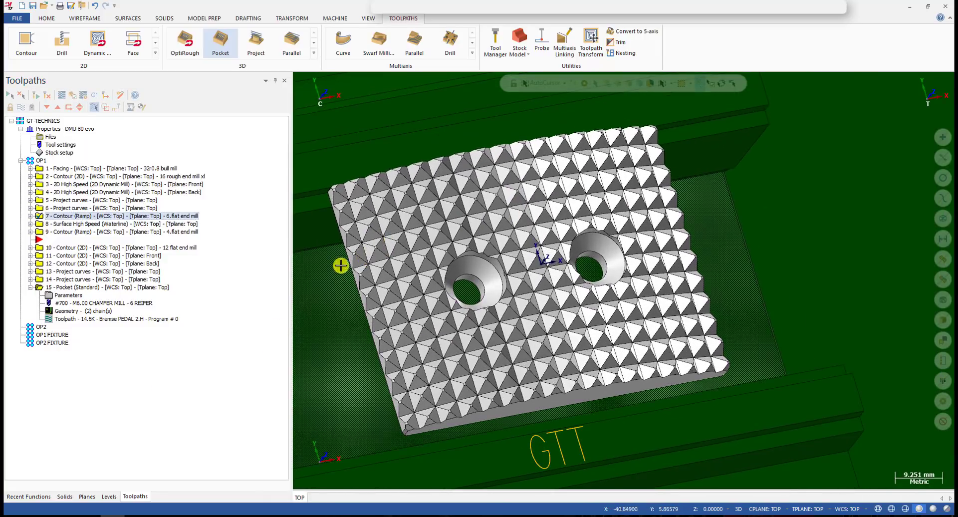
scroll(349, 214, up, 6)
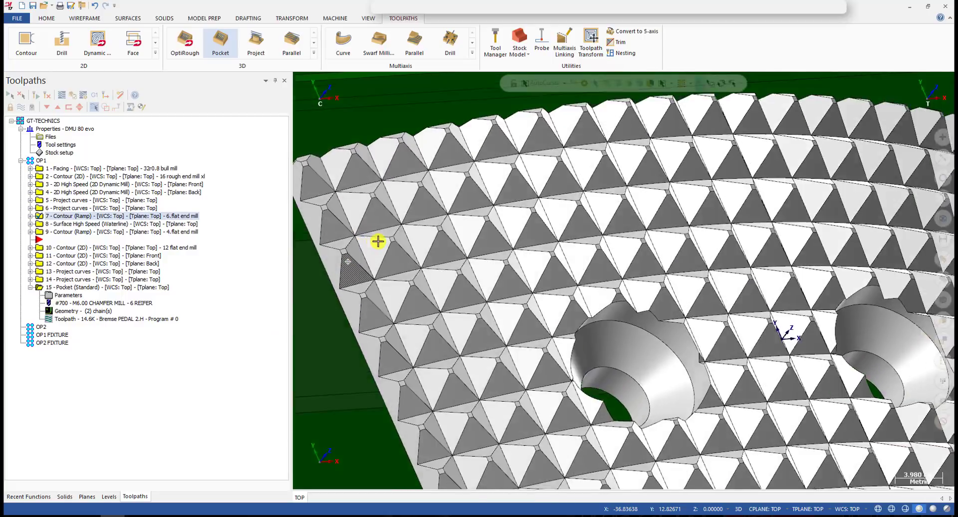
middle_drag(378, 241, 455, 220)
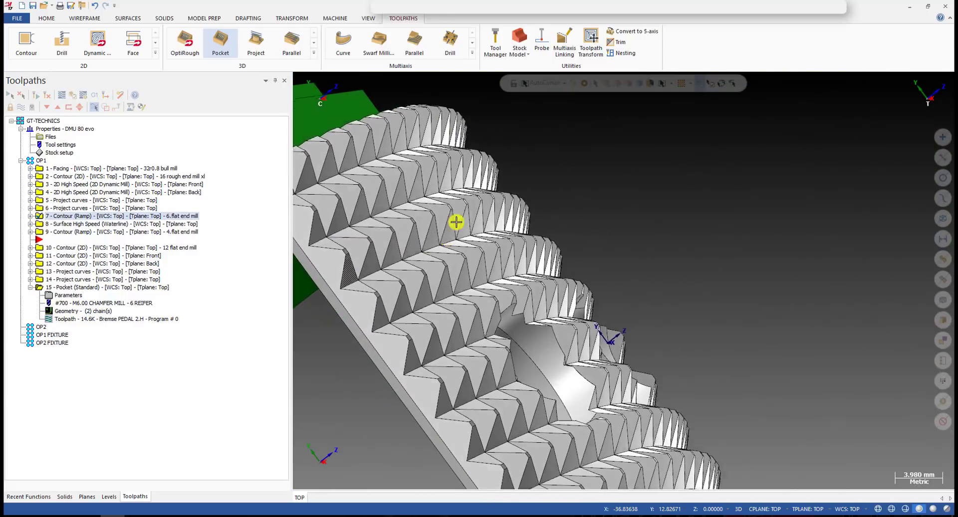
Step: Make level 104 (5x curve) visible so its curves show in the grooves of the pedal plate
click(108, 496)
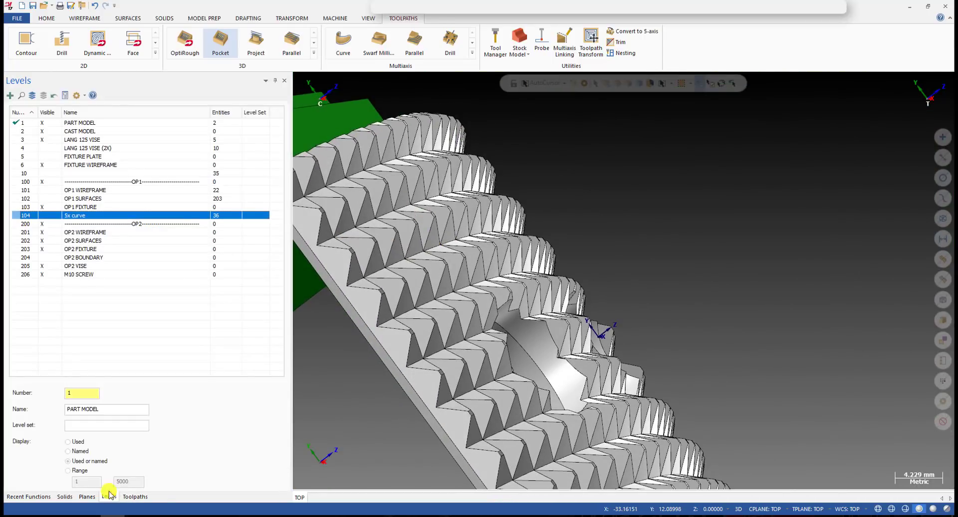
click(50, 215)
middle_drag(449, 153, 455, 186)
scroll(434, 227, down, 2)
middle_drag(434, 226, 378, 213)
scroll(374, 202, up, 3)
scroll(374, 204, down, 2)
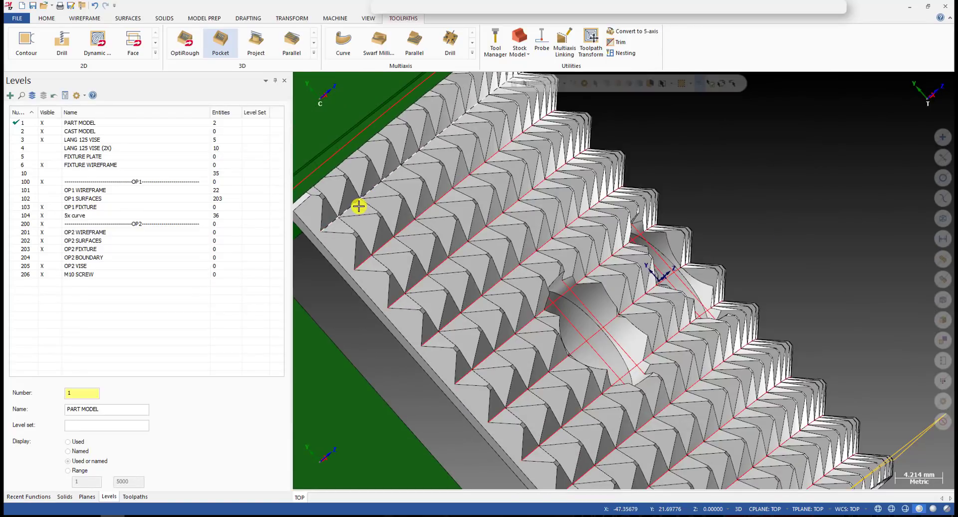
Step: Select all entities on level 104 (5x curve) and change their line width to the next thicker style
right_click(96, 217)
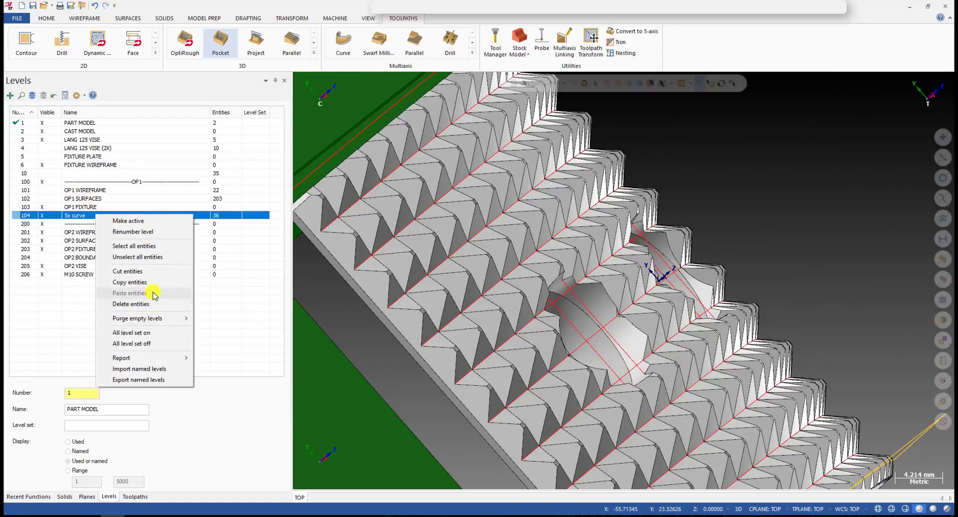
click(134, 245)
scroll(443, 222, down, 4)
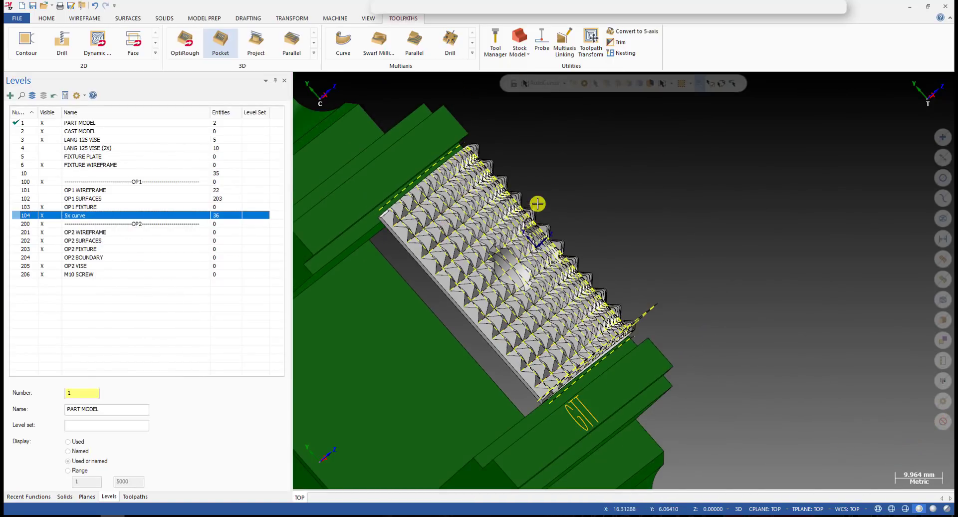
right_click(745, 147)
click(826, 120)
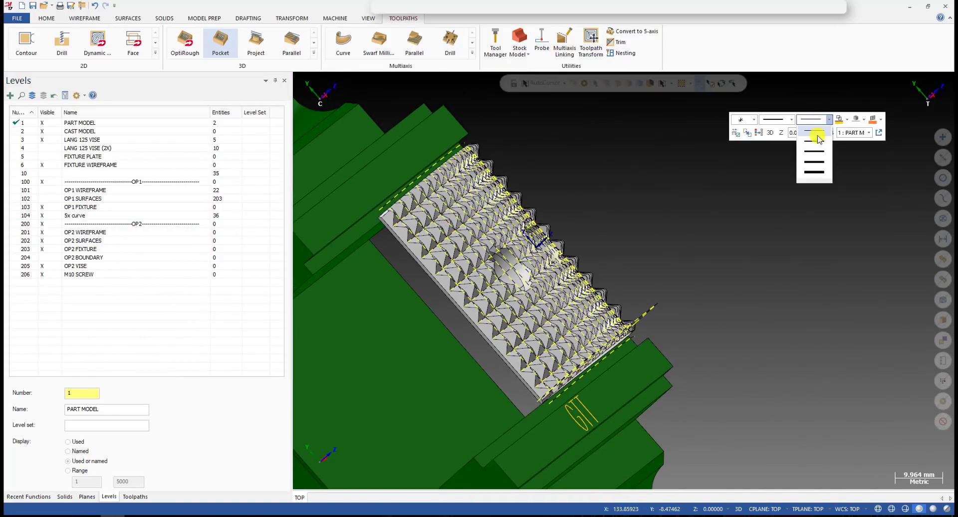
click(813, 141)
Step: Inspect how the groove curves cross the pedal plate in both directions, from the side and near the corner
middle_drag(597, 203, 514, 222)
scroll(453, 194, up, 1)
scroll(452, 193, up, 3)
middle_drag(448, 189, 397, 218)
scroll(406, 184, down, 4)
scroll(381, 195, up, 4)
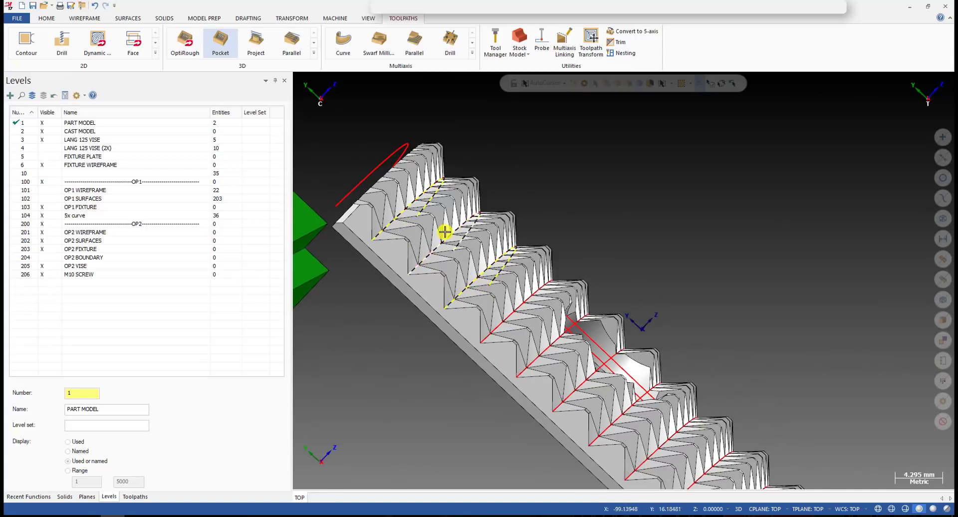
scroll(530, 304, down, 2)
middle_drag(519, 307, 409, 260)
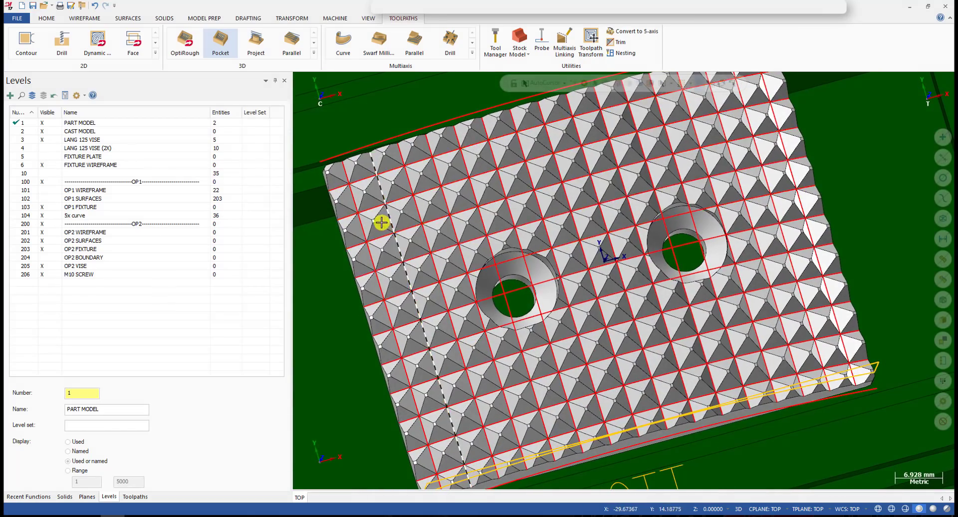
scroll(382, 223, up, 5)
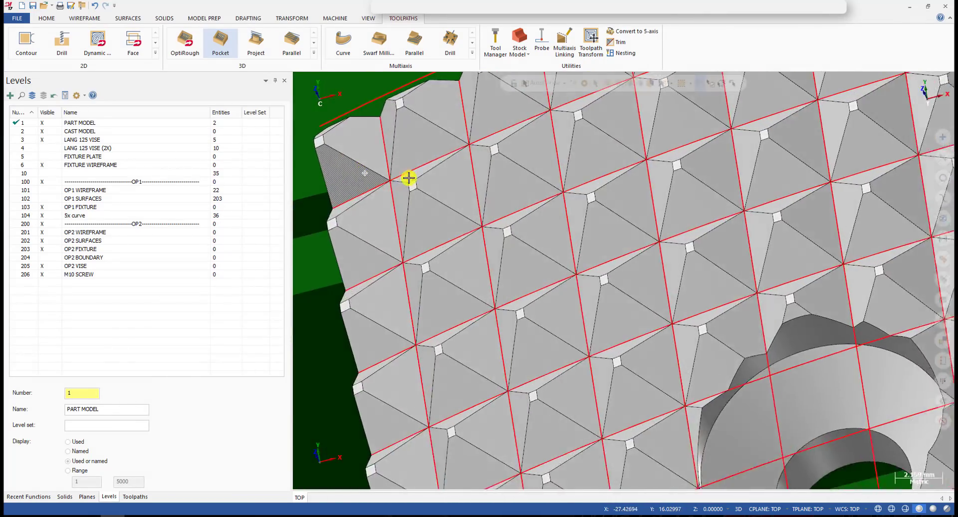
scroll(404, 167, down, 1)
scroll(411, 287, down, 3)
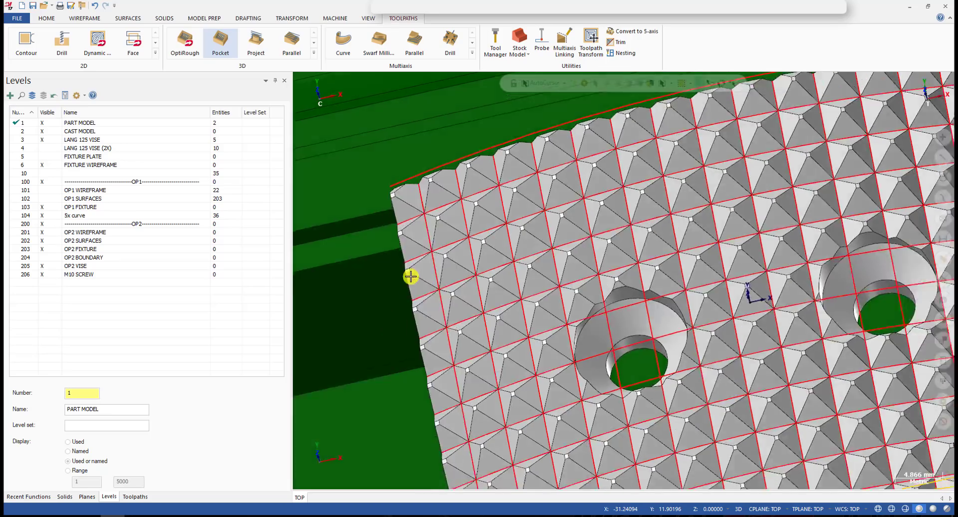
Step: Examine the long curves following the arched grooves between the tooth rows, starting near the plate's corner
key(alt+1)
scroll(438, 239, up, 4)
middle_drag(547, 222, 508, 164)
scroll(534, 172, up, 5)
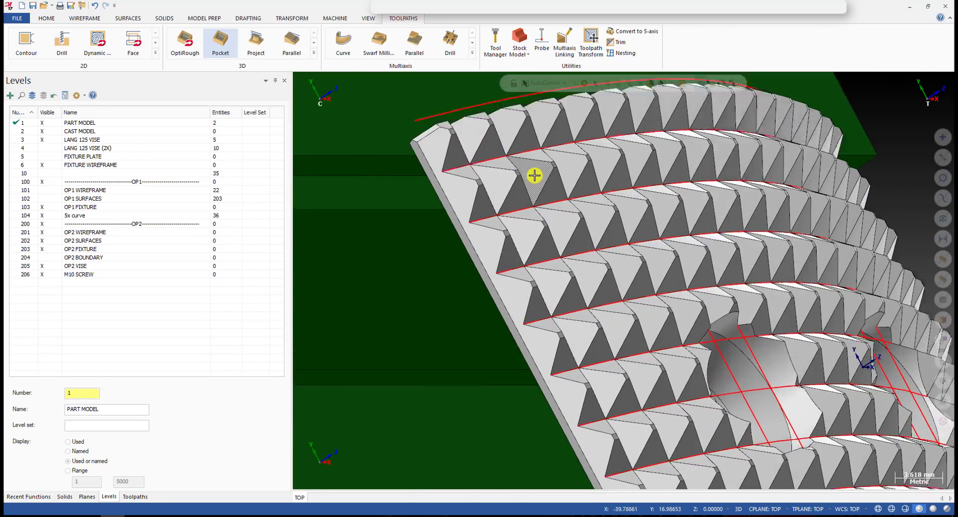
scroll(496, 207, down, 5)
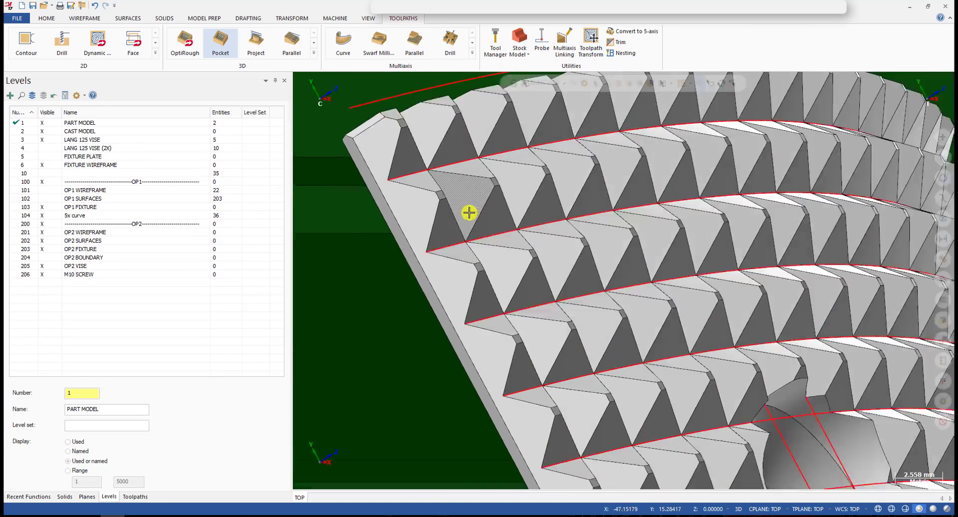
scroll(466, 213, up, 2)
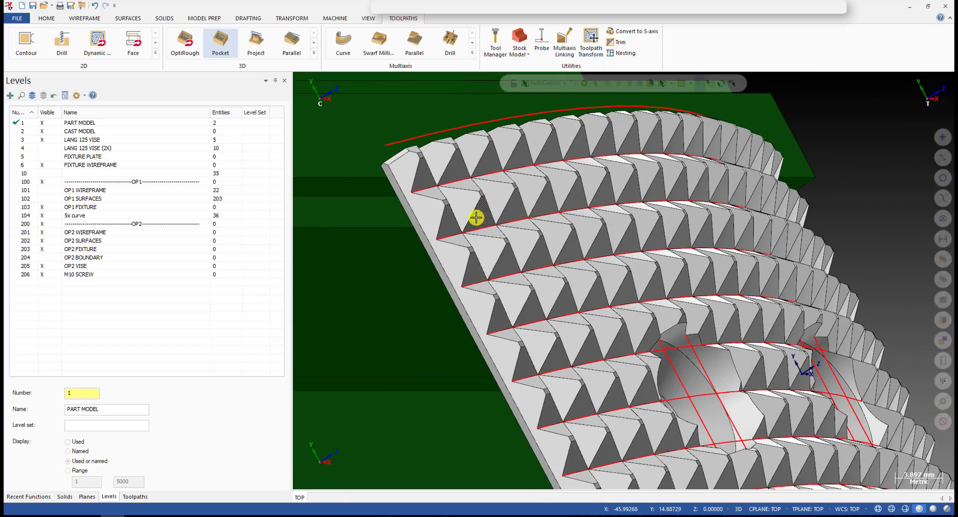
mouse_move(476, 201)
middle_down()
mouse_move(458, 175)
mouse_move(489, 175)
mouse_move(439, 220)
mouse_move(466, 207)
mouse_move(488, 213)
middle_up()
middle_drag(454, 213, 489, 175)
scroll(490, 175, up, 4)
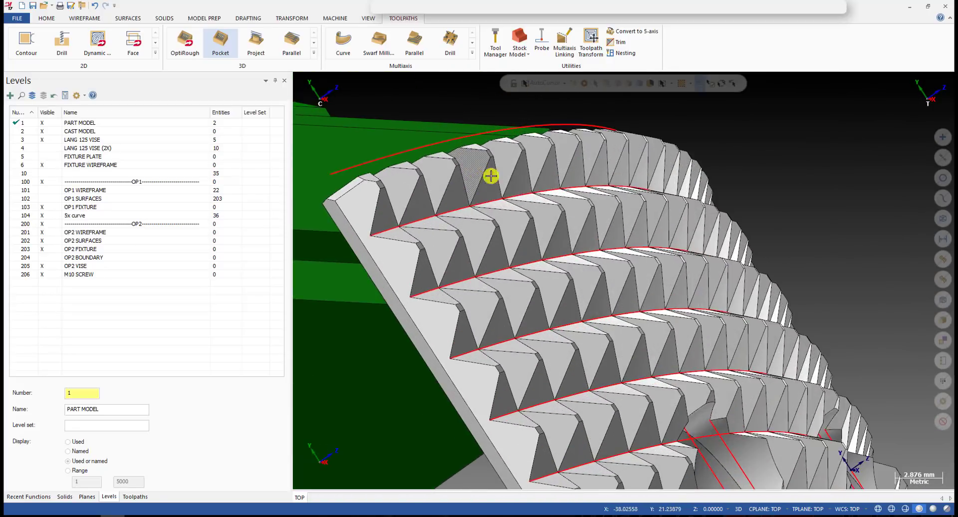
middle_drag(505, 209, 521, 188)
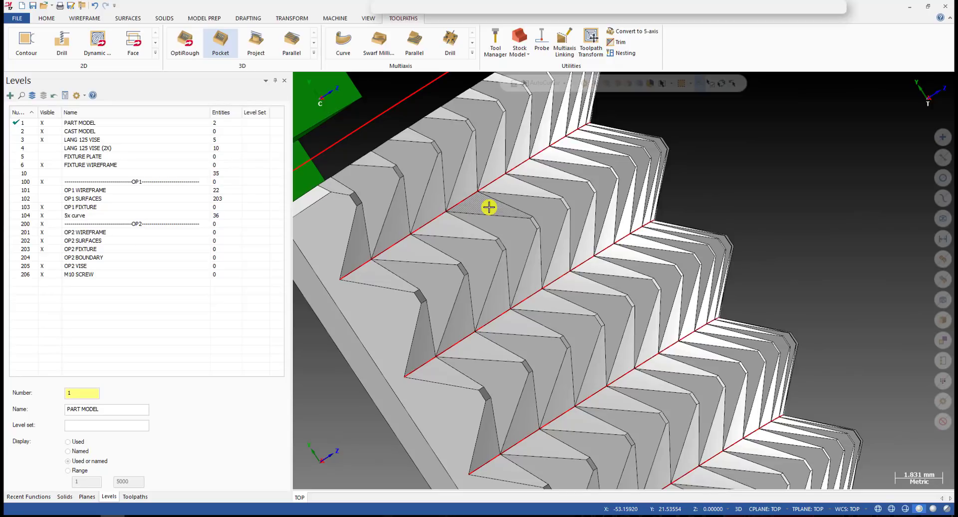
Step: Check up close where the long curves run along the groove bottoms between the pyramid teeth at the plate's side edge
scroll(544, 175, up, 1)
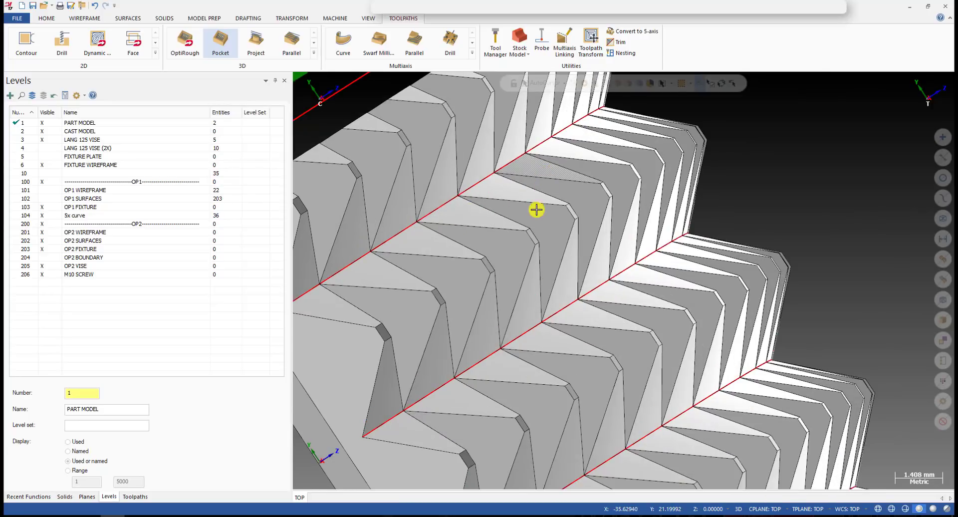
scroll(536, 209, down, 5)
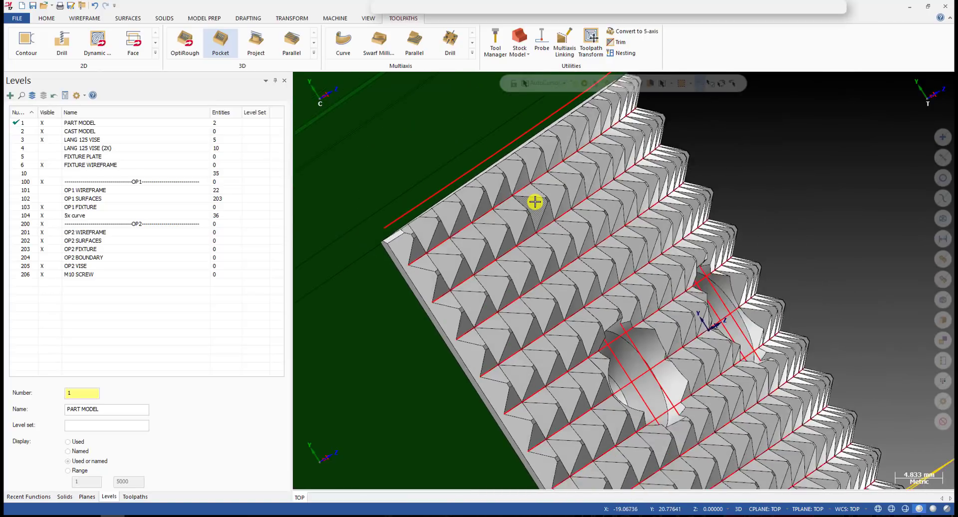
scroll(535, 201, down, 2)
scroll(600, 139, up, 5)
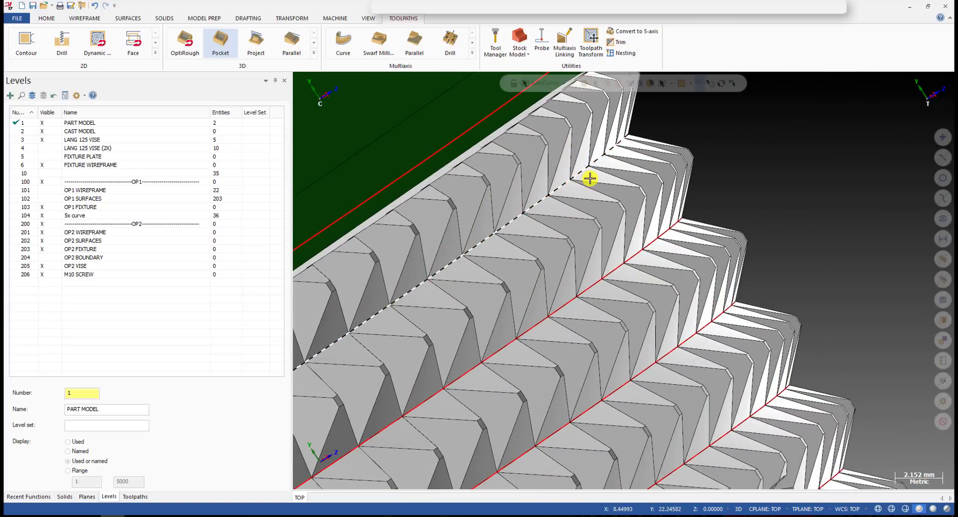
click(569, 185)
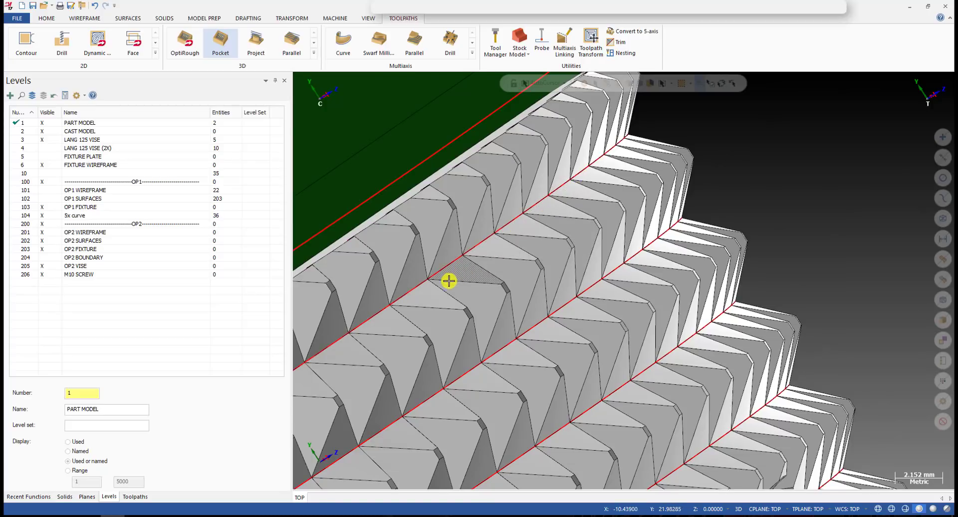
scroll(642, 166, down, 3)
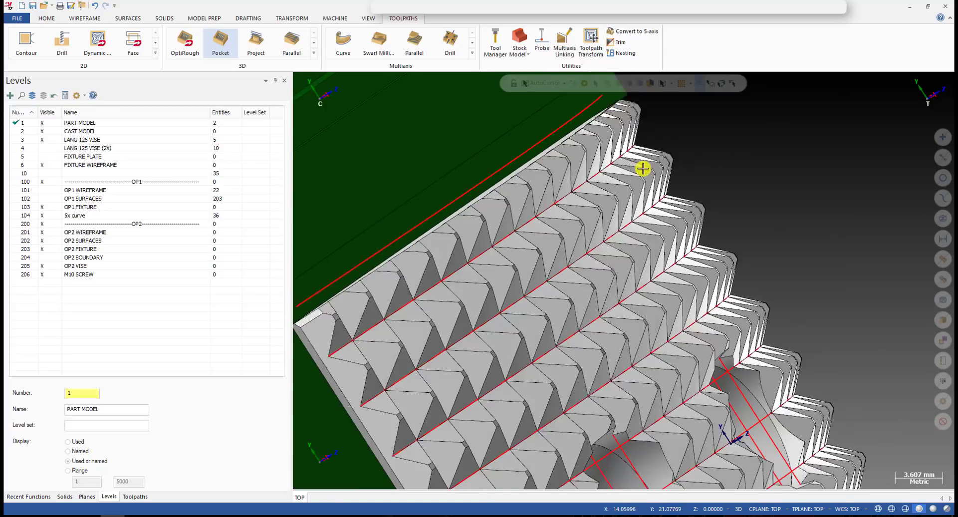
scroll(604, 239, up, 1)
scroll(600, 230, up, 5)
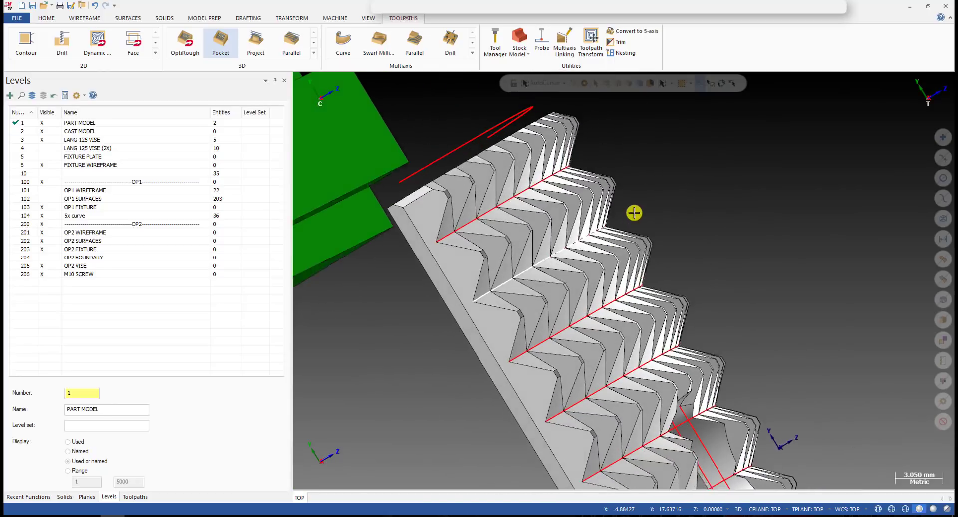
middle_drag(591, 221, 579, 230)
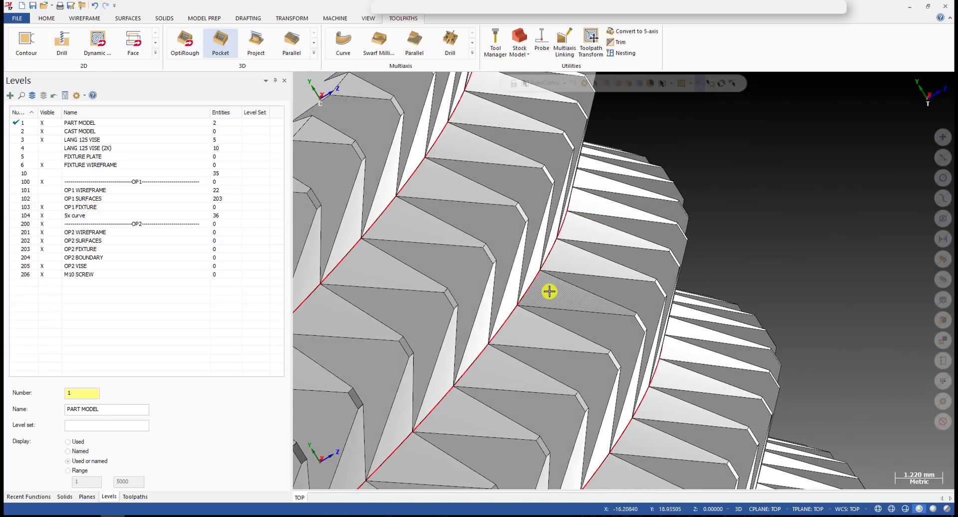
middle_drag(576, 291, 549, 260)
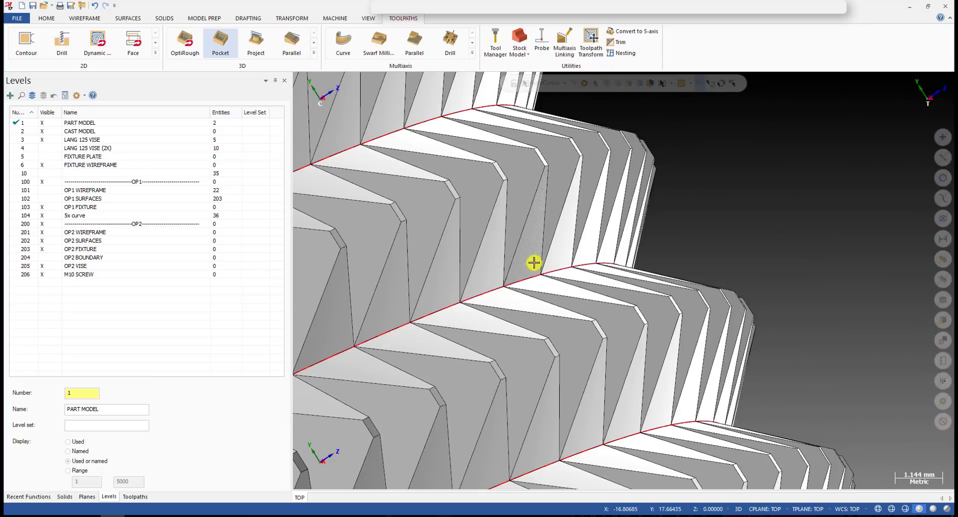
scroll(646, 222, down, 3)
middle_drag(646, 222, 629, 181)
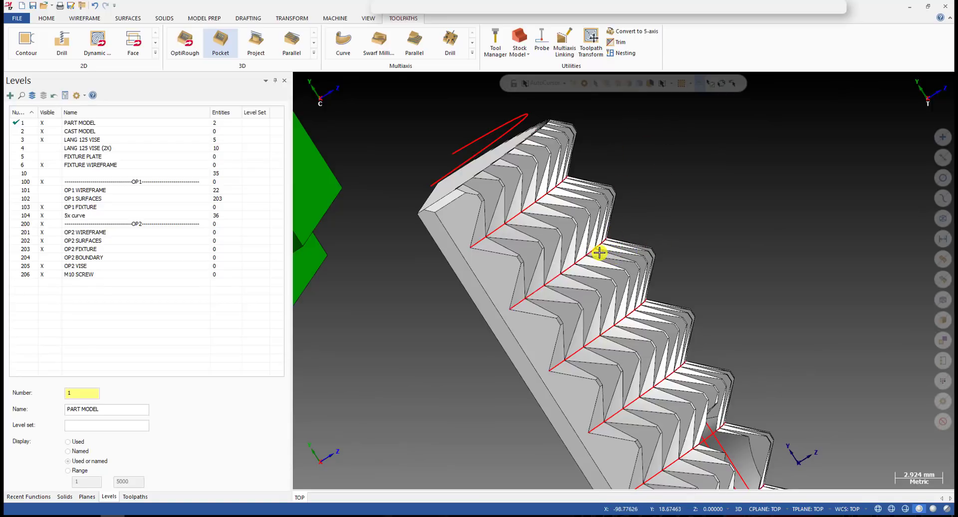
scroll(601, 262, up, 1)
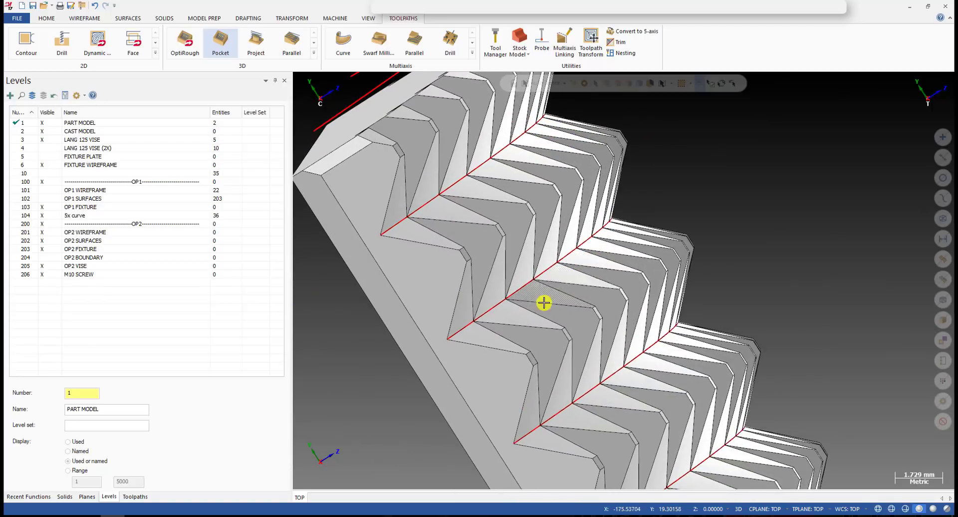
scroll(614, 225, up, 1)
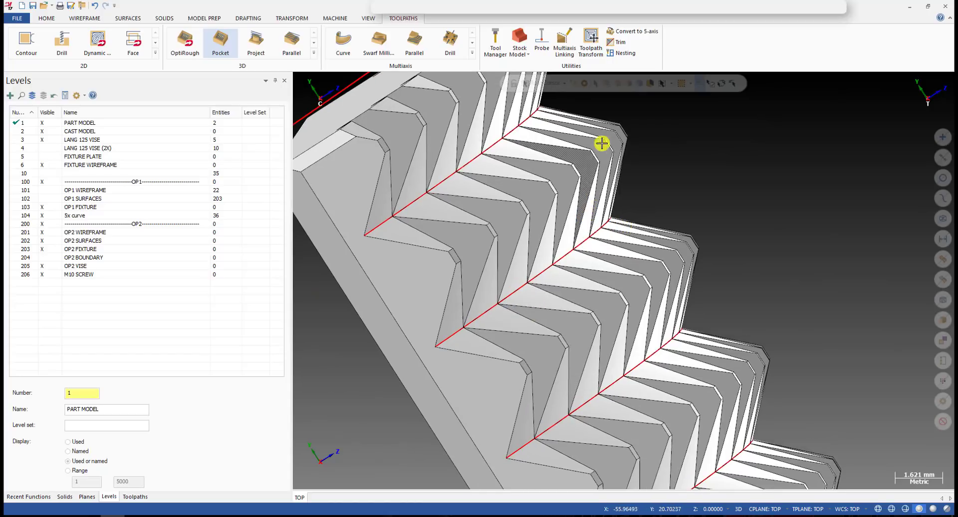
scroll(620, 192, down, 4)
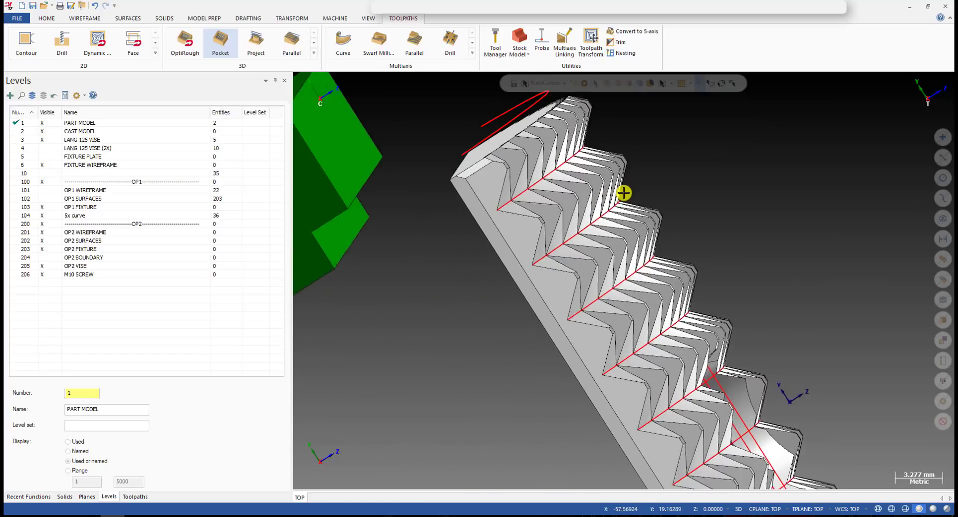
Step: Examine the crosswise grooves and their straight curves from the plate's arched side, close to its end
middle_drag(699, 178, 450, 212)
scroll(472, 280, down, 3)
scroll(450, 212, up, 6)
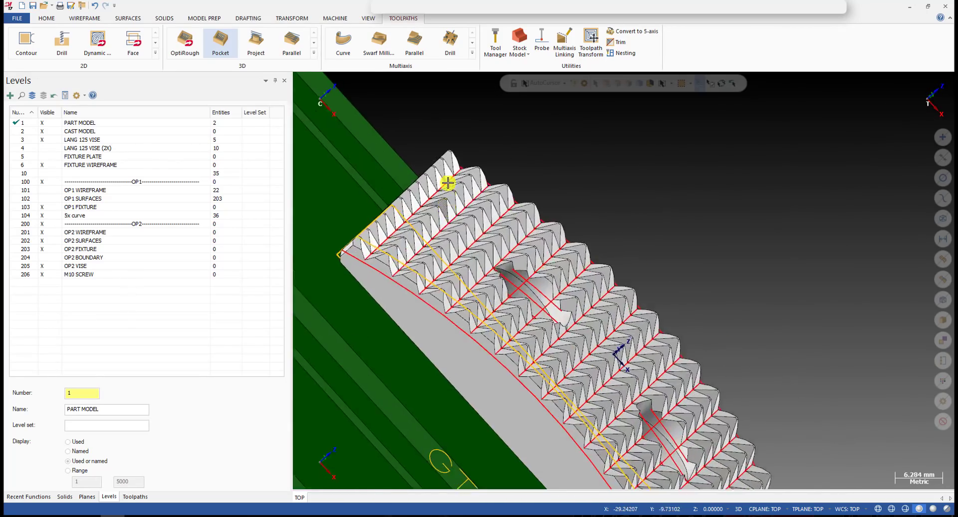
middle_drag(496, 160, 462, 165)
scroll(479, 205, down, 1)
scroll(463, 158, up, 4)
scroll(464, 284, down, 5)
scroll(466, 212, up, 3)
middle_drag(466, 212, 405, 212)
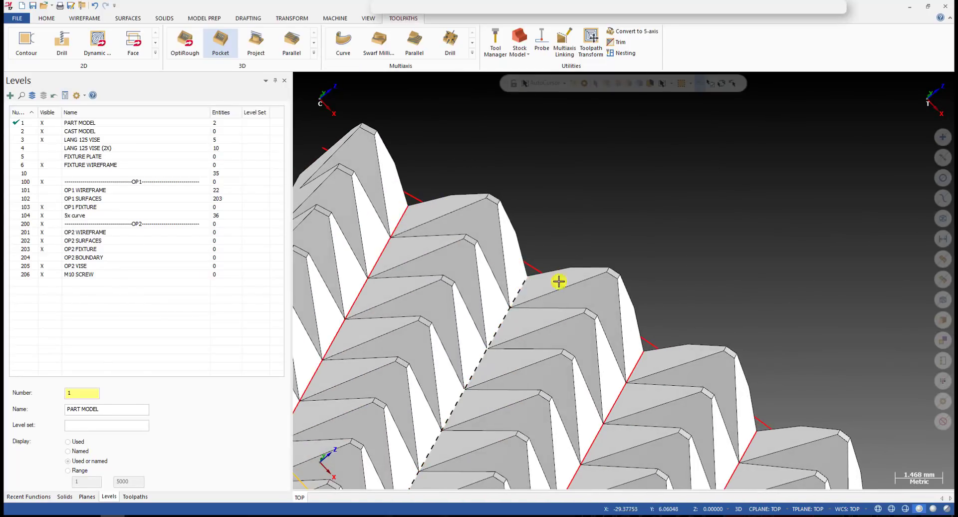
scroll(577, 231, down, 6)
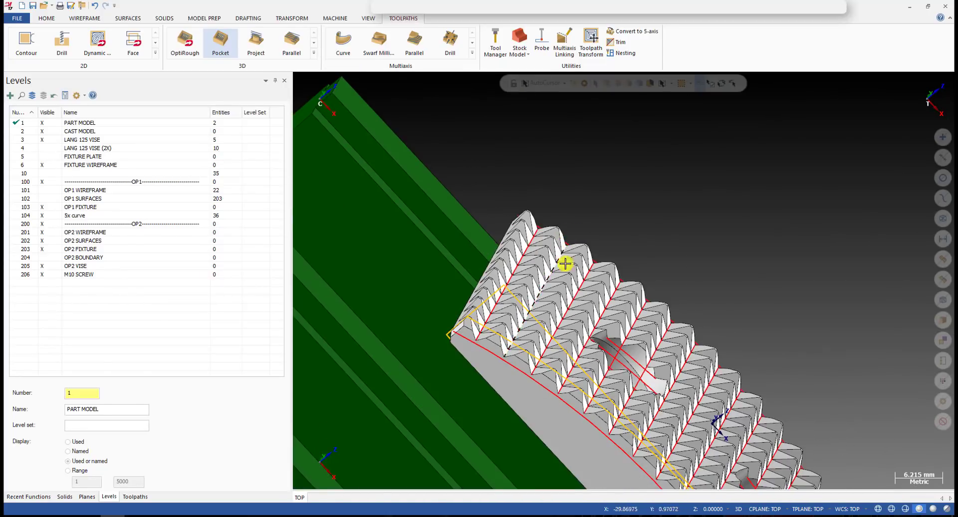
scroll(467, 192, down, 2)
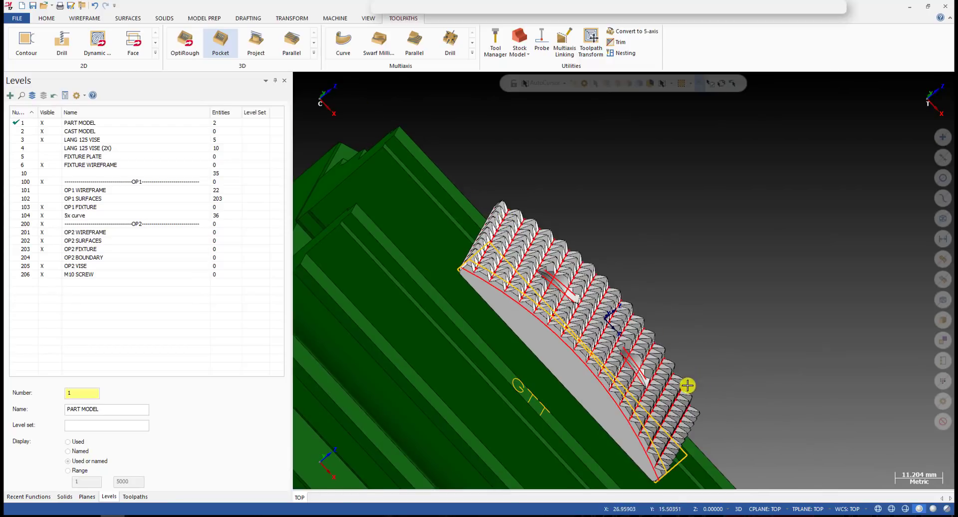
scroll(464, 194, up, 7)
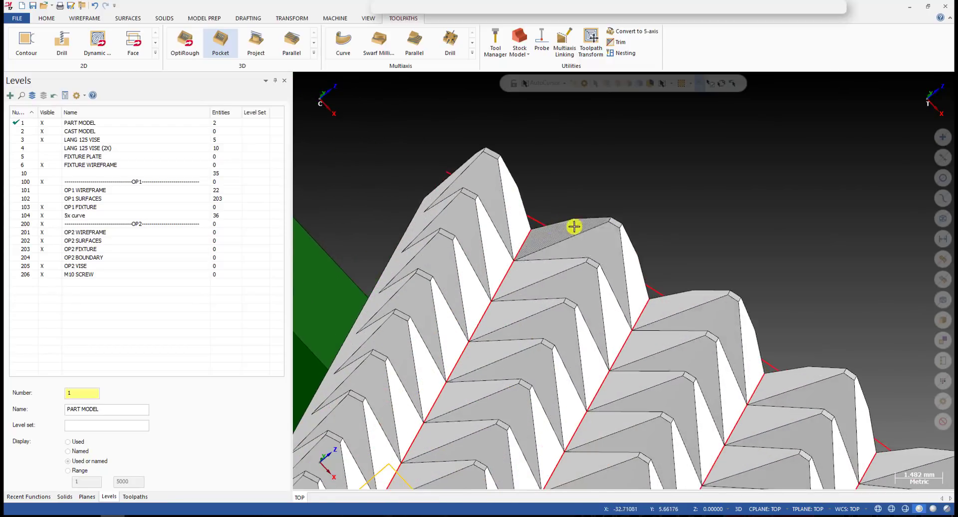
scroll(494, 102, up, 3)
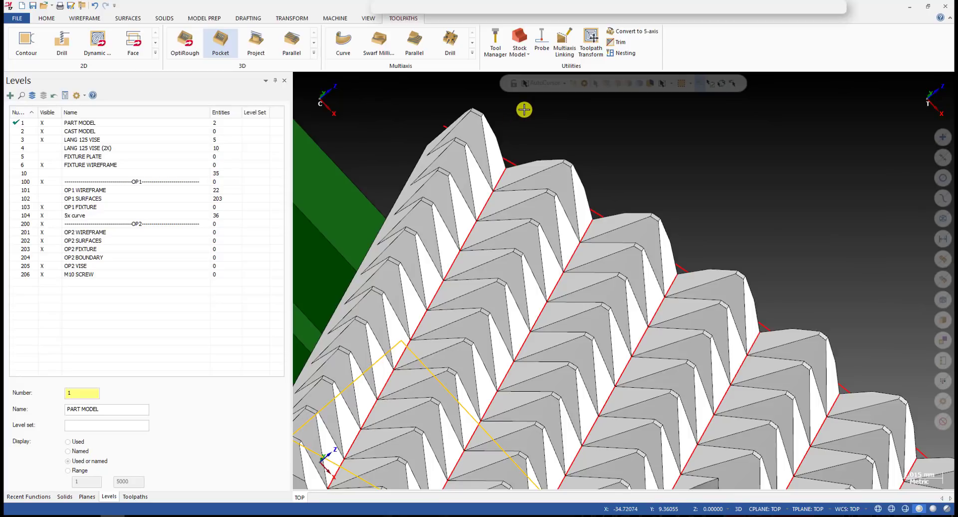
Step: Start Change Face to set a solid face color and select the first sloped tooth faces beside the crosswise grooves
click(321, 20)
click(293, 22)
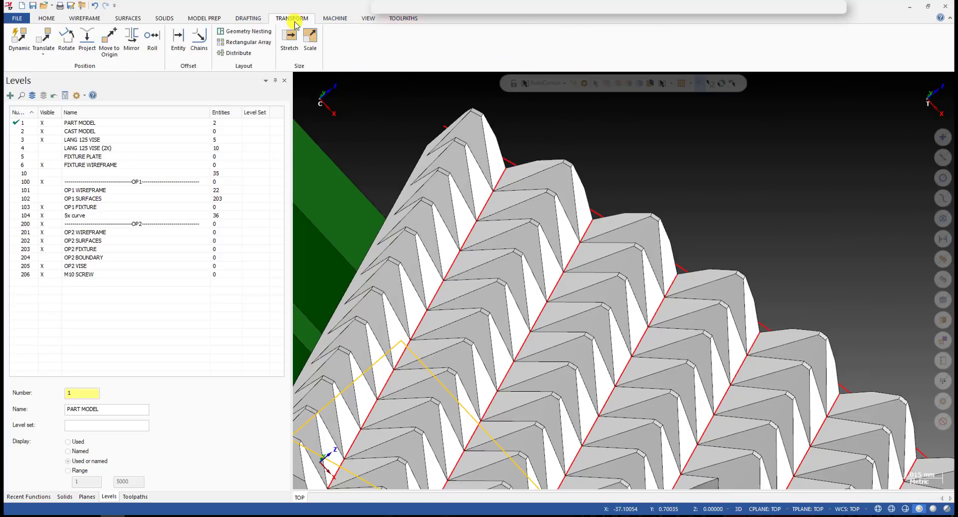
click(204, 18)
click(364, 31)
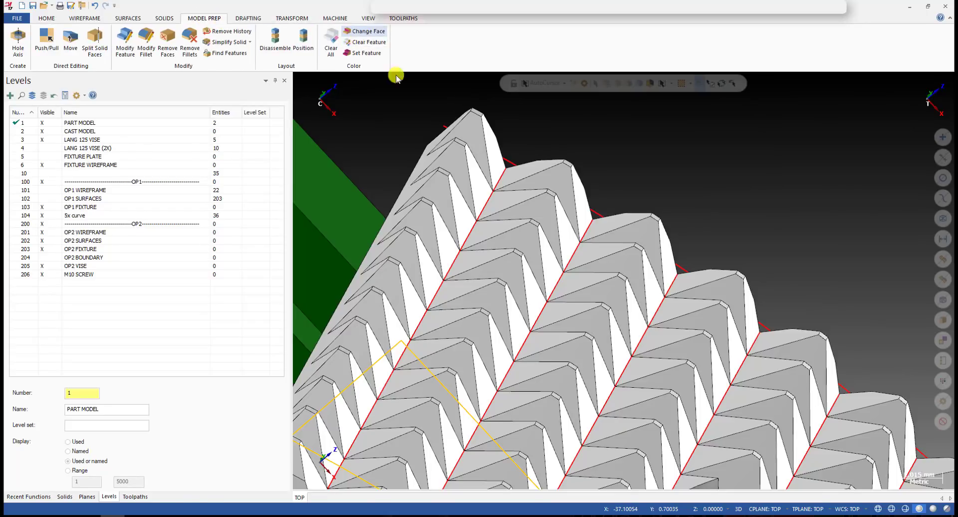
scroll(510, 176, up, 1)
click(521, 179)
scroll(449, 175, down, 3)
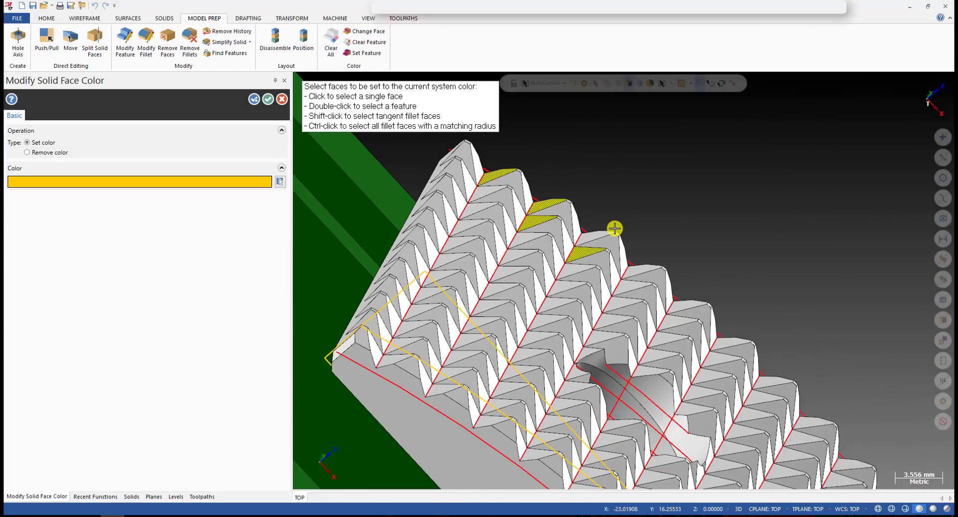
scroll(539, 245, up, 2)
click(519, 242)
click(496, 265)
click(477, 295)
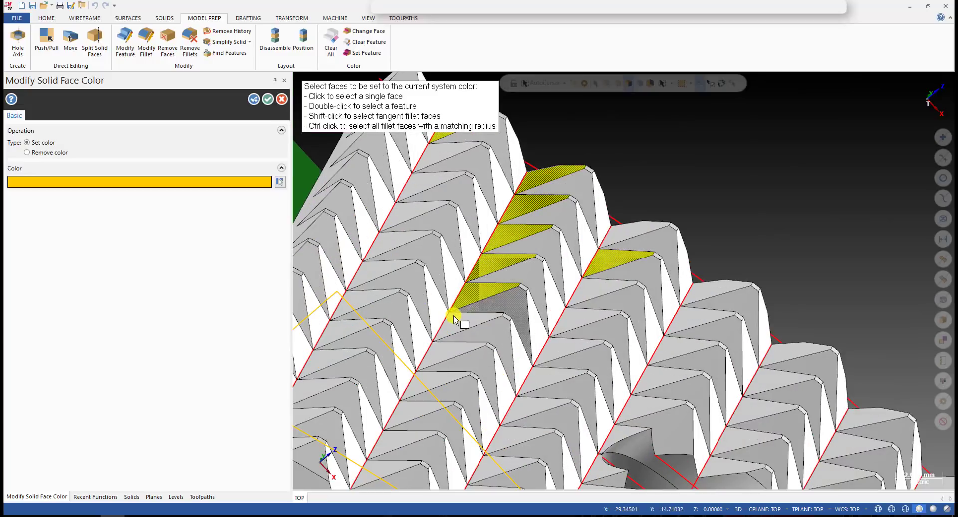
scroll(565, 199, down, 2)
mouse_move(534, 152)
middle_down()
mouse_move(553, 158)
mouse_move(537, 149)
middle_up()
scroll(490, 160, down, 1)
scroll(491, 160, up, 3)
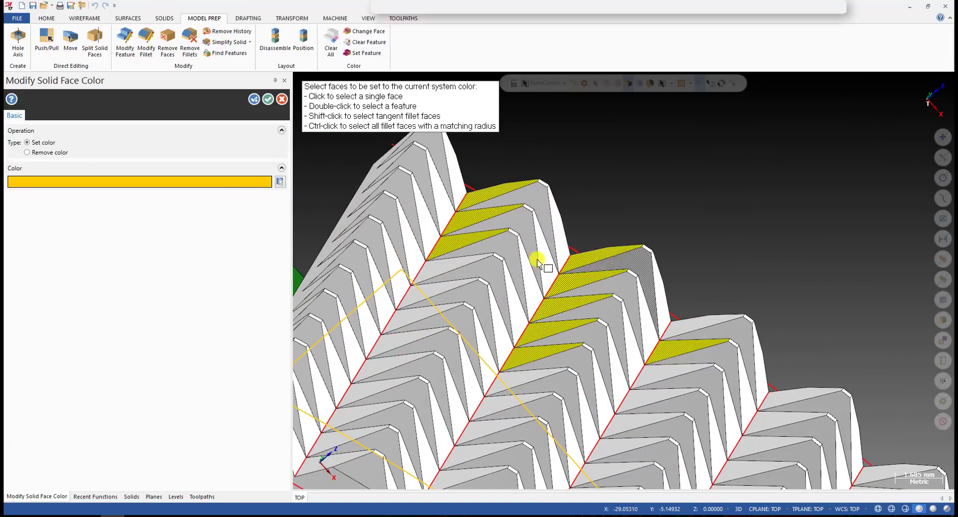
scroll(474, 202, down, 2)
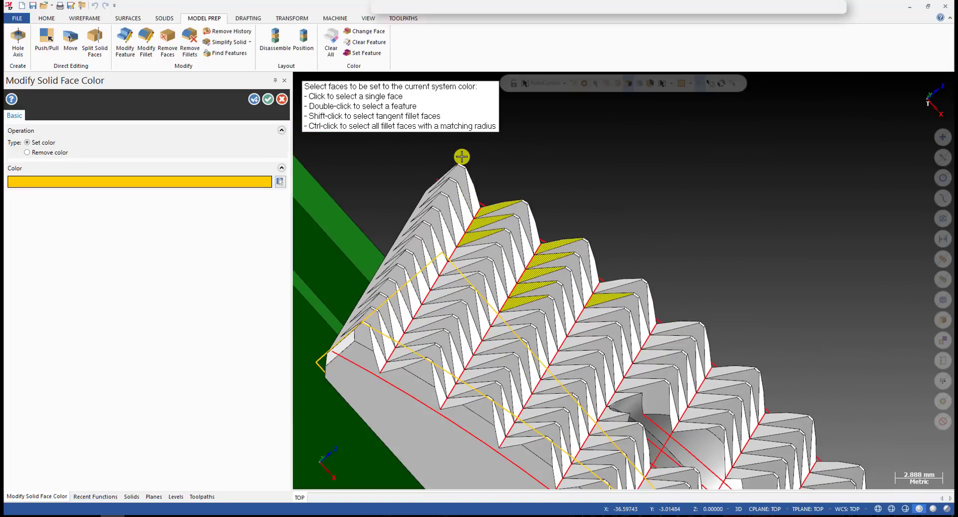
key(Escape)
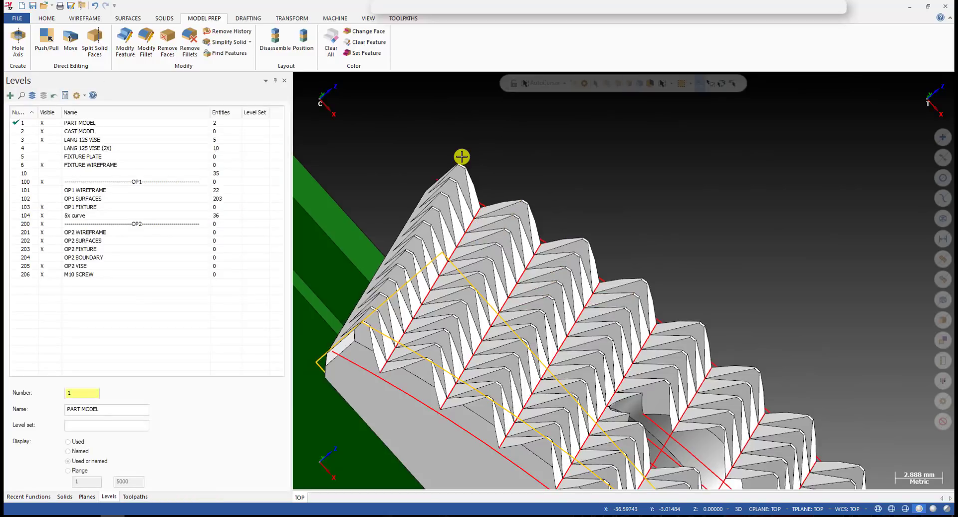
Step: Select only operation 5 - Project curves in group OP1 and display its toolpath over the plate's arched side
key(alt+1)
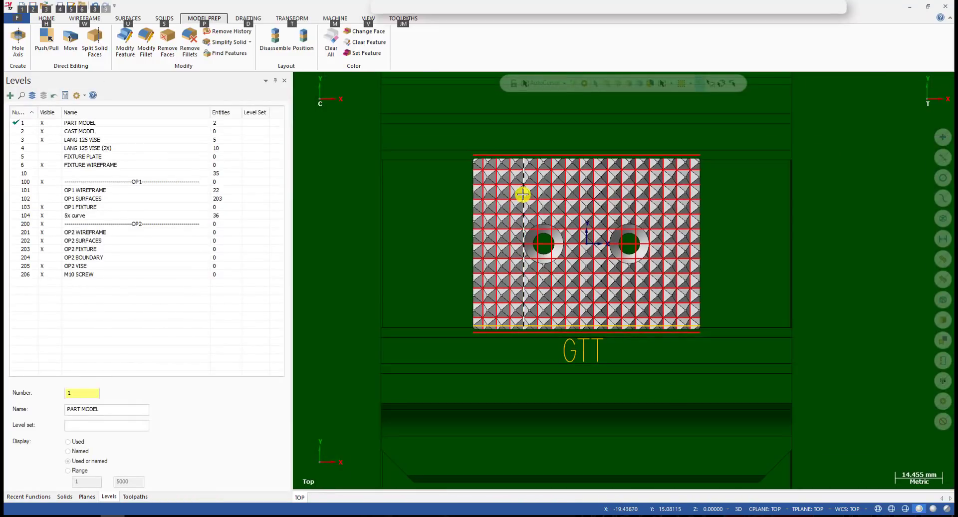
middle_drag(524, 194, 552, 148)
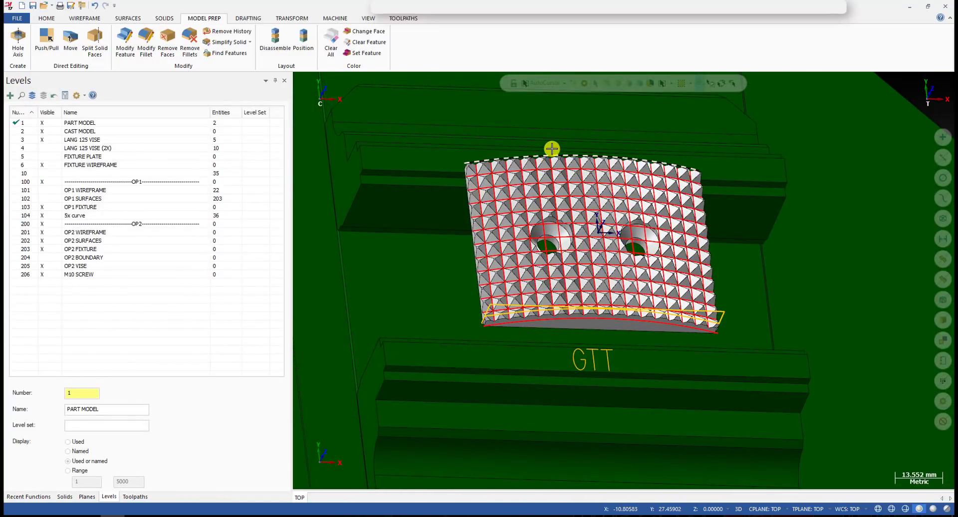
scroll(551, 149, up, 5)
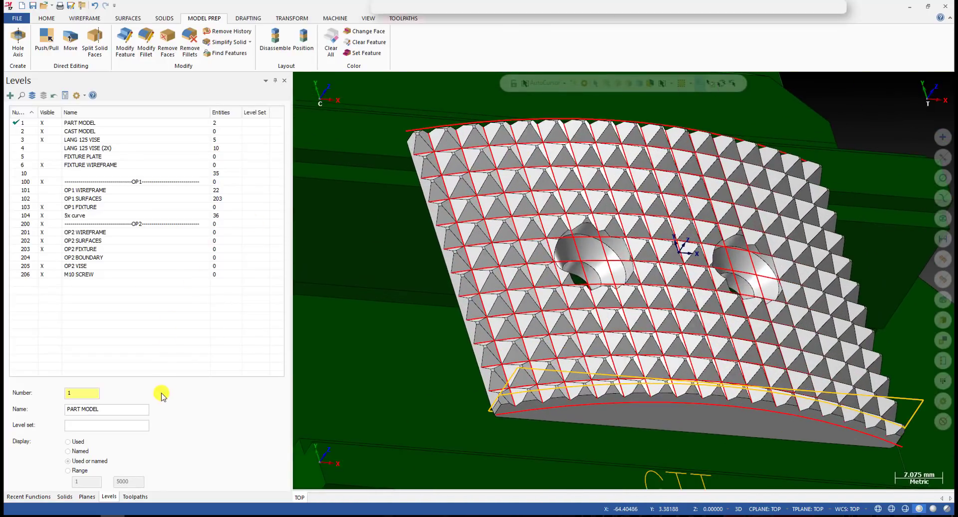
click(138, 497)
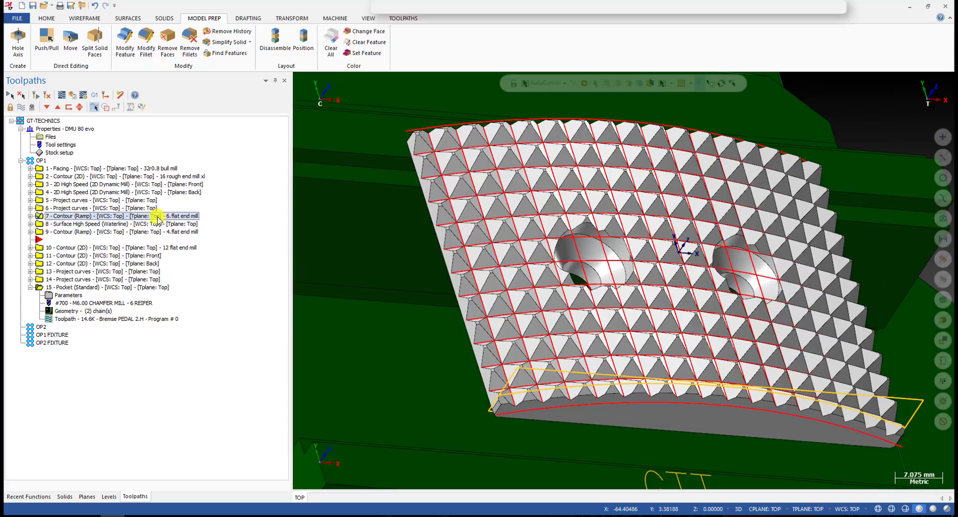
click(41, 160)
scroll(498, 173, up, 2)
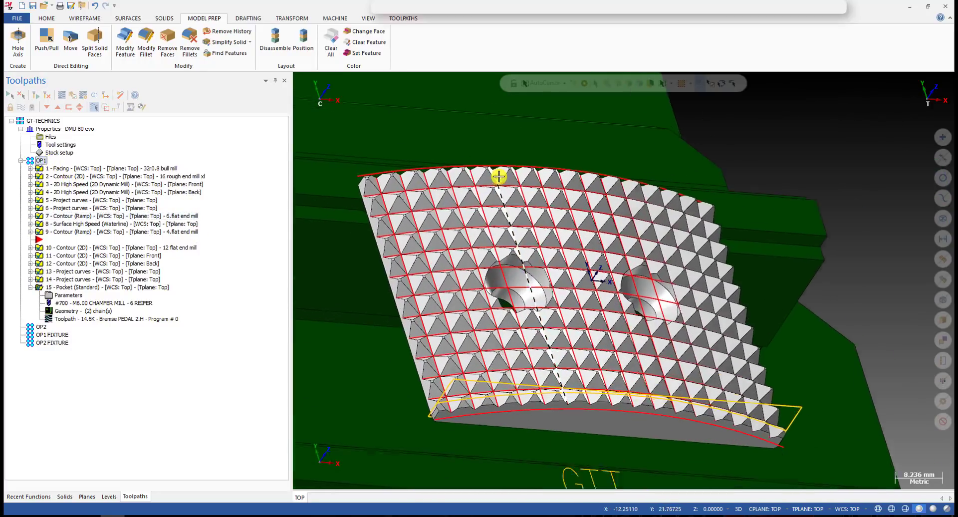
click(85, 192)
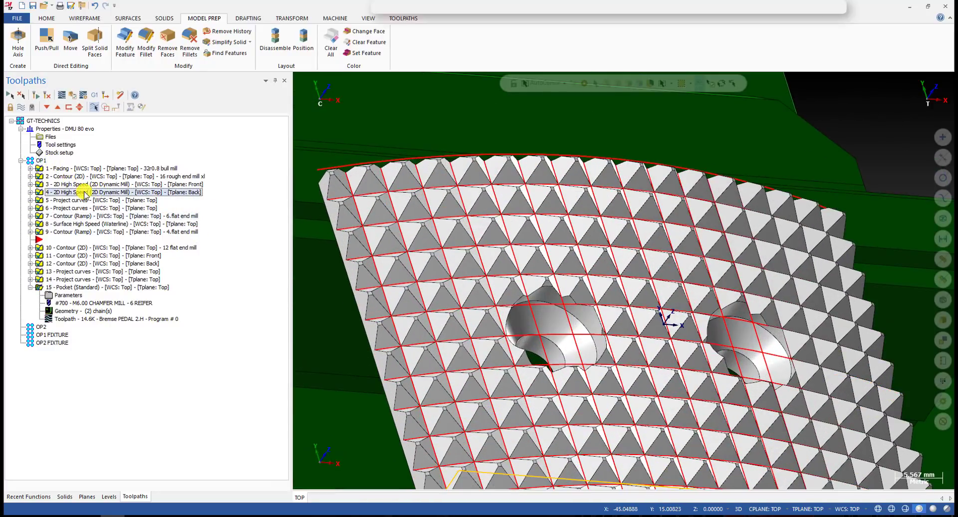
click(79, 201)
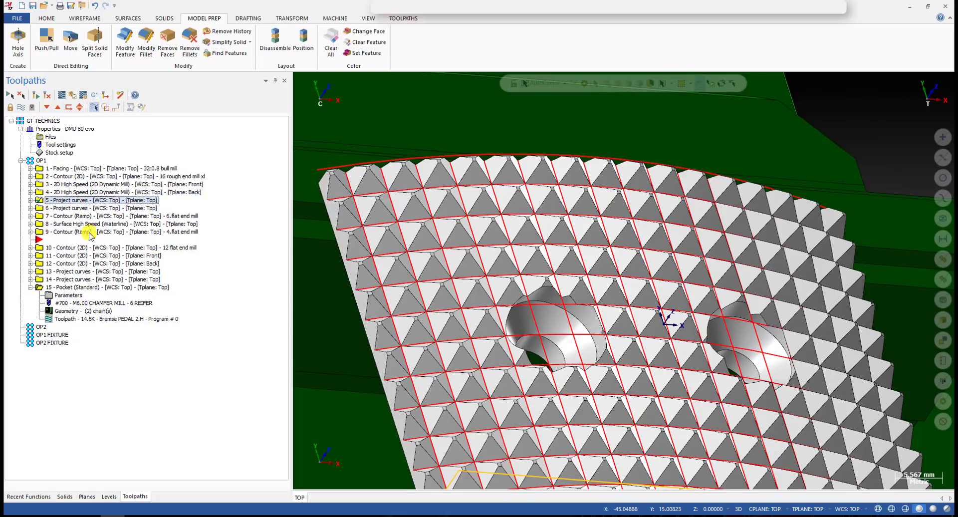
scroll(504, 212, down, 4)
middle_drag(505, 212, 475, 156)
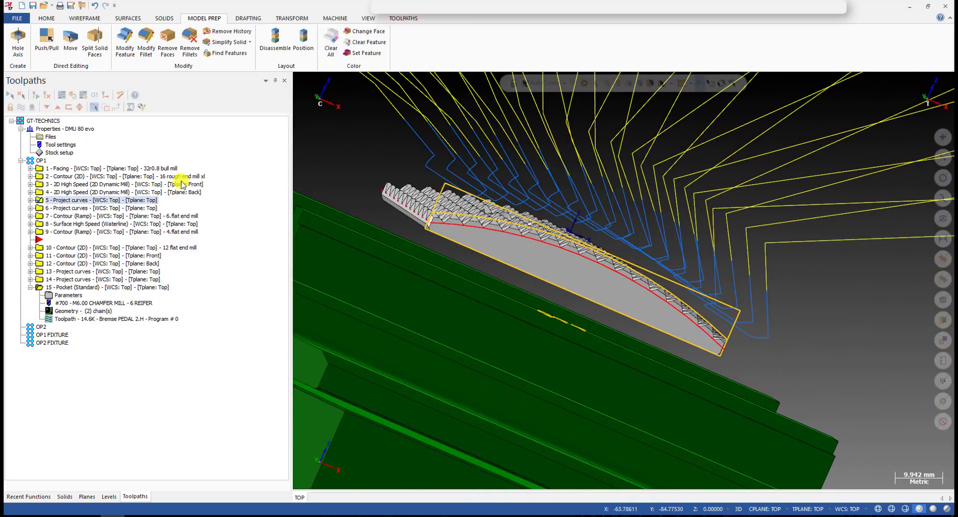
scroll(447, 140, up, 3)
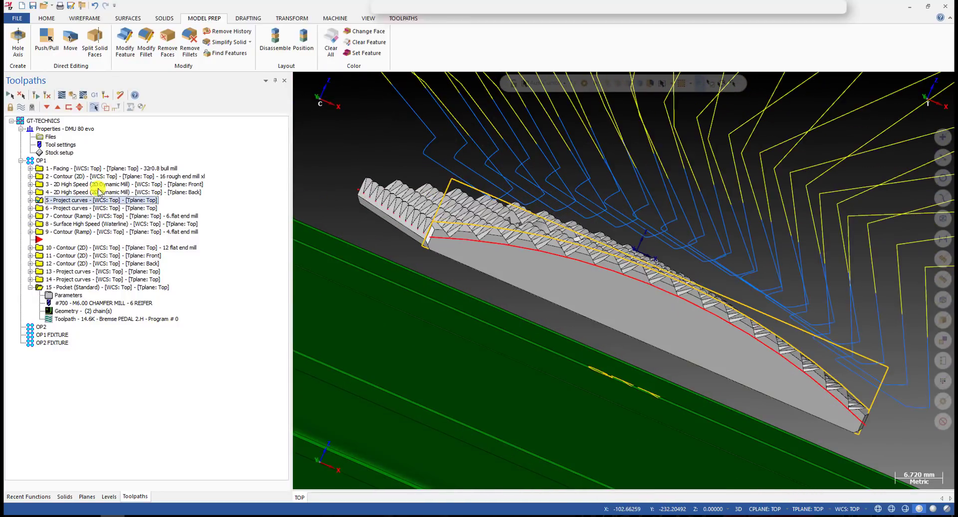
Step: Backplot the toolpath of operation 5 - Project curves and bring the 16 mm flat end mill to the plate's first grooves
click(30, 200)
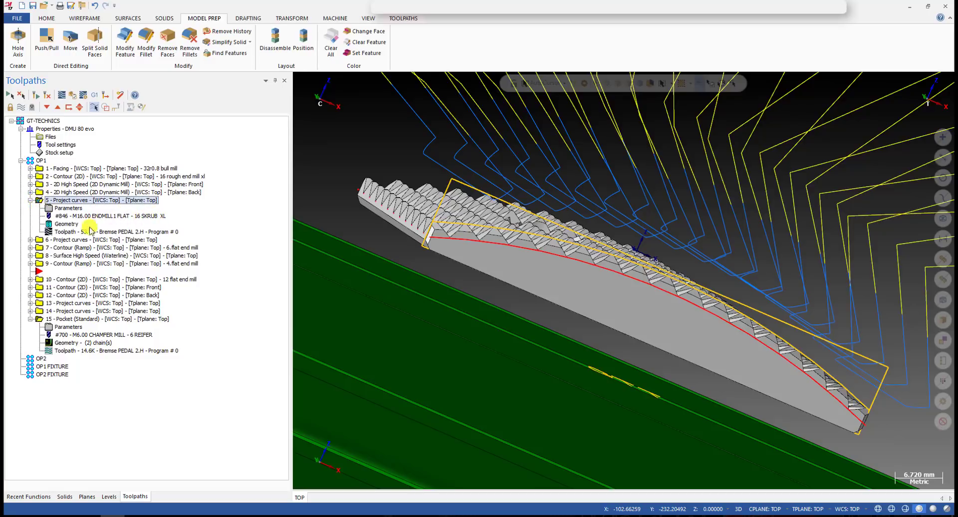
click(68, 232)
scroll(403, 210, down, 6)
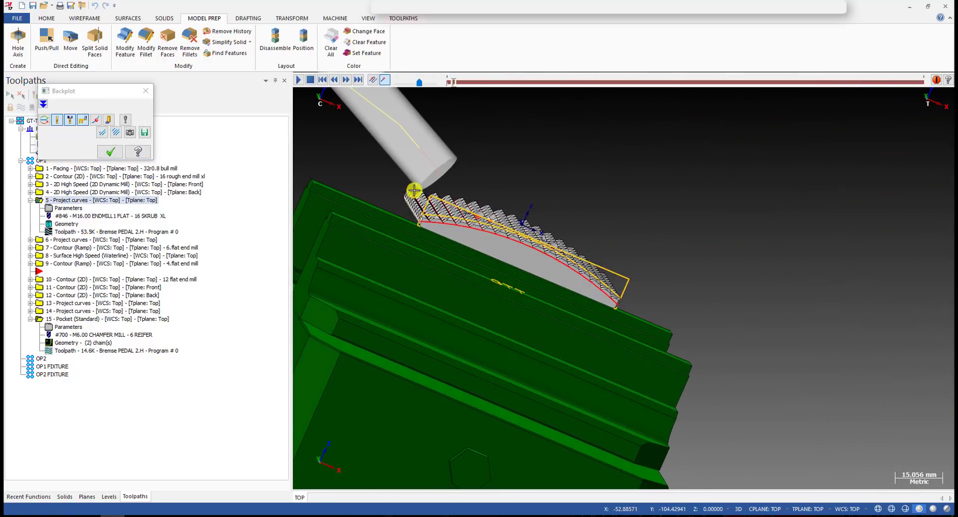
scroll(419, 189, up, 5)
scroll(422, 200, up, 4)
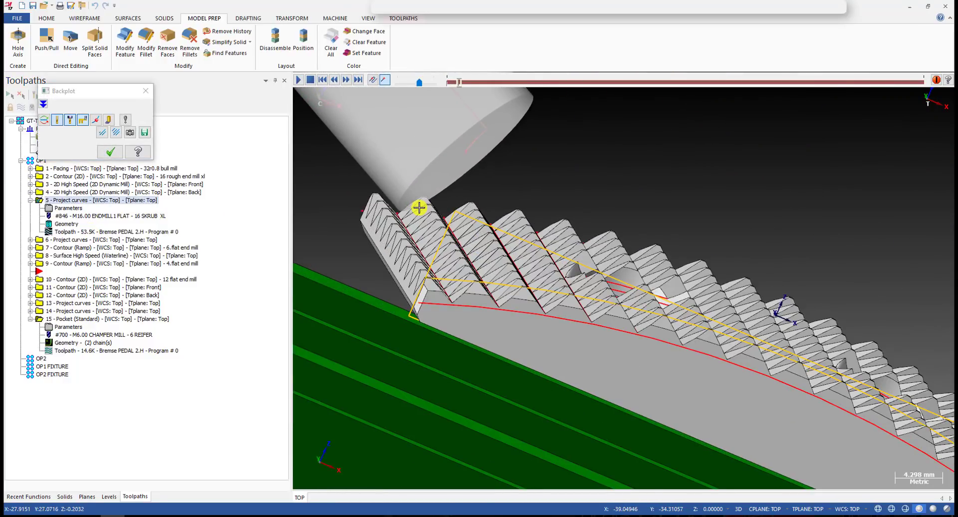
Step: Examine up close how the tilted end mill's corner sits in the first groove between the tooth rows
scroll(418, 210, up, 3)
middle_drag(412, 214, 406, 209)
key(b)
scroll(400, 214, up, 1)
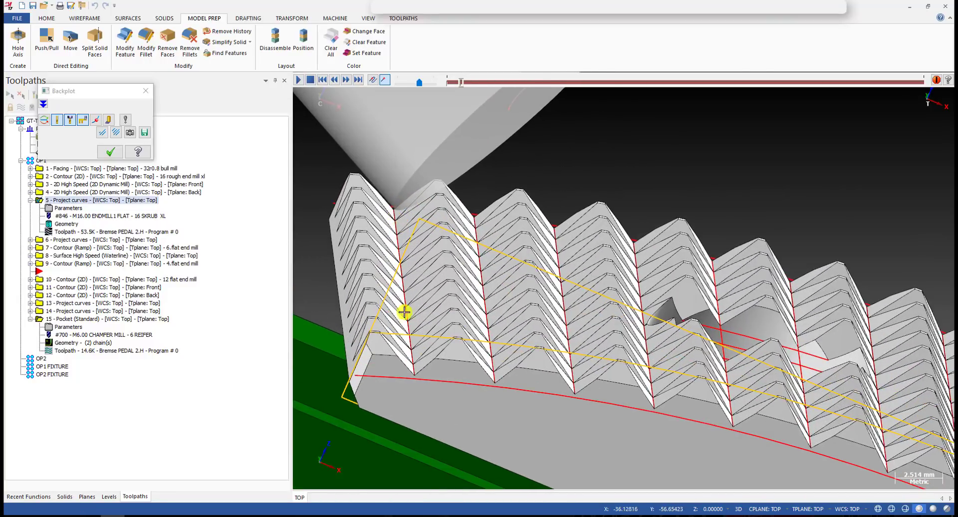
scroll(391, 226, down, 2)
scroll(391, 226, up, 3)
middle_drag(391, 227, 404, 211)
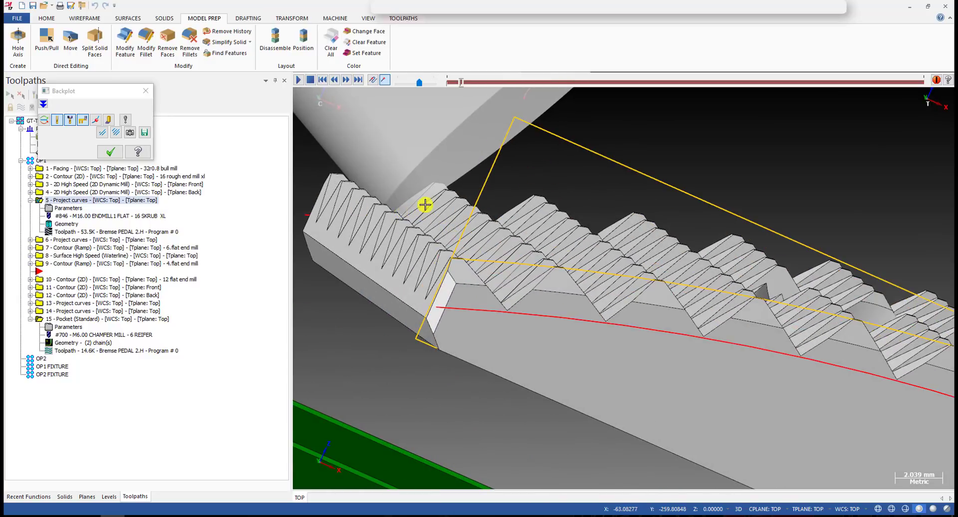
Step: Advance the backplot across the next few grooves and check the cutter's corner against the tooth flanks
scroll(439, 197, down, 6)
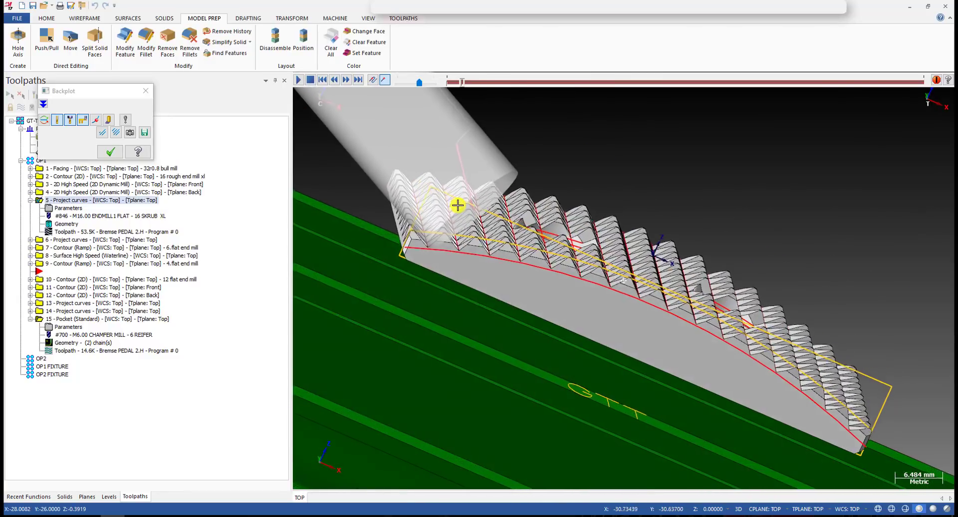
scroll(461, 206, down, 5)
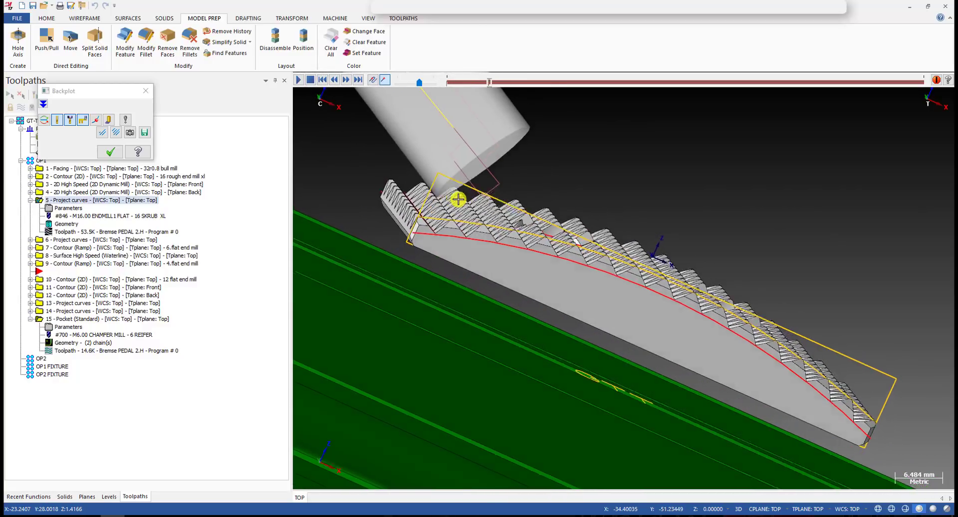
scroll(496, 204, up, 7)
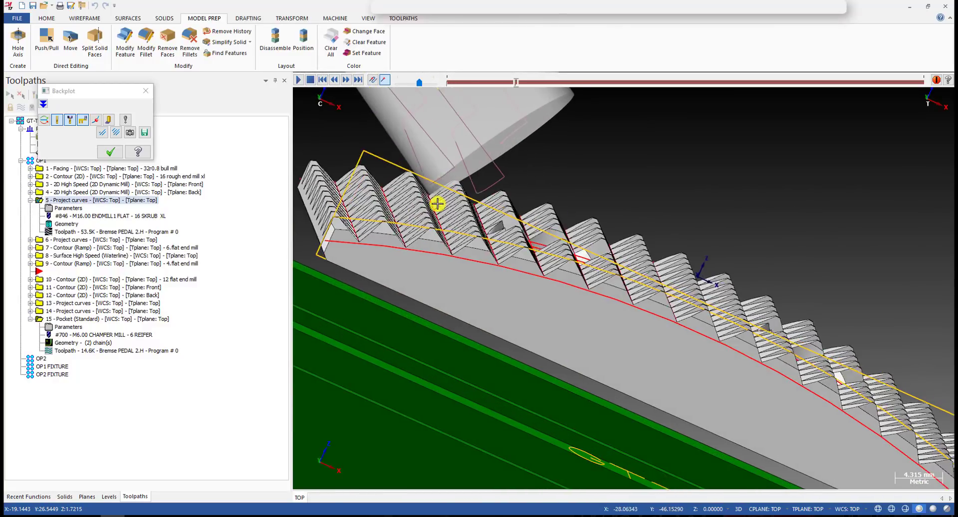
middle_drag(454, 189, 452, 203)
scroll(455, 198, down, 4)
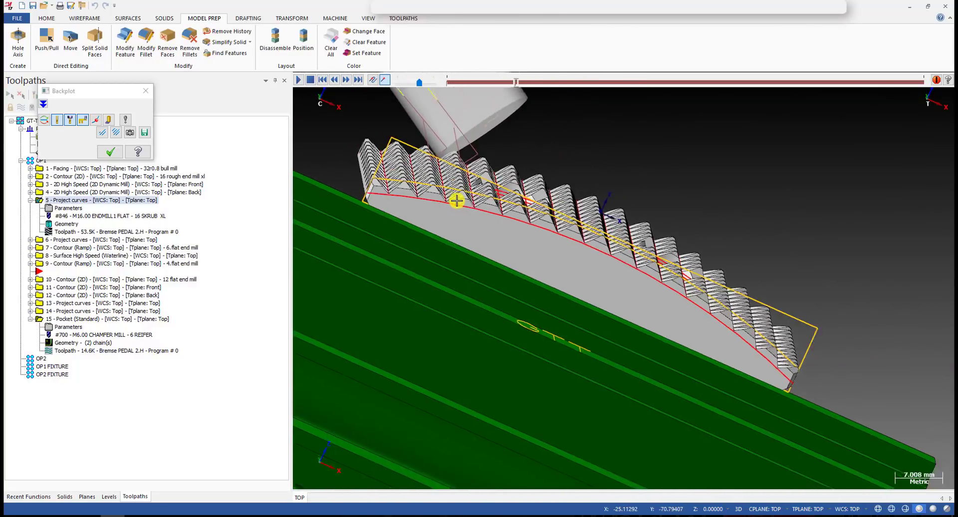
scroll(446, 128, up, 5)
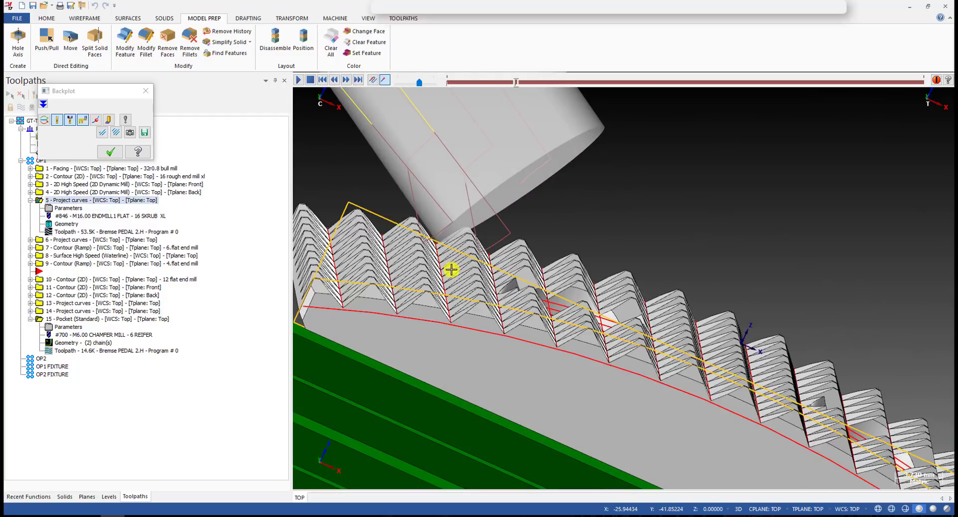
scroll(452, 237, down, 6)
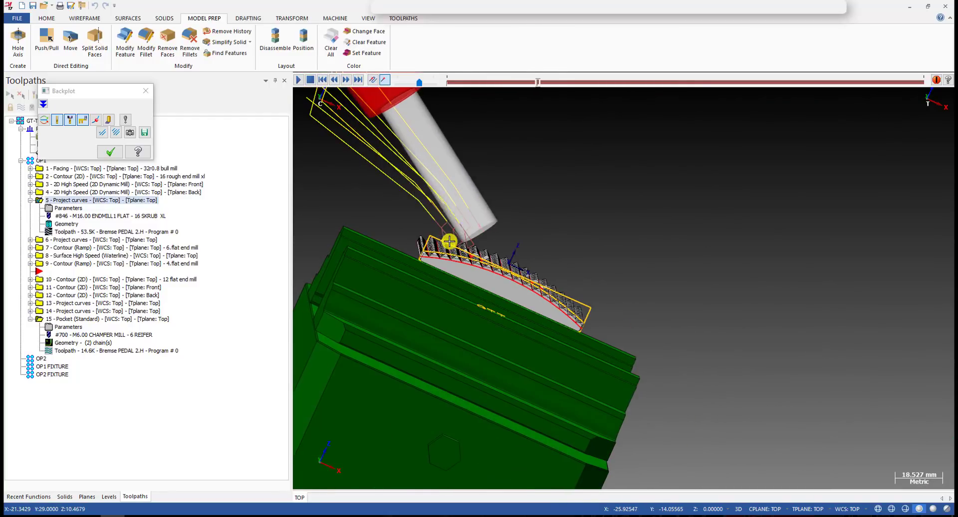
Step: Advance the backplot past the plate's middle and check the tool's tilt against the grooves in the front view
scroll(461, 232, down, 4)
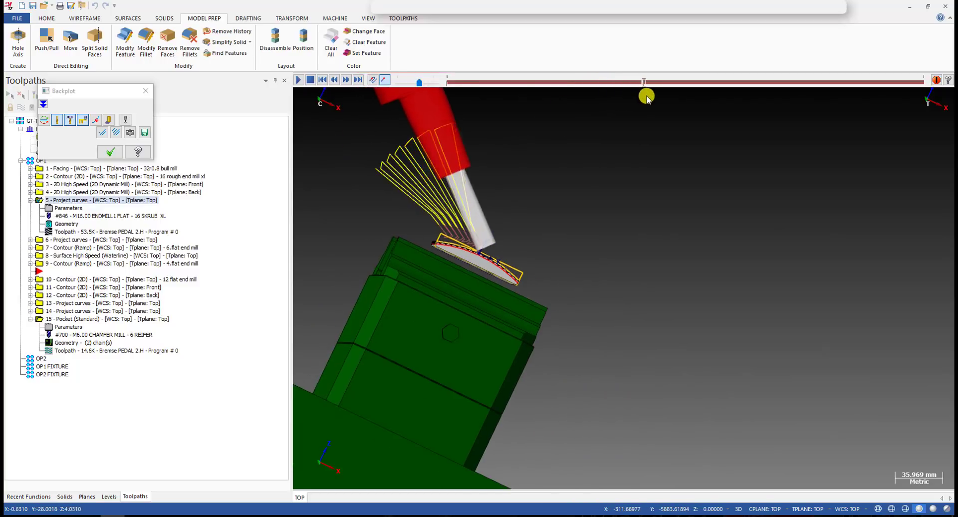
middle_drag(636, 170, 625, 148)
scroll(624, 202, up, 2)
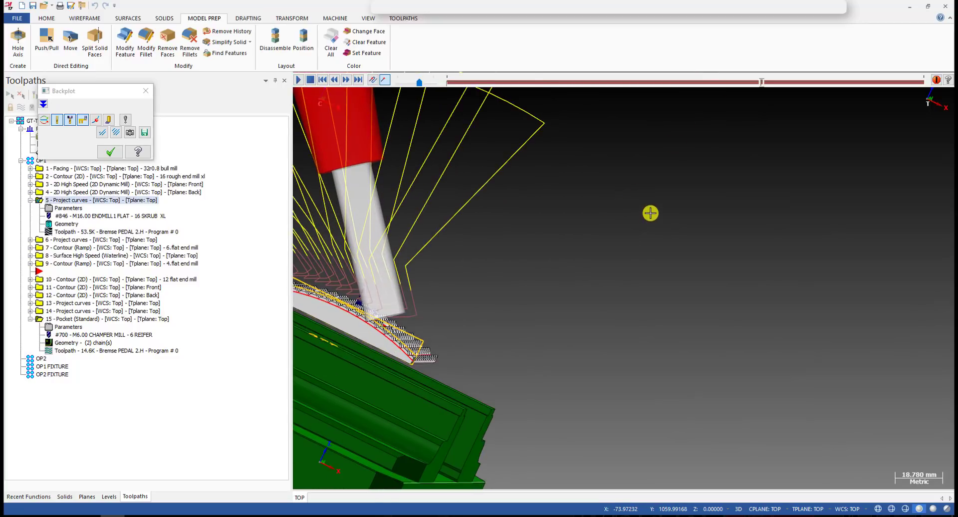
key(alt+2)
scroll(614, 250, up, 2)
scroll(512, 259, down, 3)
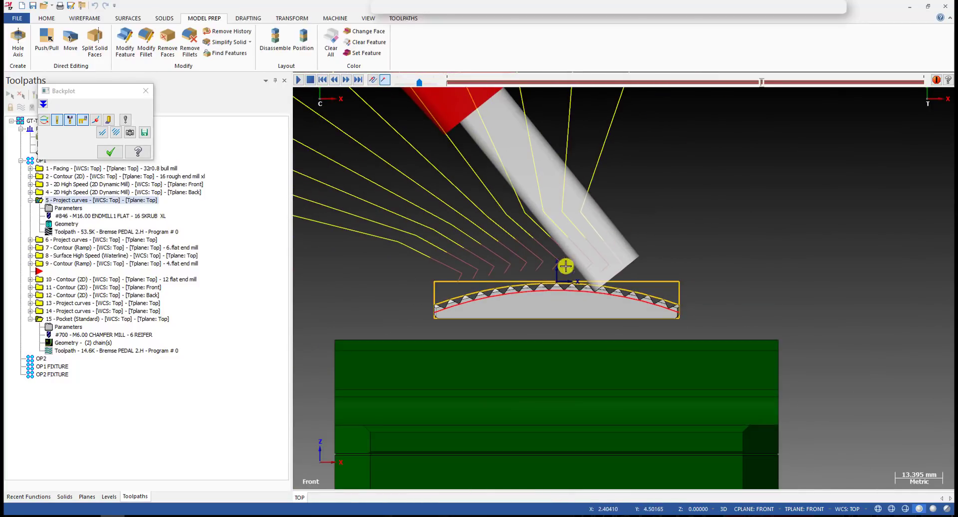
scroll(574, 274, up, 4)
scroll(554, 277, down, 3)
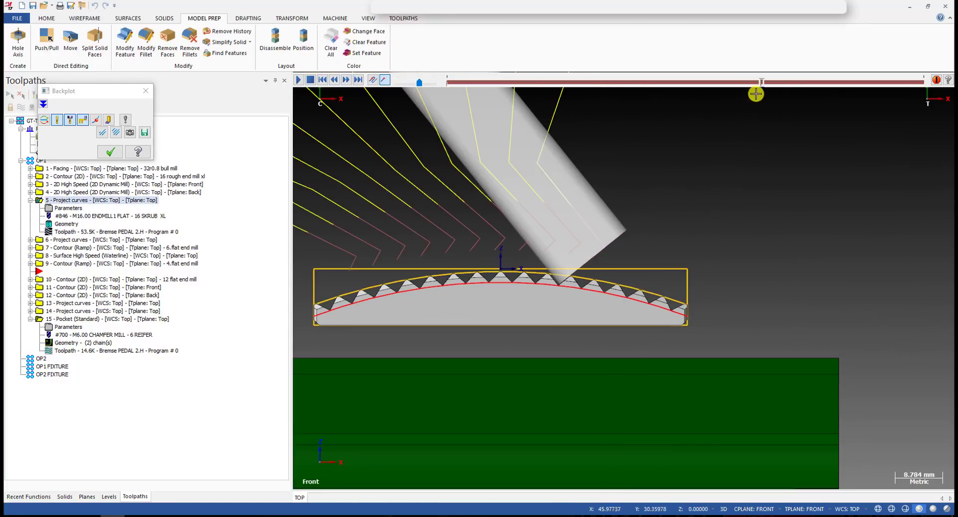
Step: Run the backplot through the remaining grooves to the end of the toolpath, checking the tool tilt from the front
mouse_move(760, 83)
mouse_down()
mouse_move(814, 83)
mouse_move(834, 103)
mouse_up()
mouse_move(648, 160)
middle_down()
mouse_move(635, 182)
mouse_move(637, 210)
mouse_move(678, 211)
mouse_move(641, 173)
middle_up()
key(alt+2)
scroll(605, 255, up, 5)
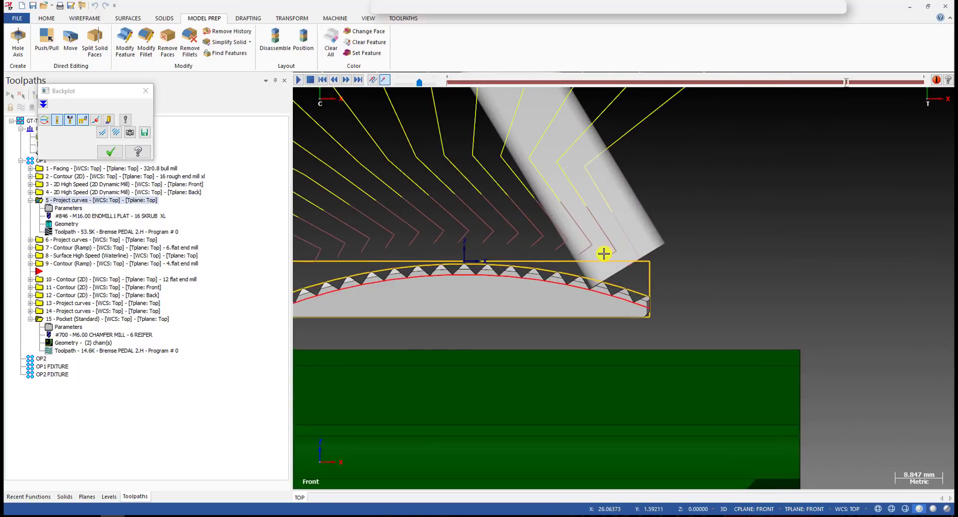
click(843, 82)
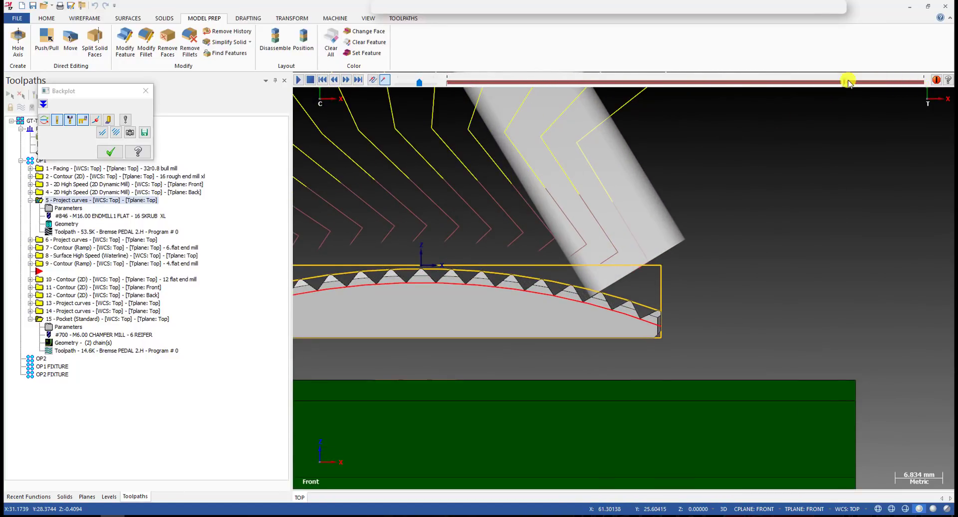
drag(843, 82, 923, 85)
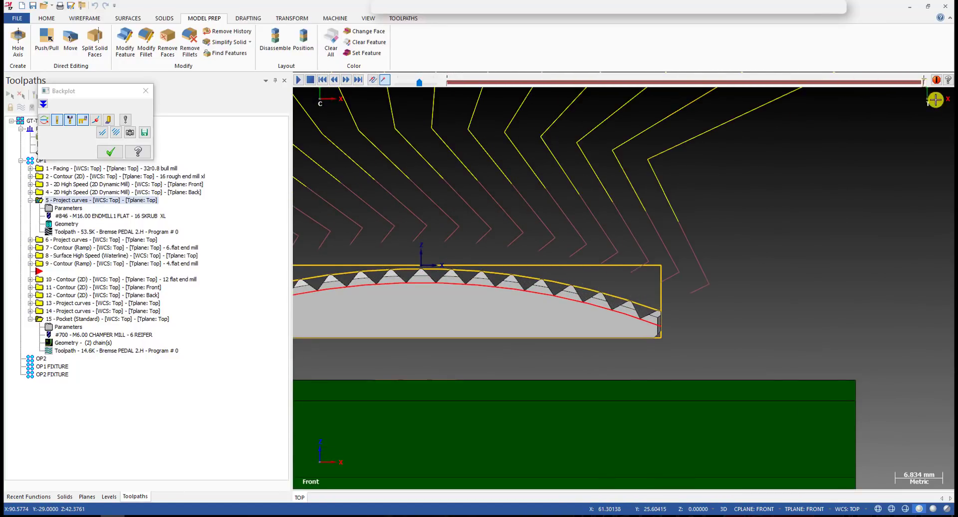
Step: Review the complete fan of approach and retract moves above the plate and close the backplot
scroll(850, 175, down, 4)
scroll(696, 184, down, 2)
scroll(626, 203, down, 2)
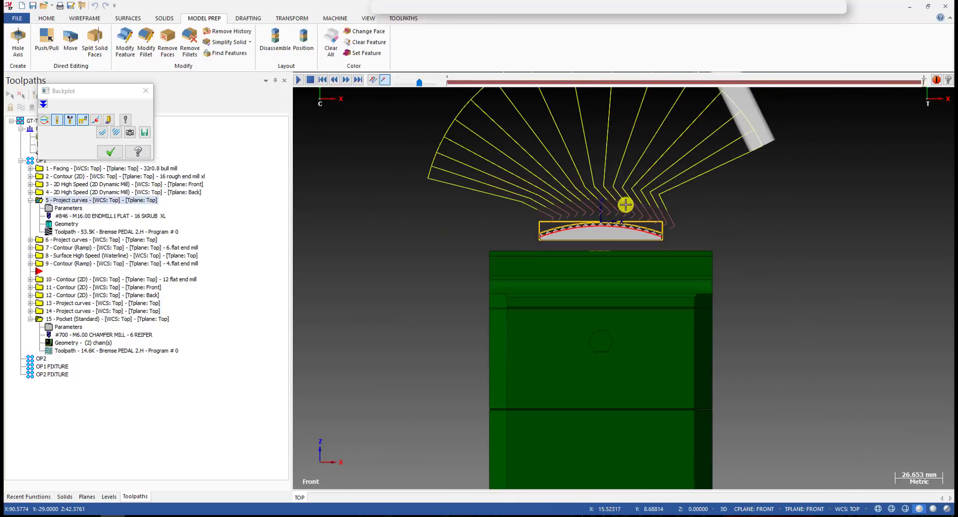
scroll(563, 200, up, 3)
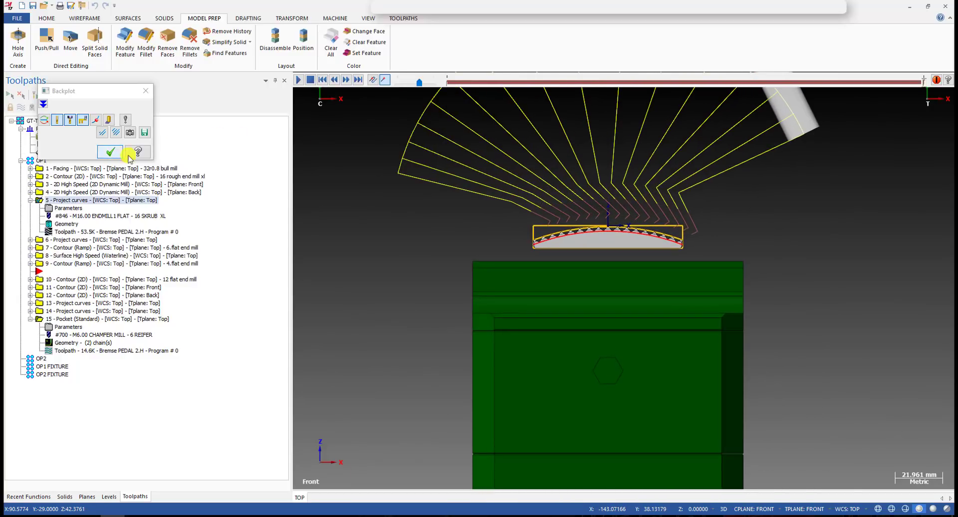
click(122, 152)
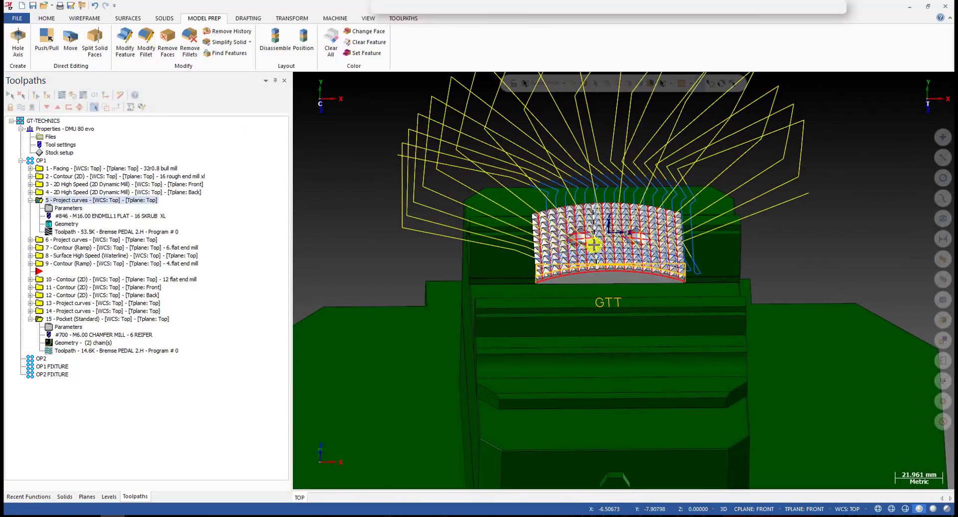
scroll(593, 245, up, 2)
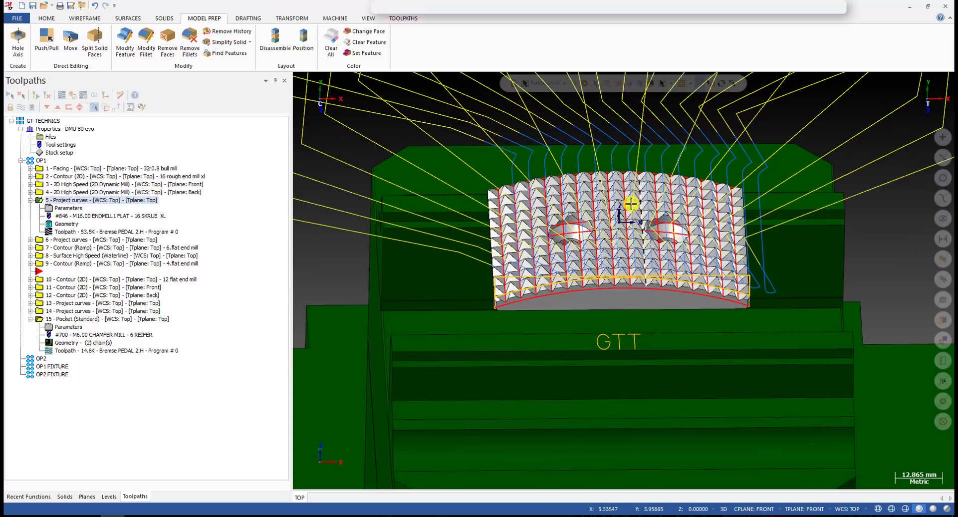
Step: Select the second Project curves operation, number 6, view it from the right side and open its backplot
click(60, 242)
scroll(496, 243, up, 1)
middle_drag(495, 243, 390, 246)
key(alt+5)
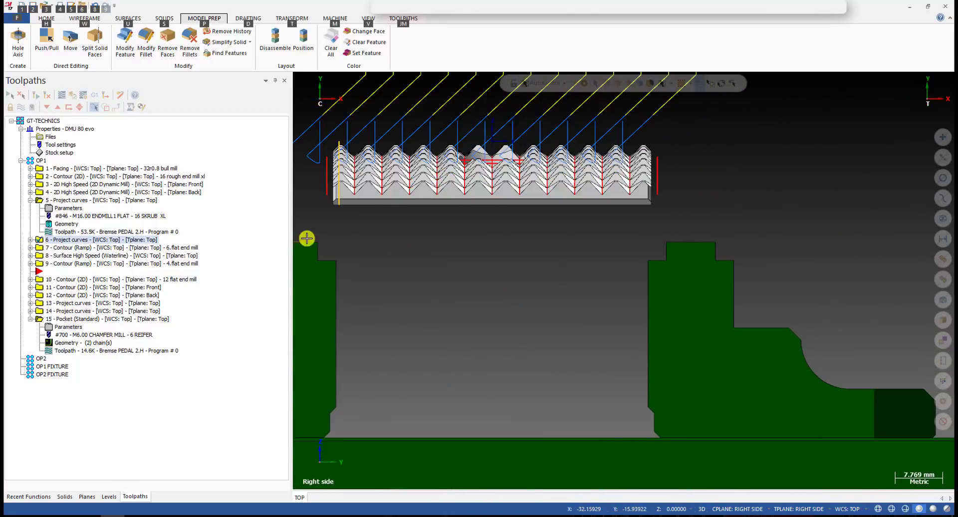
click(30, 240)
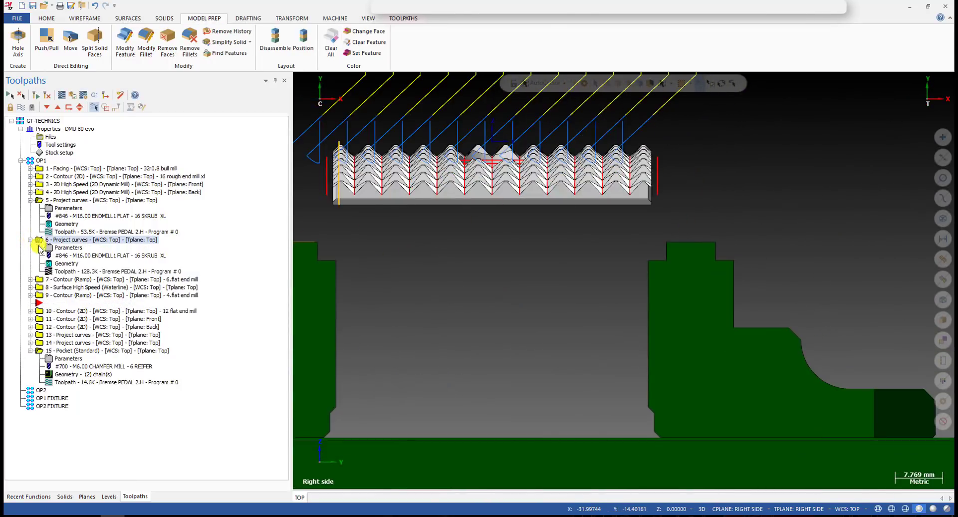
click(63, 272)
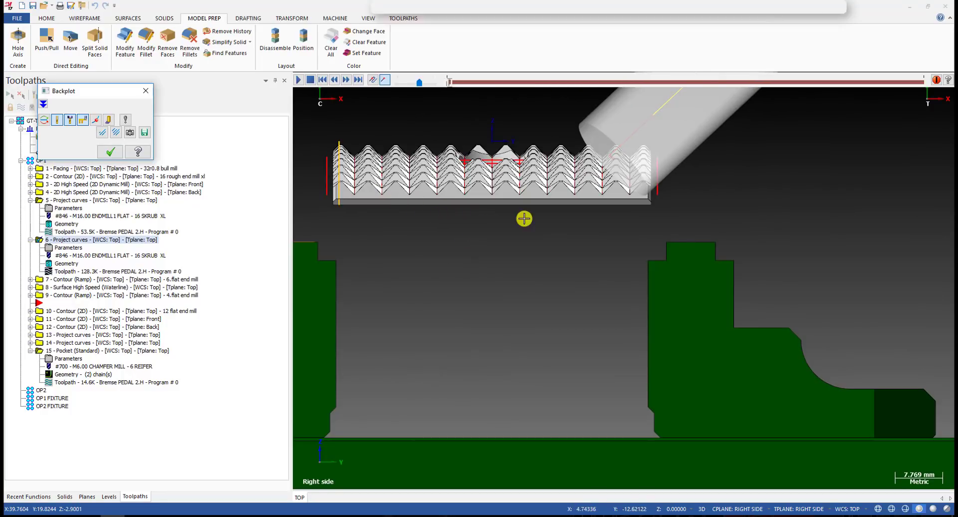
Step: Run the backplot of operation 6 through the first grooves, checking the tool and holder tilt from the right side
mouse_move(630, 201)
middle_down()
mouse_move(616, 186)
mouse_move(627, 184)
mouse_move(618, 199)
middle_up()
scroll(621, 200, down, 4)
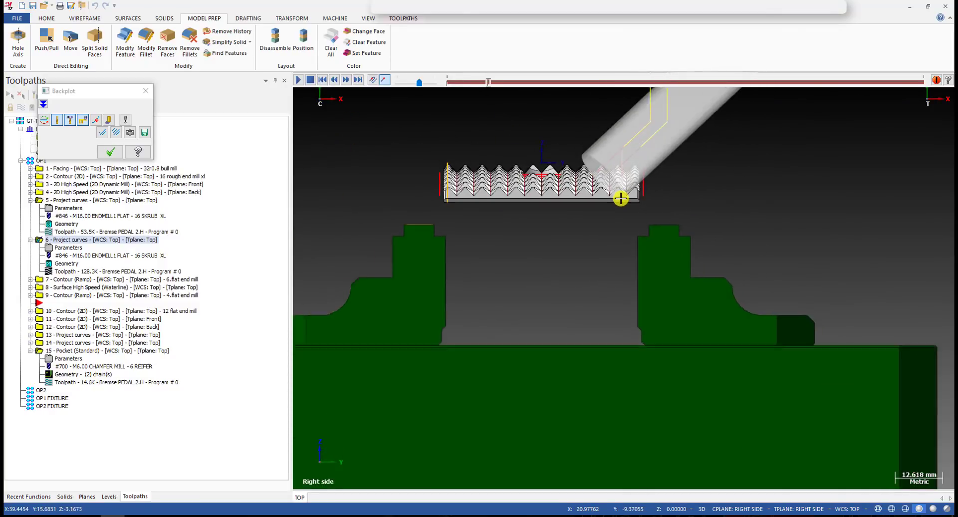
scroll(623, 197, up, 6)
scroll(627, 156, up, 5)
middle_drag(582, 232, 590, 264)
scroll(588, 236, up, 4)
key(alt+5)
key(alt+5)
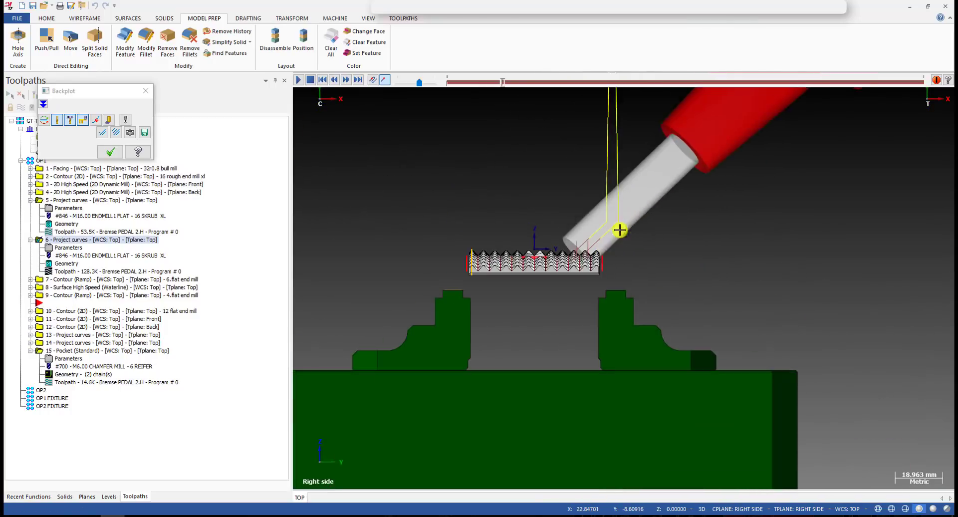
scroll(586, 191, up, 1)
mouse_move(585, 192)
middle_down()
mouse_move(573, 203)
mouse_move(573, 229)
mouse_move(561, 213)
mouse_move(579, 205)
middle_up()
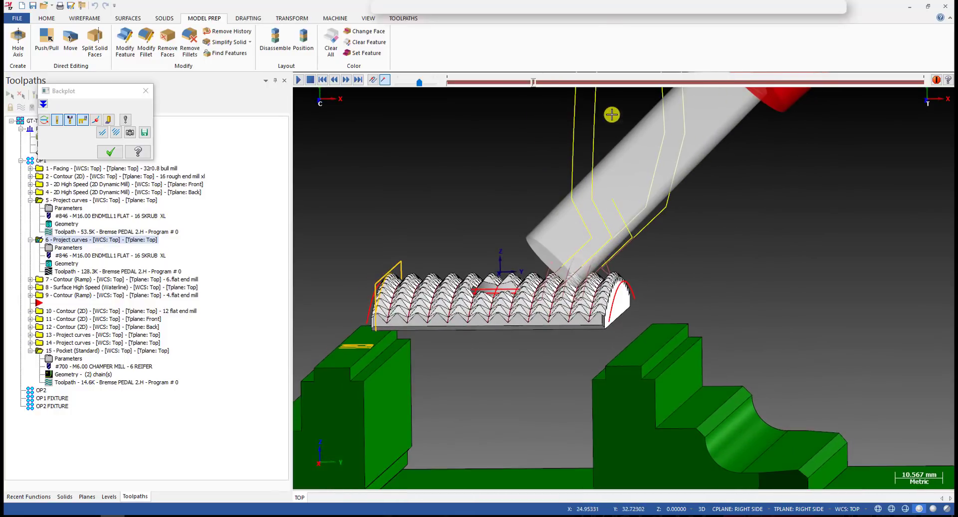
Step: Advance the backplot to the screw holes near the plate's middle and examine the cutter's corner against the tooth flanks
drag(534, 82, 625, 104)
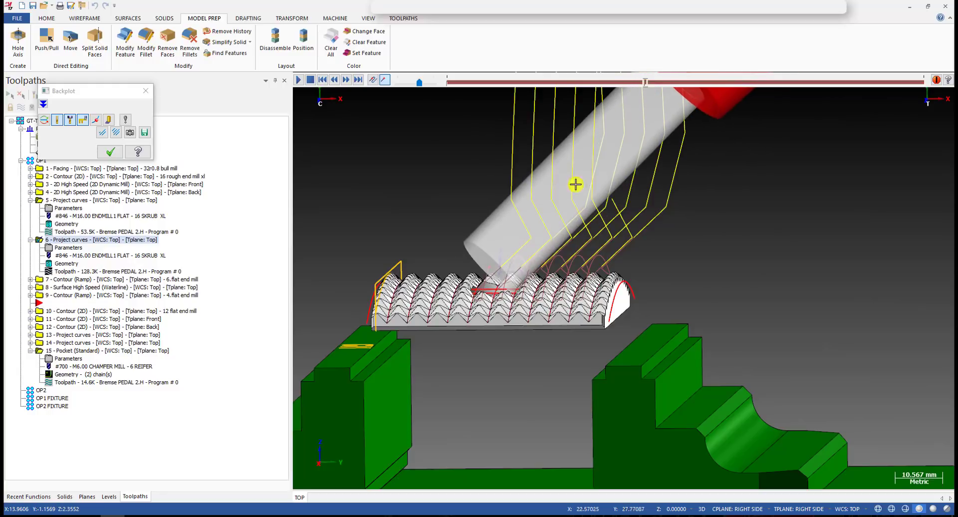
scroll(513, 299, up, 4)
middle_drag(513, 290, 495, 275)
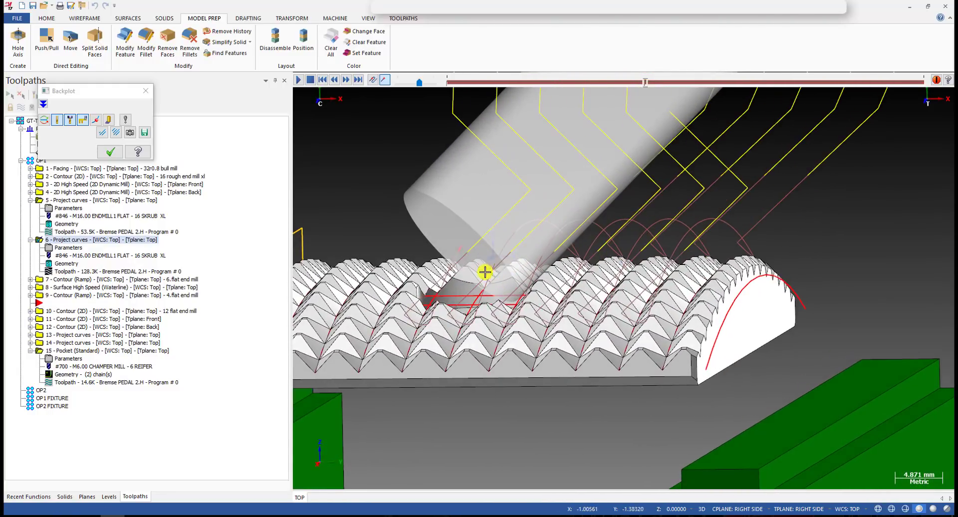
middle_drag(513, 290, 521, 279)
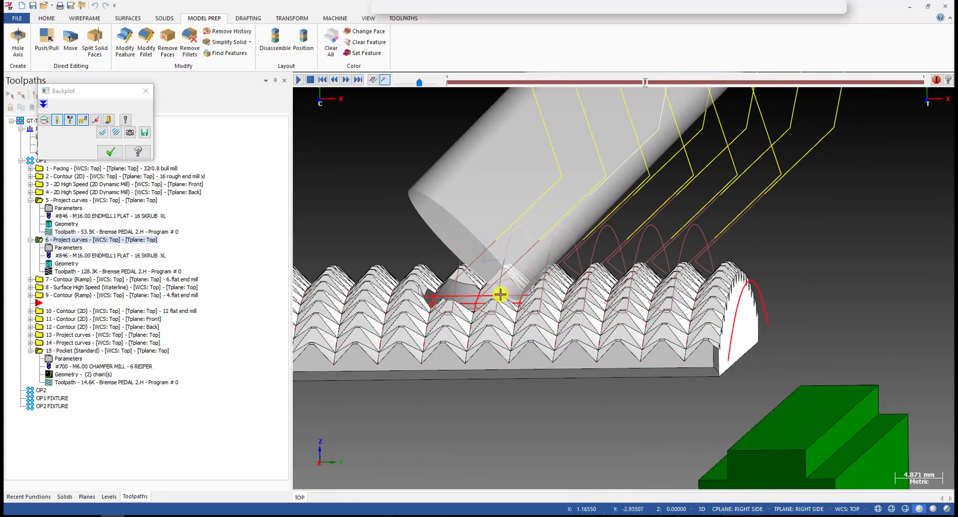
scroll(517, 296, up, 1)
middle_drag(518, 295, 532, 301)
scroll(531, 300, down, 4)
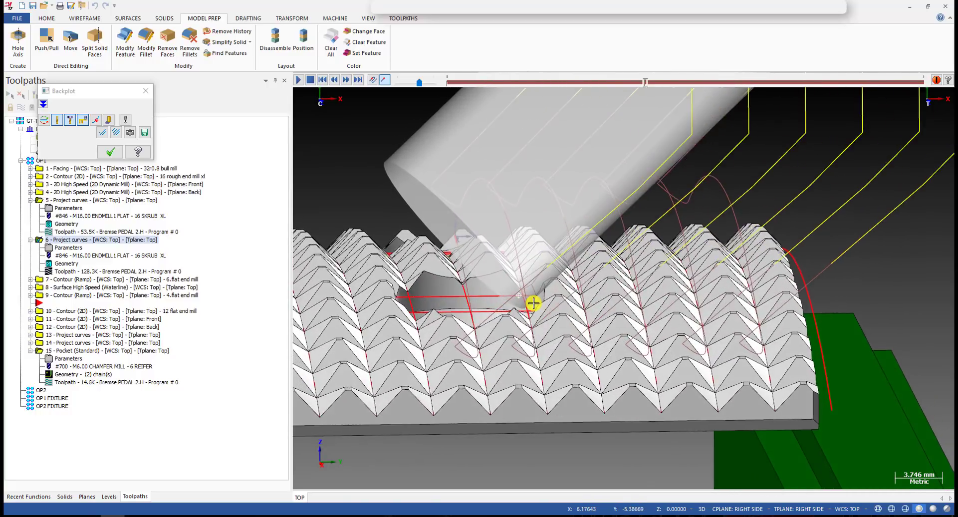
Step: Advance the backplot across the remaining grooves to the plate's far side and close it
drag(645, 83, 791, 126)
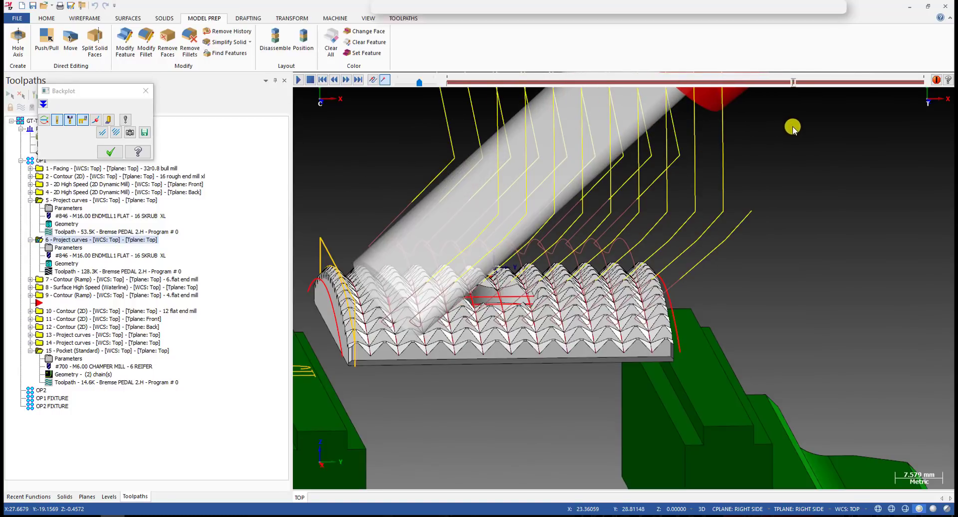
scroll(488, 221, down, 4)
middle_drag(507, 214, 400, 220)
key(Escape)
scroll(400, 220, down, 2)
Step: Reselect Project curves operation 5 and examine its toolpath over the plate from above
click(67, 200)
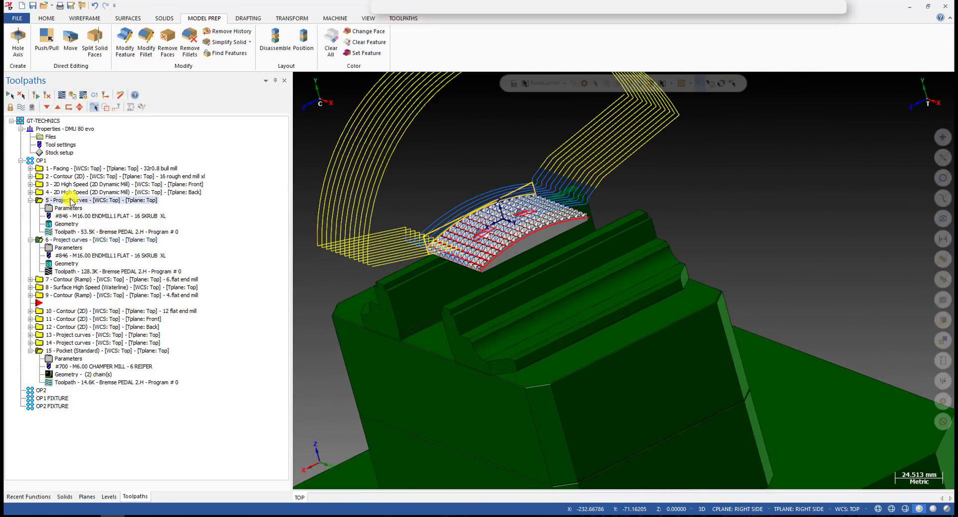
key(alt+1)
middle_drag(417, 252, 449, 192)
scroll(409, 333, down, 4)
key(alt)
scroll(424, 270, up, 5)
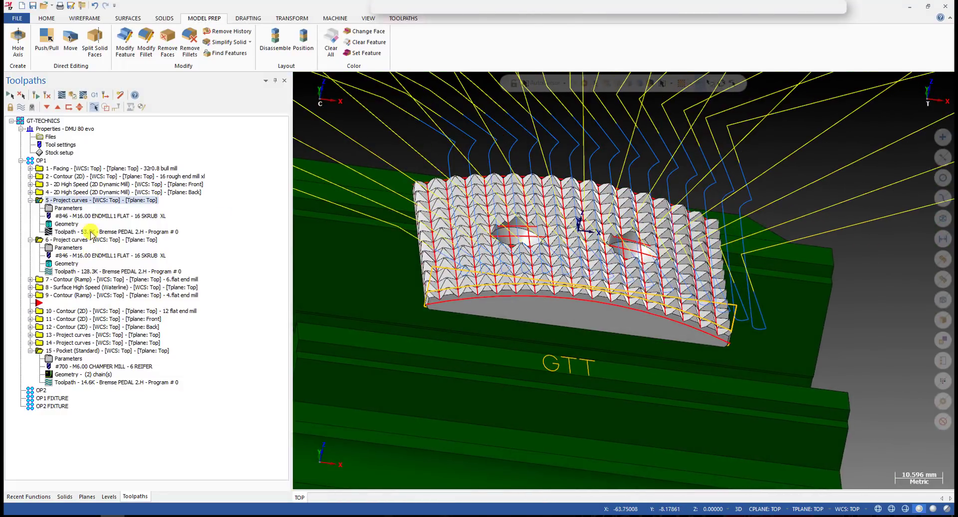
Step: Open the parameters of operation 5 and review the 16 Skrub XL tool and the cut pattern settings
click(61, 208)
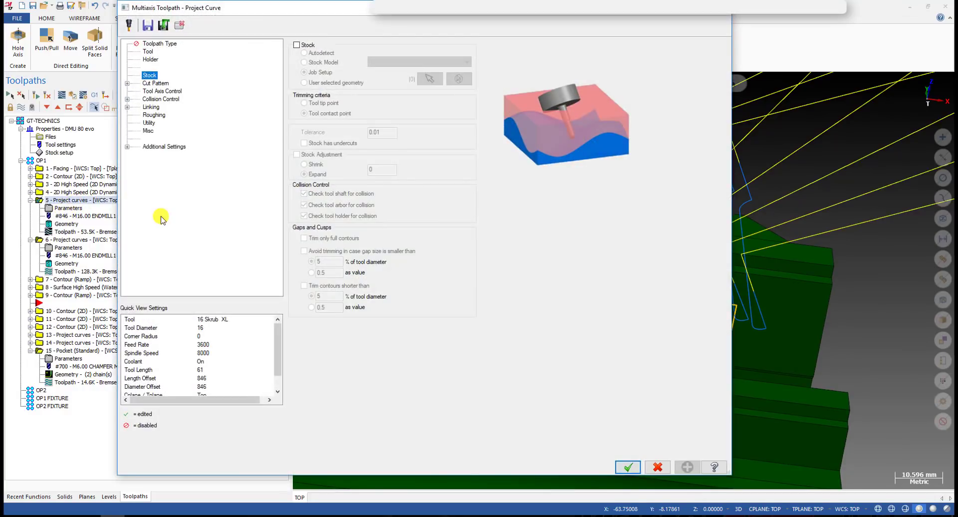
click(150, 82)
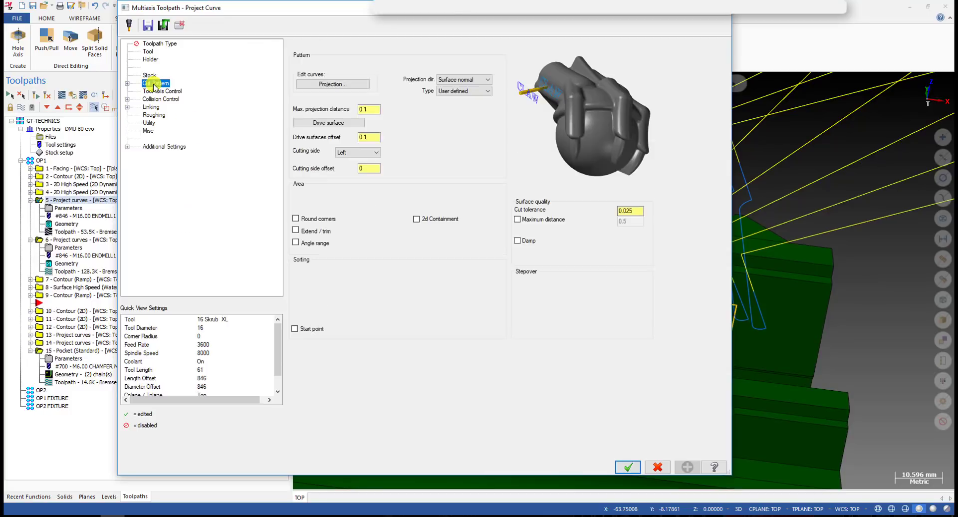
click(148, 53)
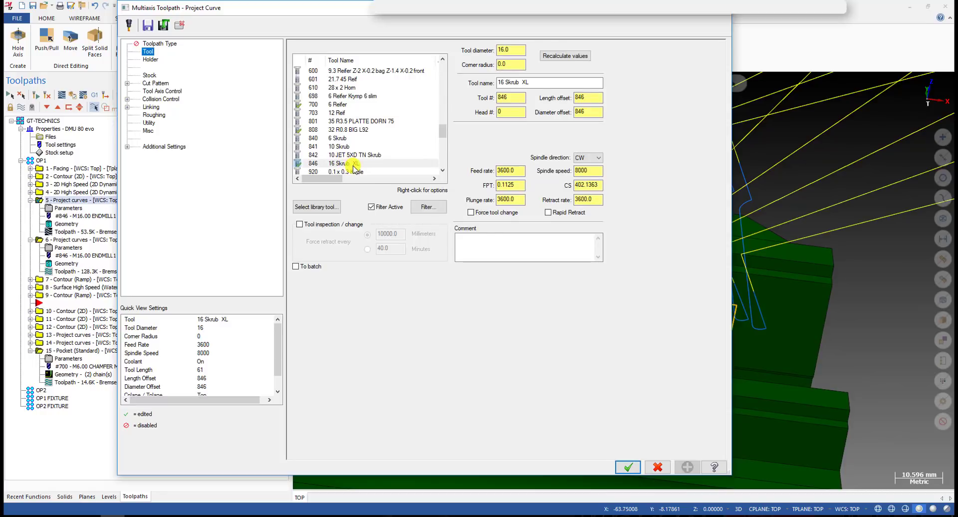
click(149, 84)
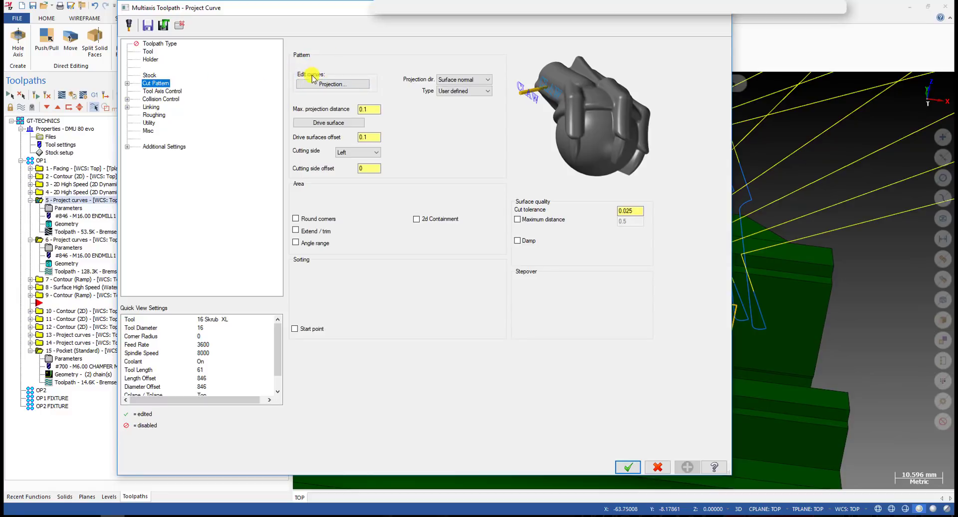
Step: Open the projection curve chains of operation 5 and examine their start points and directions on the grooves
click(324, 85)
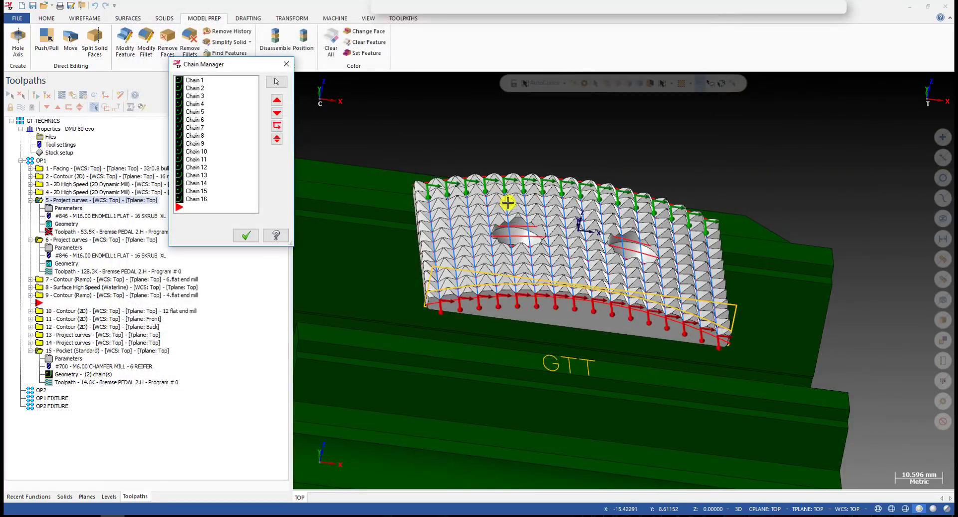
scroll(476, 205, up, 4)
middle_drag(430, 220, 421, 203)
scroll(421, 203, down, 3)
scroll(401, 213, up, 2)
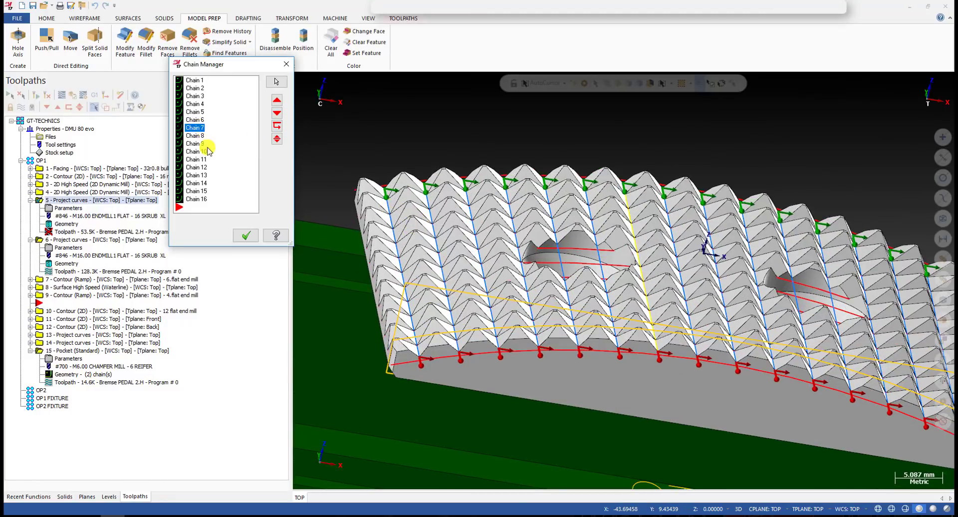
Step: Step through the projection chains from Chain 1 to Chain 11 to check their order, and close the Chain Manager
click(195, 80)
key(Down)
key(Down)
key(Down)
key(Down)
key(Down)
key(Down)
key(Down)
key(Down)
key(Down)
key(Down)
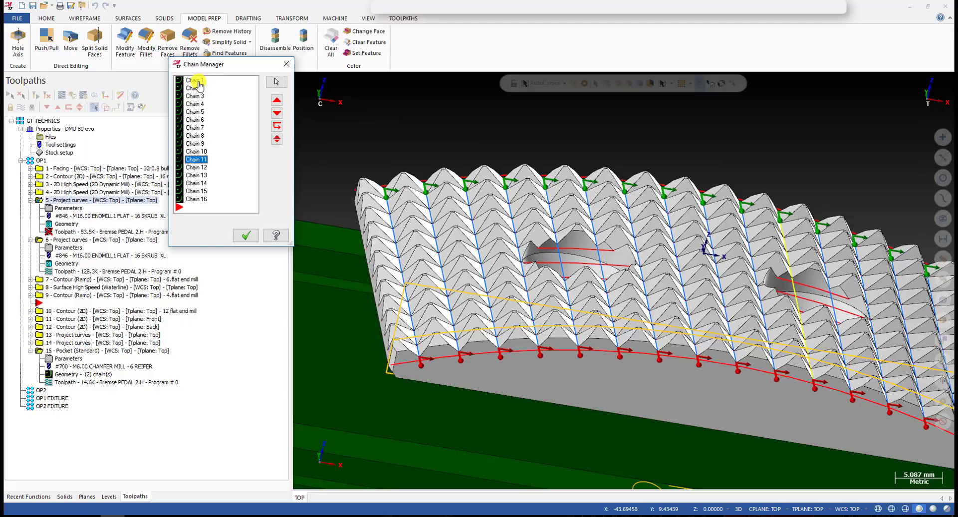
scroll(407, 137, down, 3)
middle_drag(407, 136, 357, 220)
click(246, 235)
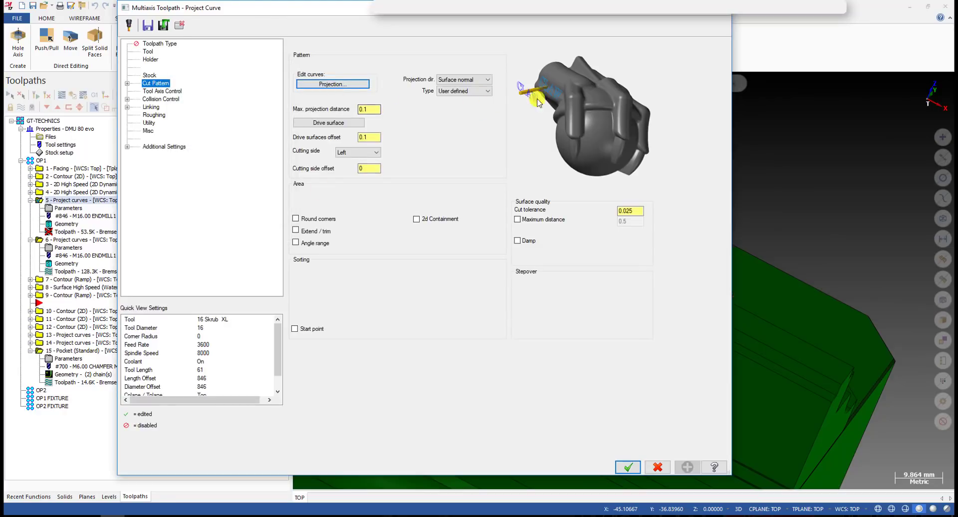
Step: Open the drive surface selection of operation 5 and display its selected solid faces on the plate
click(328, 123)
scroll(491, 339, up, 3)
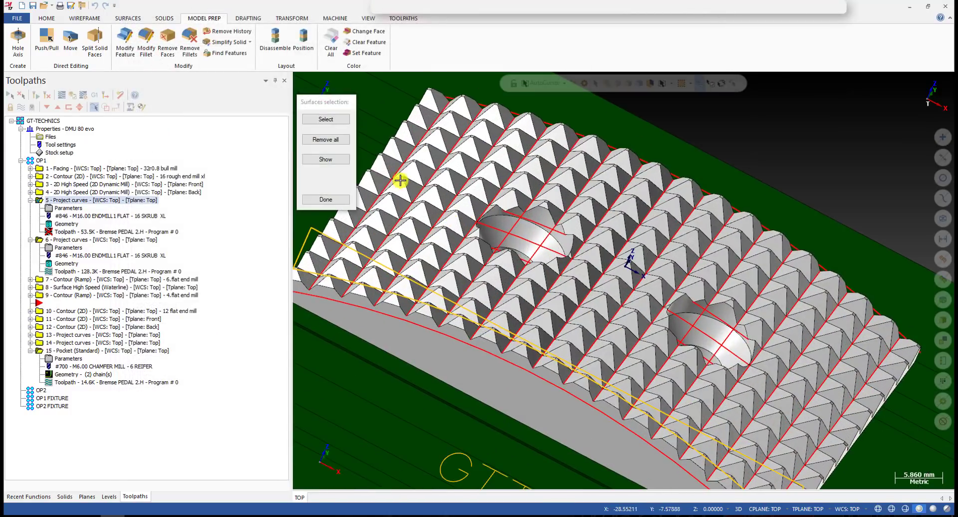
click(323, 120)
scroll(409, 133, down, 3)
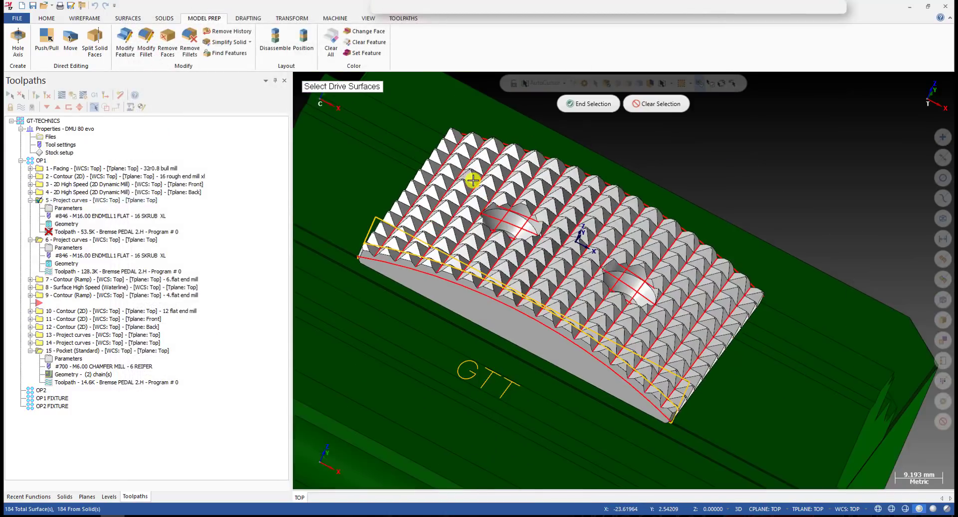
click(612, 95)
click(459, 207)
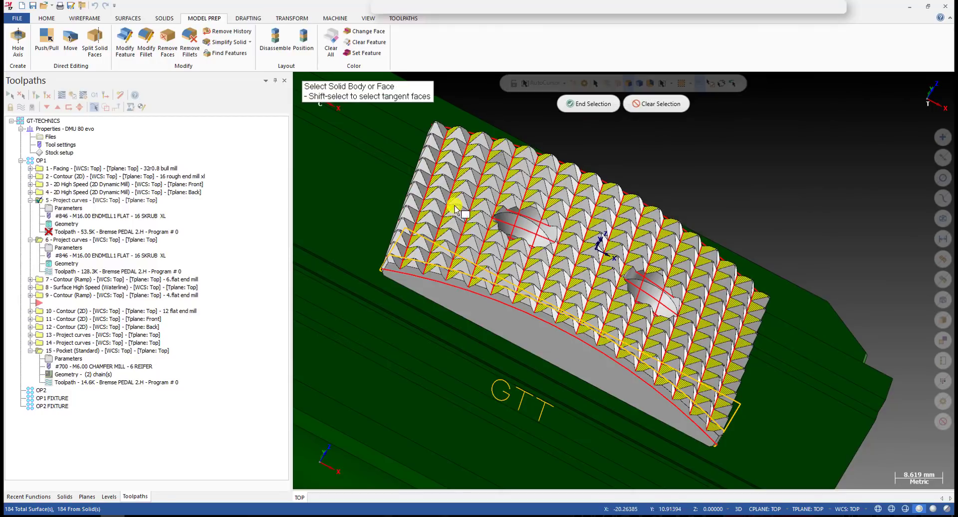
Step: Examine which tooth flanks along the grooves are picked as drive surfaces and end the surface selection
scroll(449, 207, up, 3)
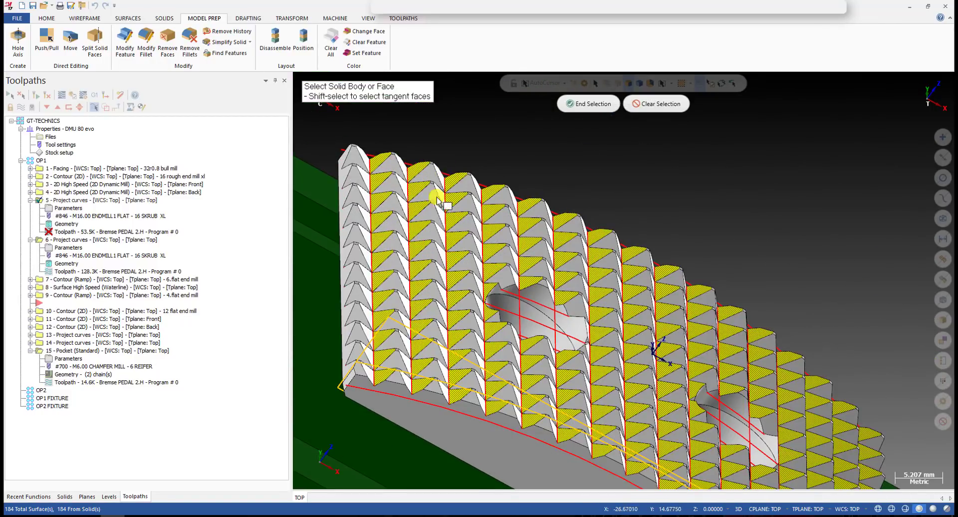
scroll(401, 279, down, 3)
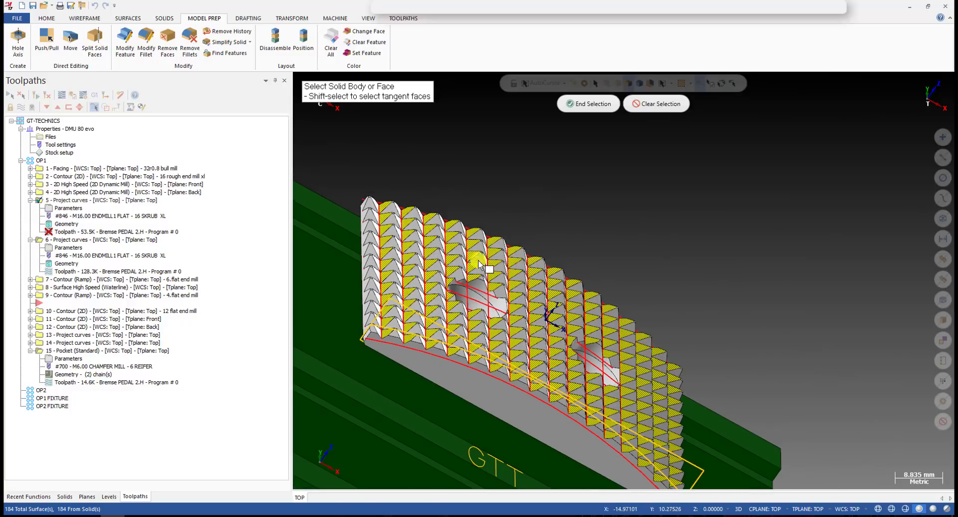
scroll(498, 349, up, 2)
scroll(440, 214, up, 3)
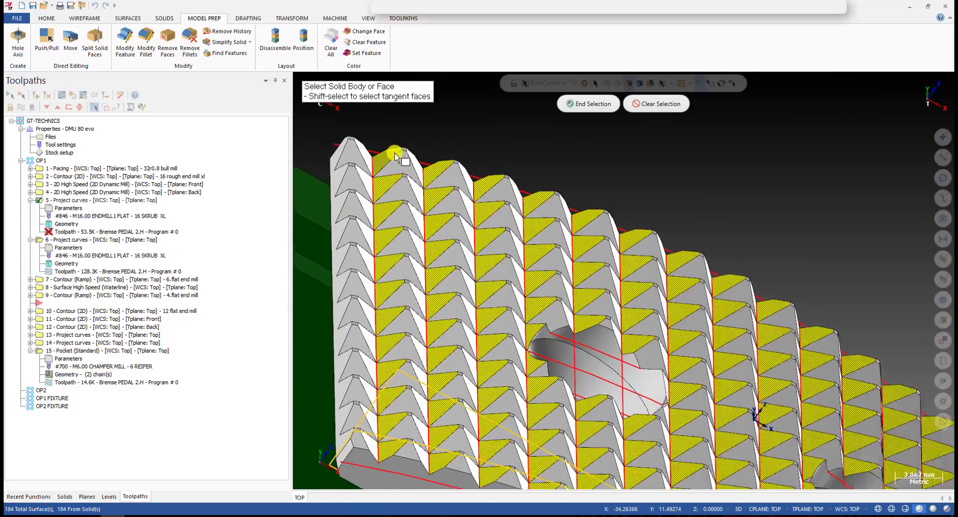
scroll(394, 239, down, 3)
middle_drag(572, 221, 421, 258)
scroll(356, 218, up, 5)
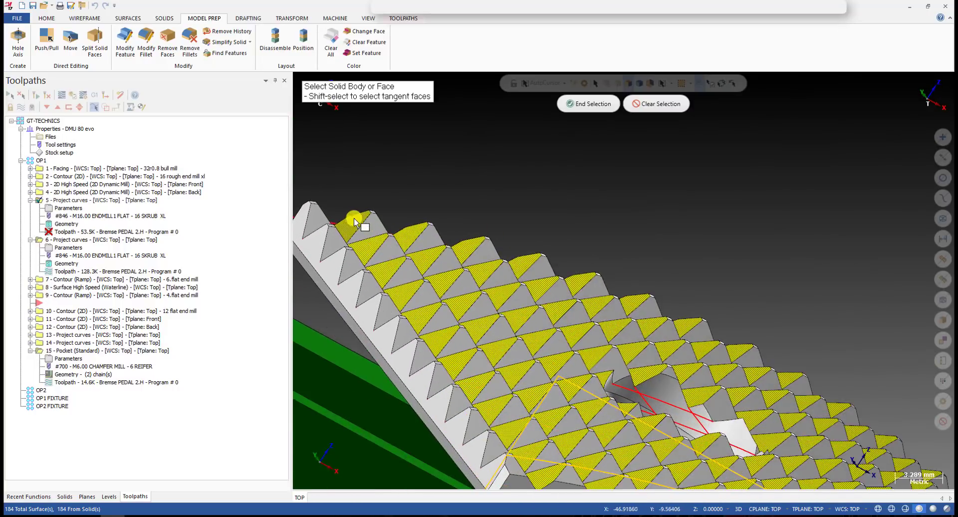
scroll(412, 199, down, 3)
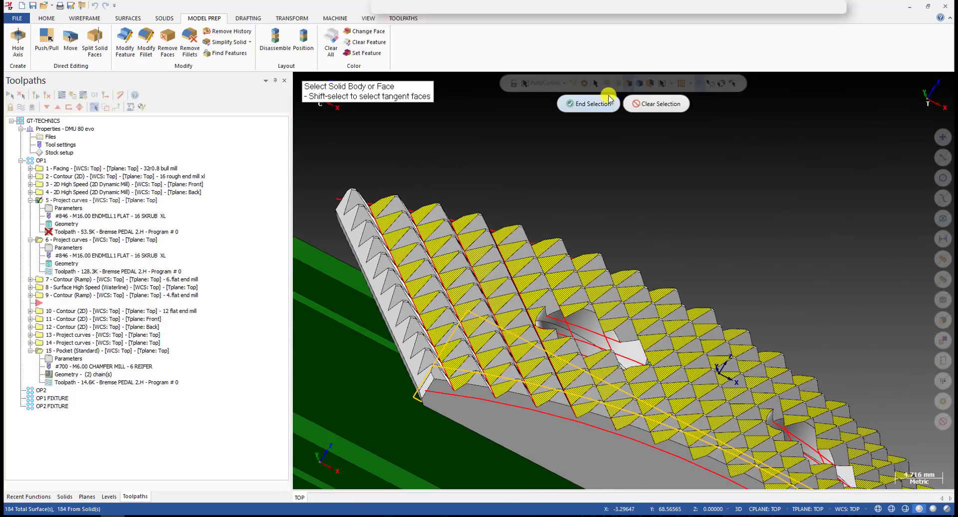
click(591, 103)
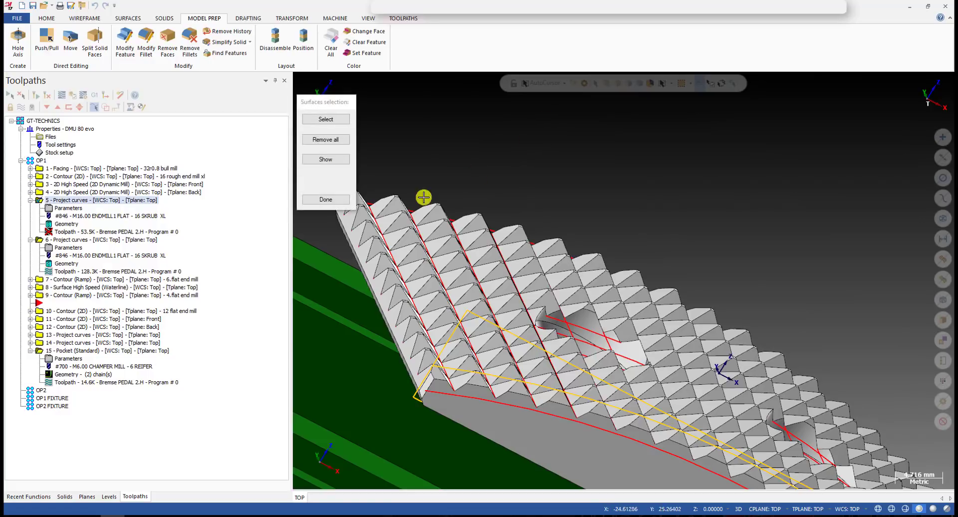
click(330, 199)
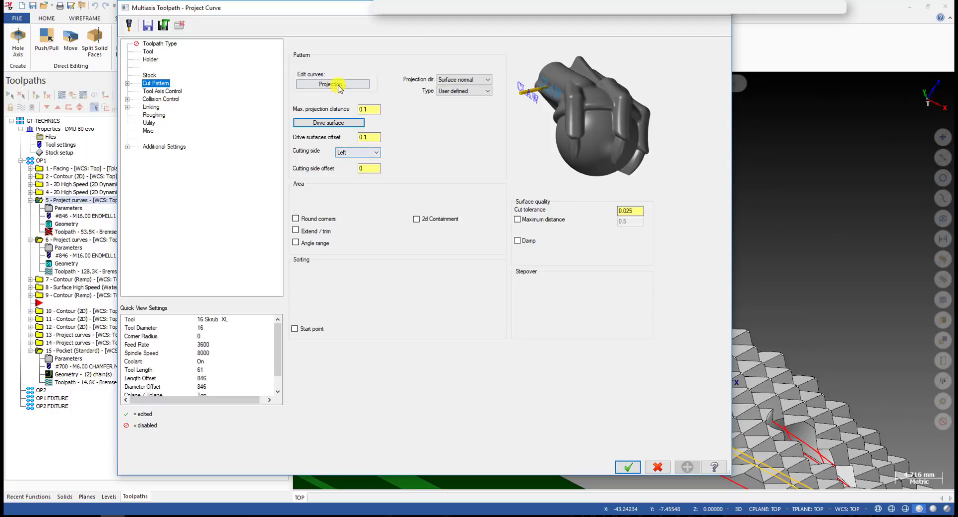
Step: Review the tool axis control and linking settings of operation 5 and accept the Project Curve parameters
click(165, 92)
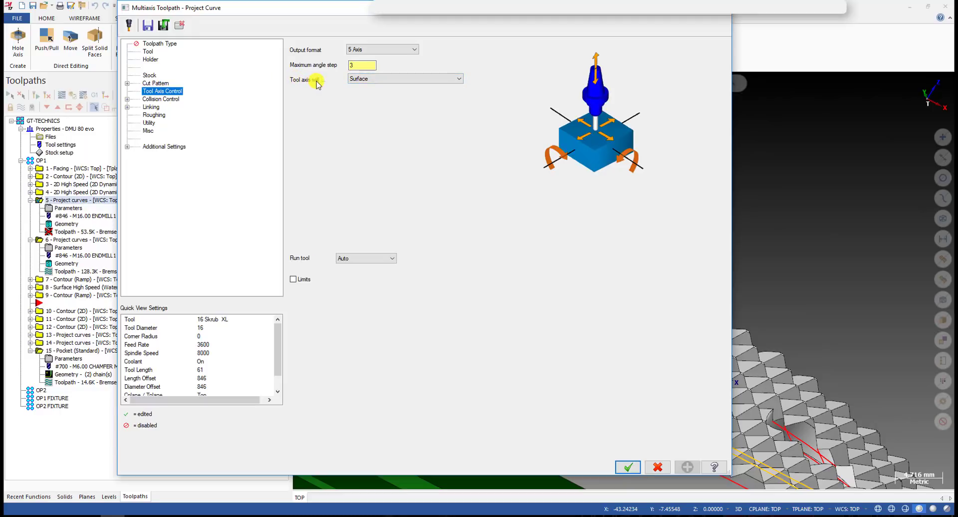
click(375, 82)
click(369, 82)
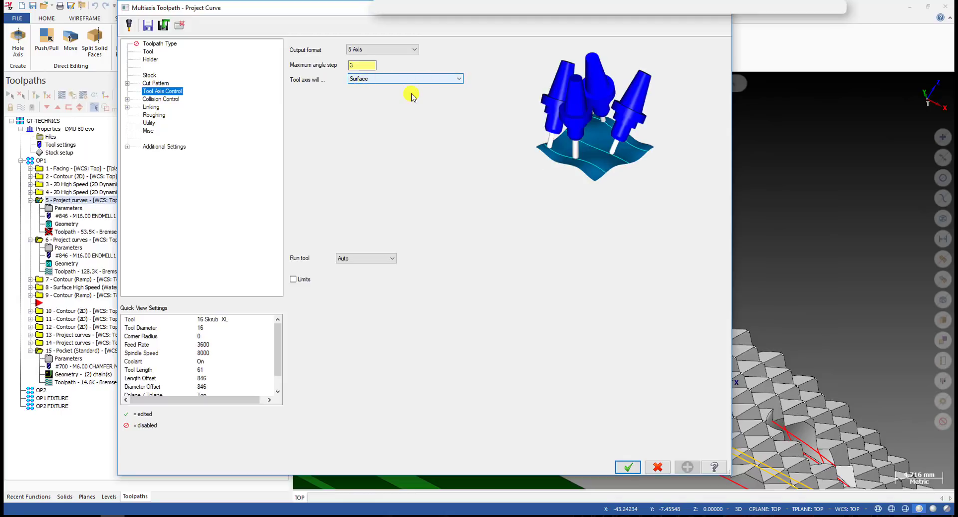
click(151, 106)
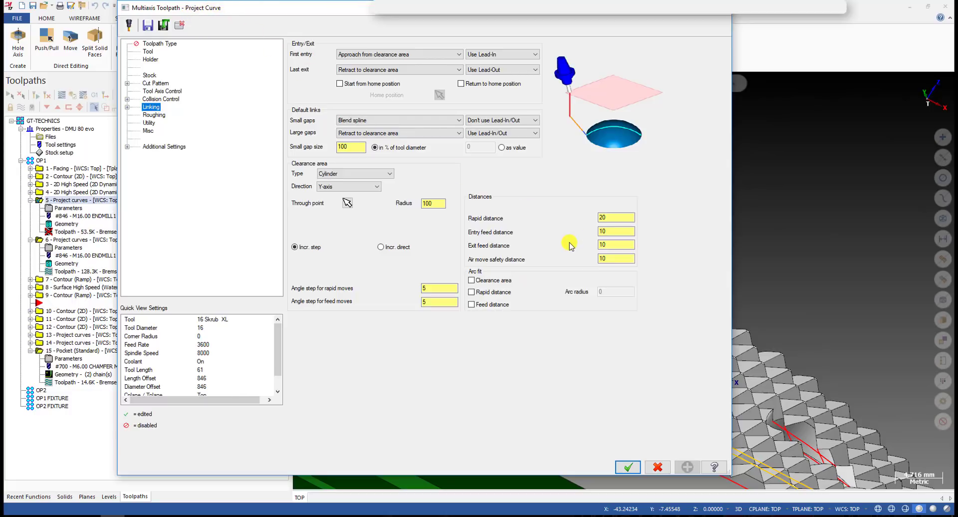
click(633, 468)
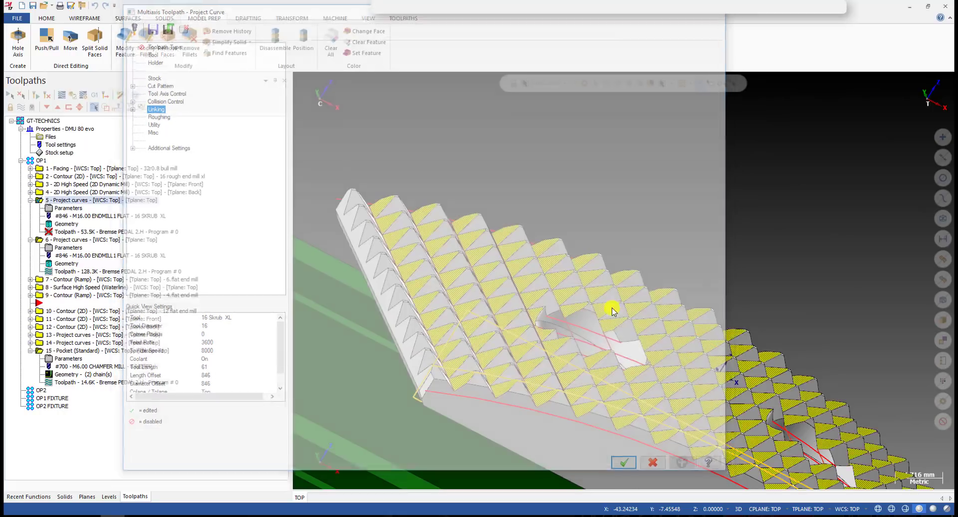
Step: Regenerate the Project curves toolpath of operation 5 and view its backplot over the toothed plate
click(35, 95)
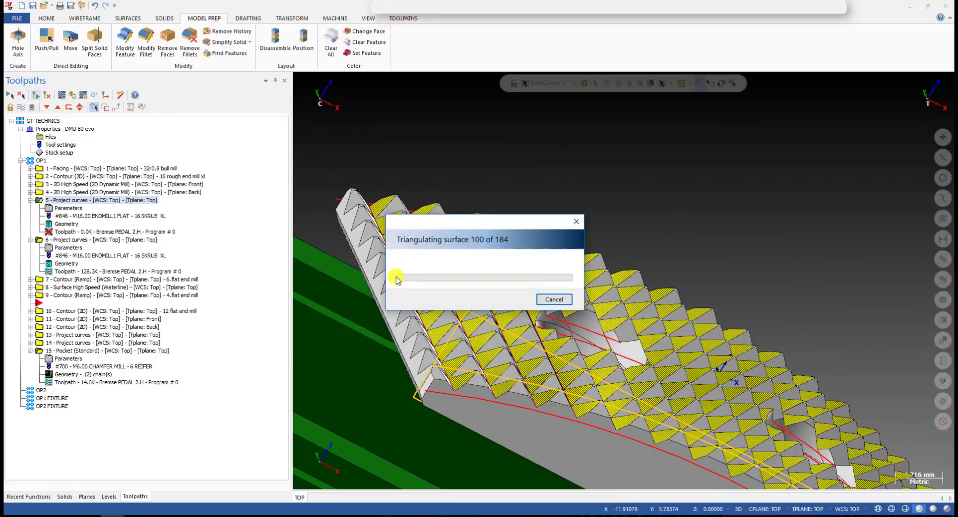
scroll(401, 275, down, 3)
middle_drag(485, 226, 537, 223)
scroll(487, 246, down, 3)
middle_drag(487, 246, 524, 252)
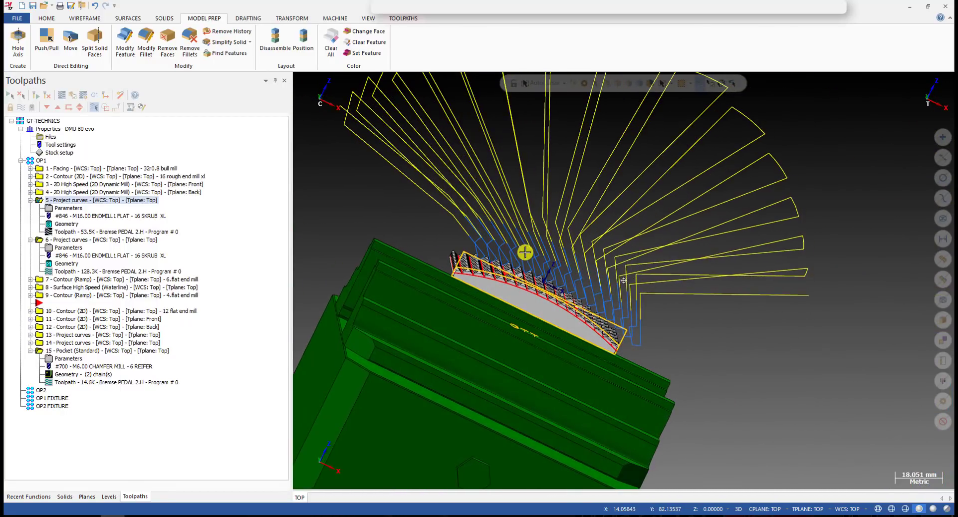
scroll(532, 268, up, 4)
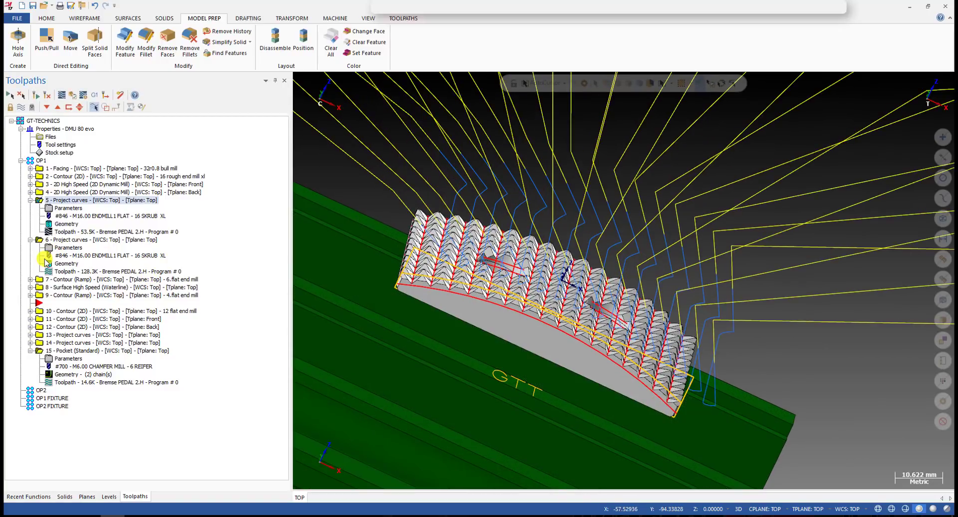
Step: Display the backplot of Project curves operation 6 and view its passes along the grooves
click(75, 242)
middle_drag(444, 305, 30, 297)
scroll(447, 244, up, 2)
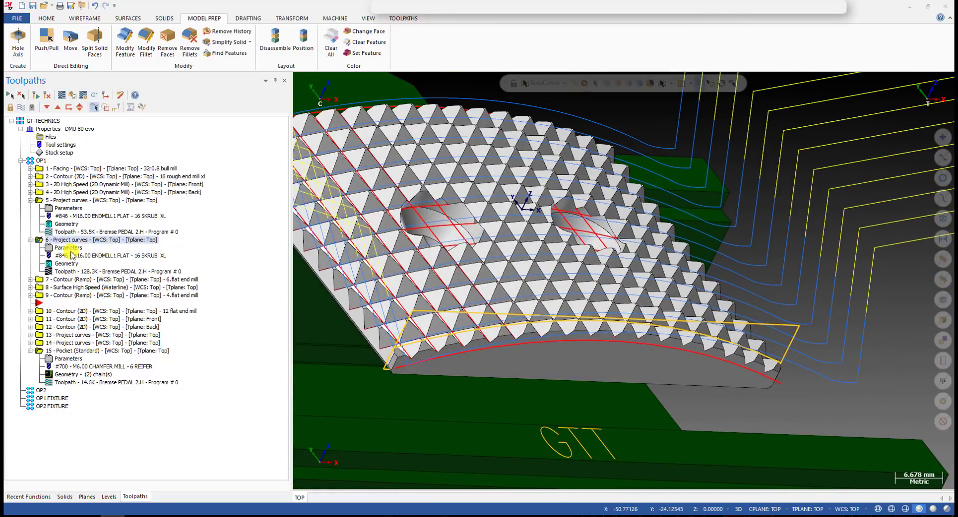
Step: Open the projection curves of operation 6 and examine the chain start points and directions across the plate
click(64, 250)
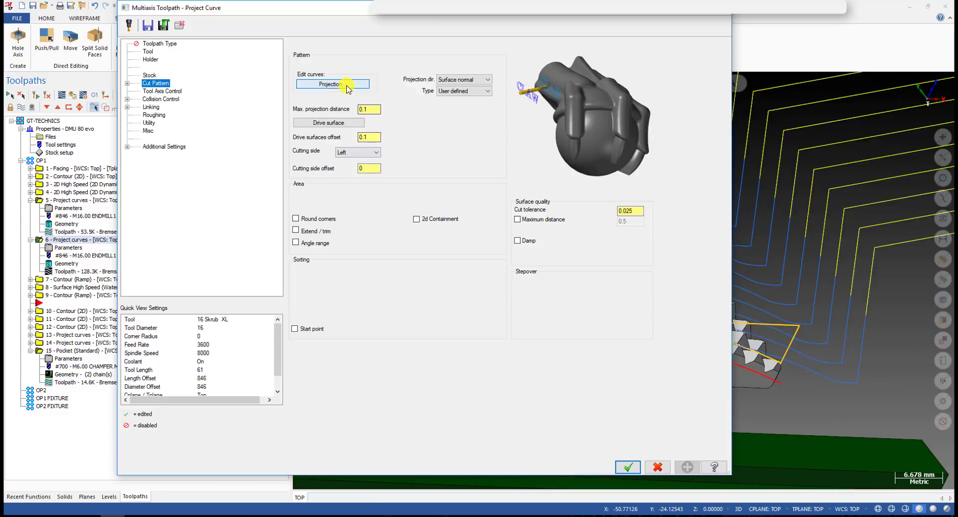
click(333, 83)
middle_drag(513, 220, 328, 241)
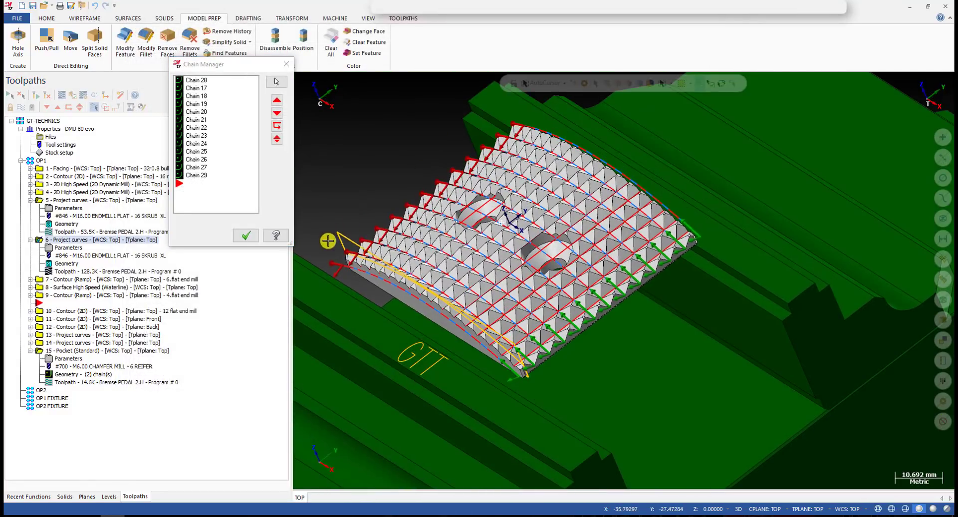
scroll(338, 198, up, 2)
scroll(519, 209, down, 2)
middle_drag(519, 210, 605, 164)
scroll(605, 165, up, 3)
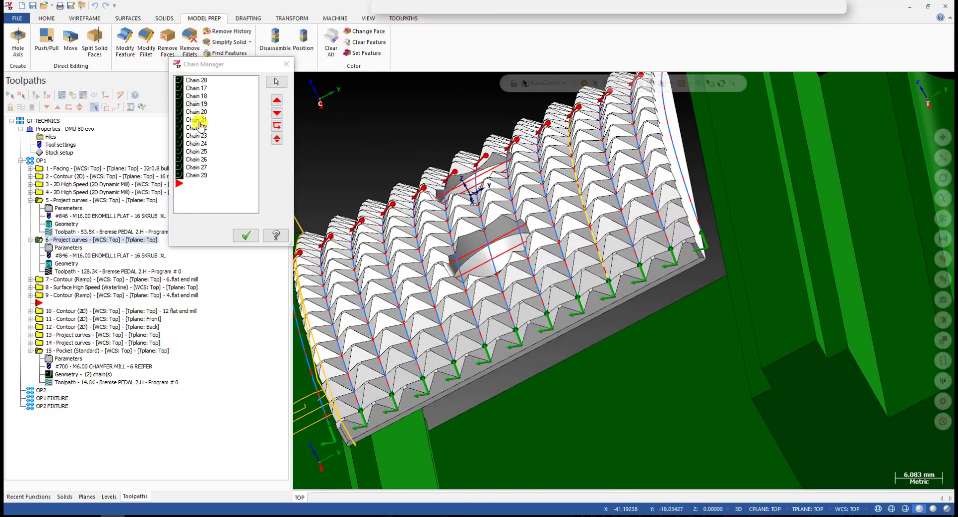
Step: Step through the projection chains from Chain 28 to Chain 27 to check their order, and close the Chain Manager
click(195, 81)
key(Down)
key(Down)
key(Down)
key(Down)
key(Down)
key(Down)
key(Down)
key(Down)
key(Down)
key(Down)
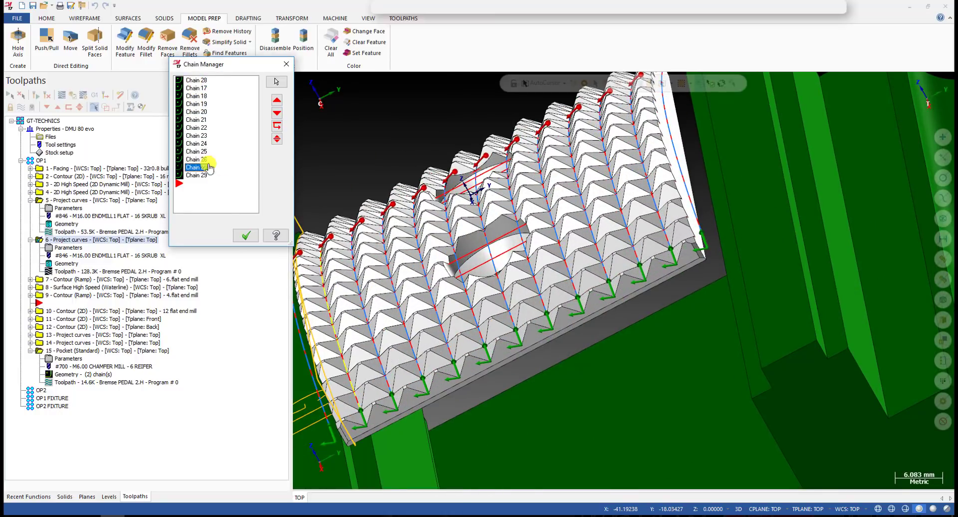
click(245, 235)
Step: Open the drive surface selection of operation 6 and display its selected solid faces on the plate
click(345, 122)
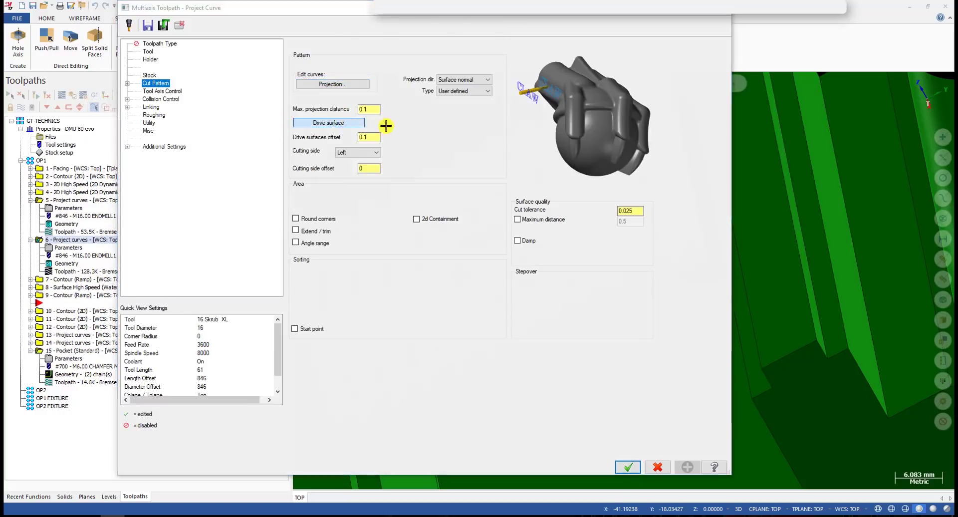
click(337, 122)
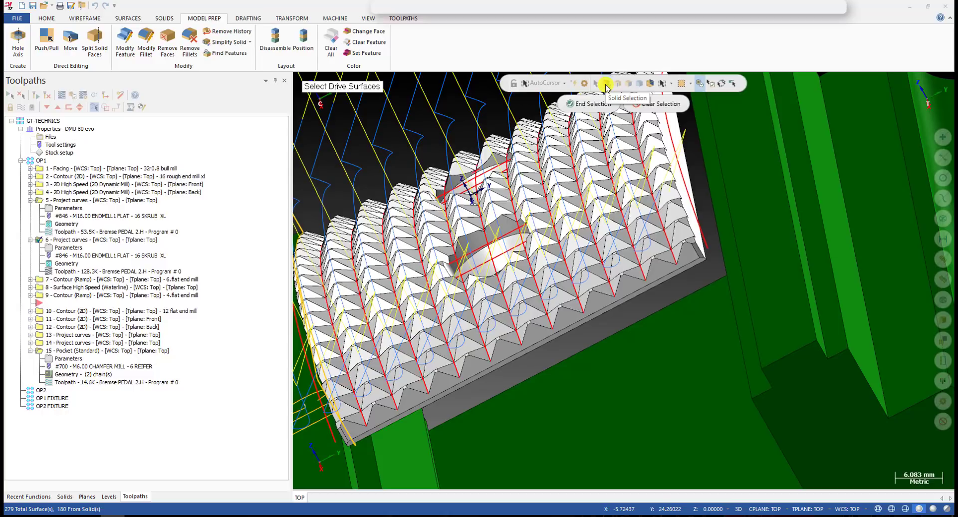
click(605, 85)
scroll(545, 252, down, 2)
middle_drag(560, 239, 584, 204)
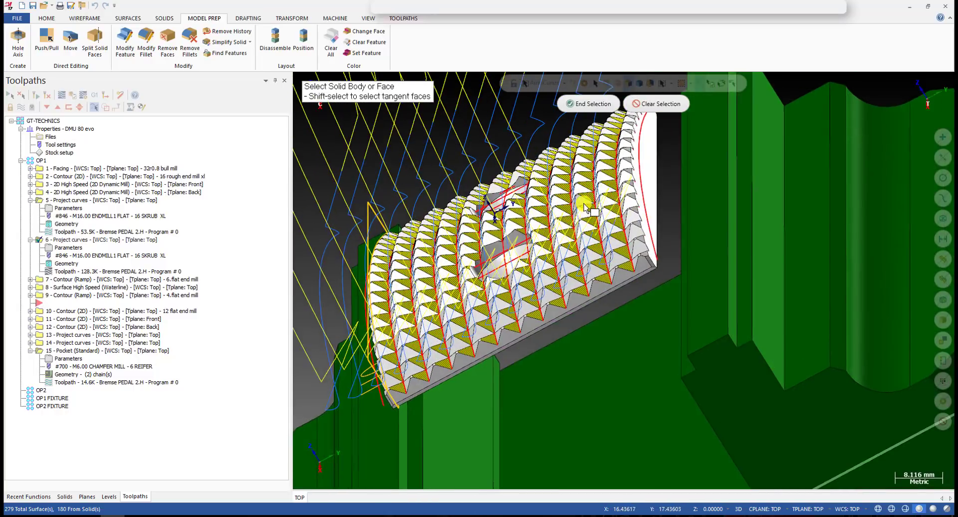
Step: Examine which tooth flanks are picked as drive surfaces in operation 6, including the interrupted area around the counterbored holes
scroll(586, 208, up, 4)
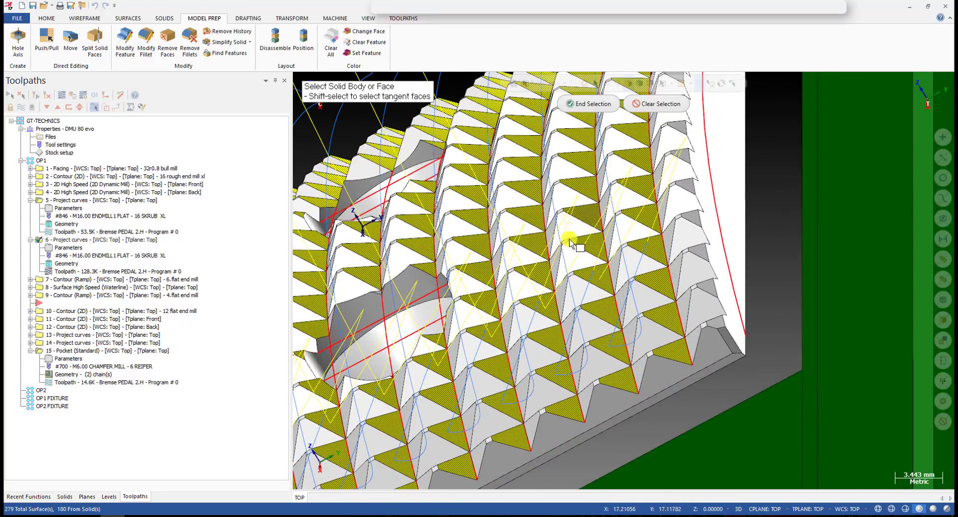
scroll(601, 309, down, 4)
middle_drag(600, 308, 608, 282)
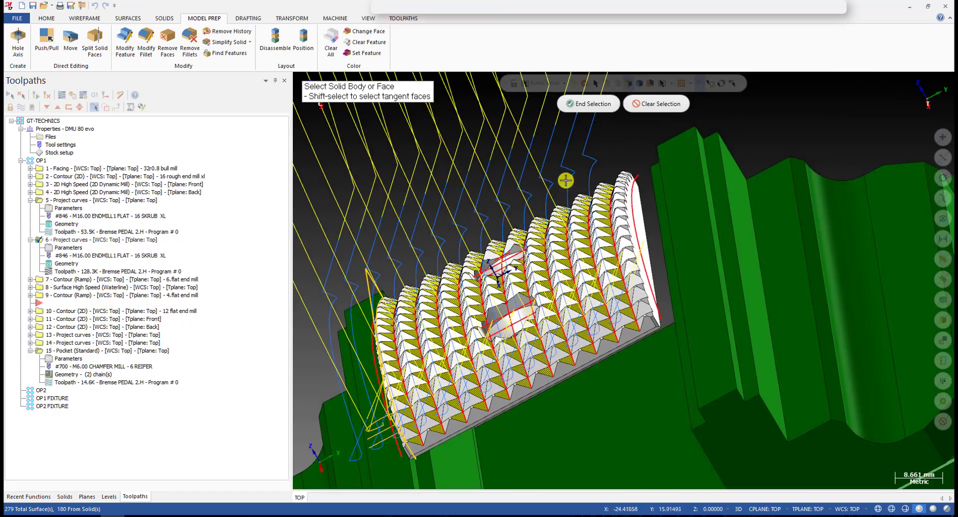
middle_drag(510, 294, 579, 341)
scroll(579, 341, up, 3)
middle_drag(455, 295, 497, 331)
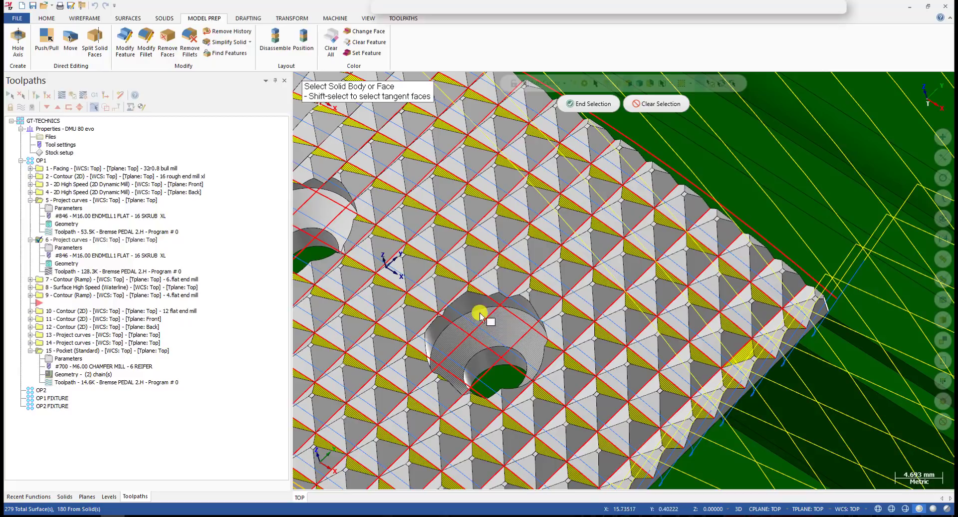
mouse_move(485, 342)
middle_down()
mouse_move(457, 335)
mouse_move(472, 344)
middle_up()
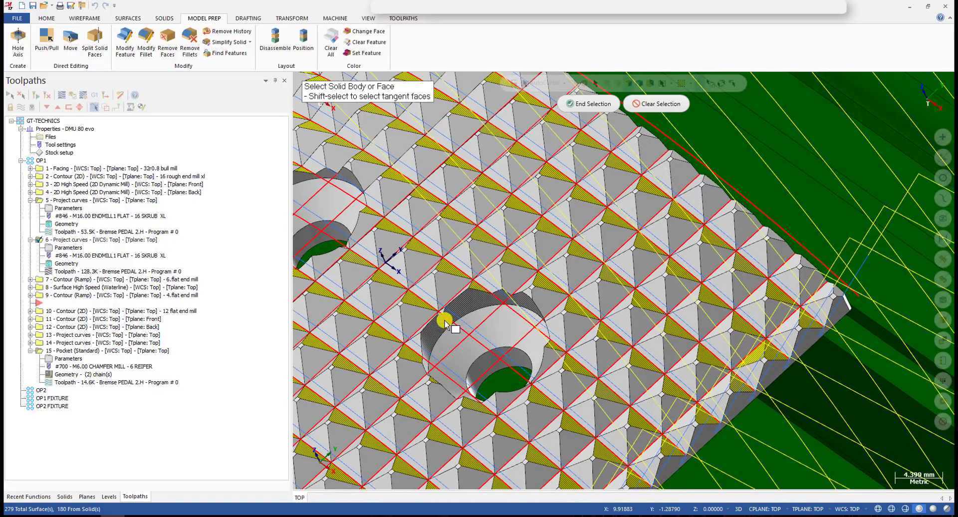
scroll(516, 319, down, 3)
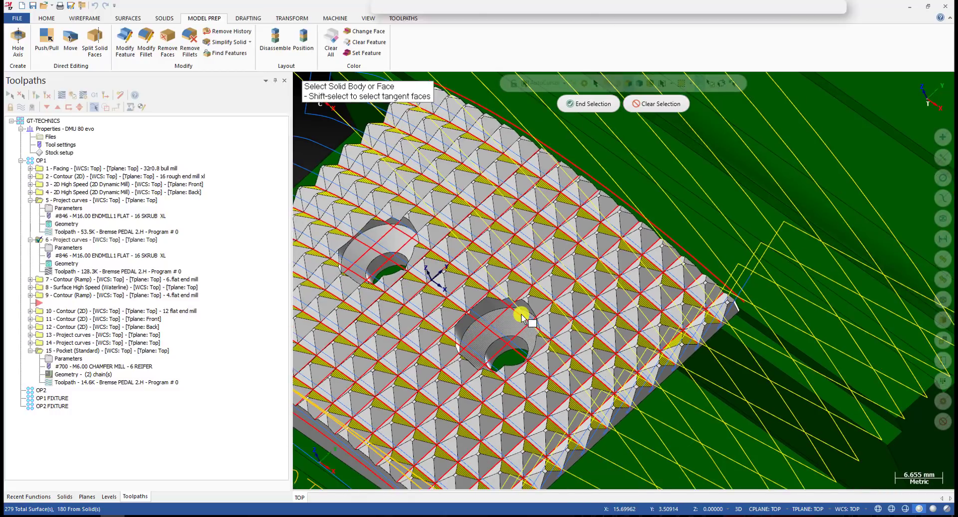
scroll(518, 313, down, 3)
middle_drag(514, 304, 419, 264)
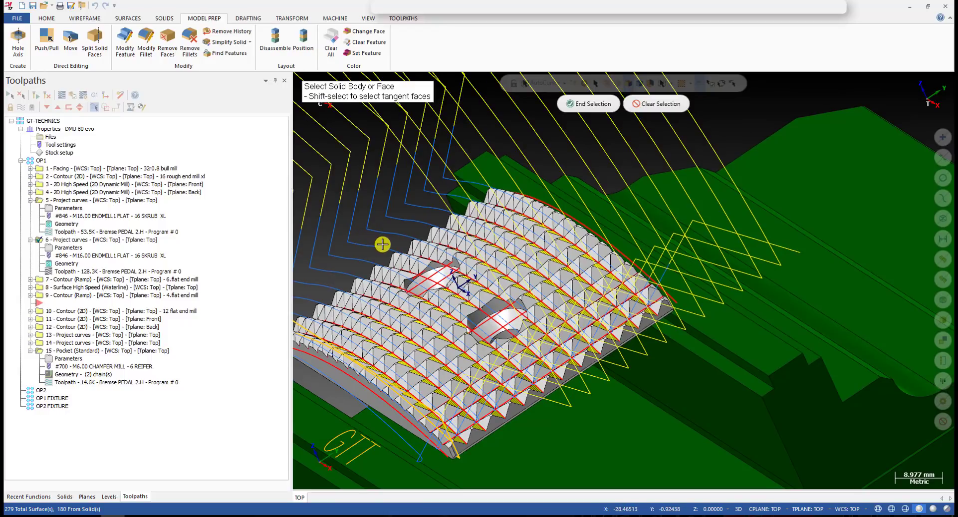
Step: Make level 102, OP1 SURFACES, visible in the Levels manager during the drive surface selection
click(109, 496)
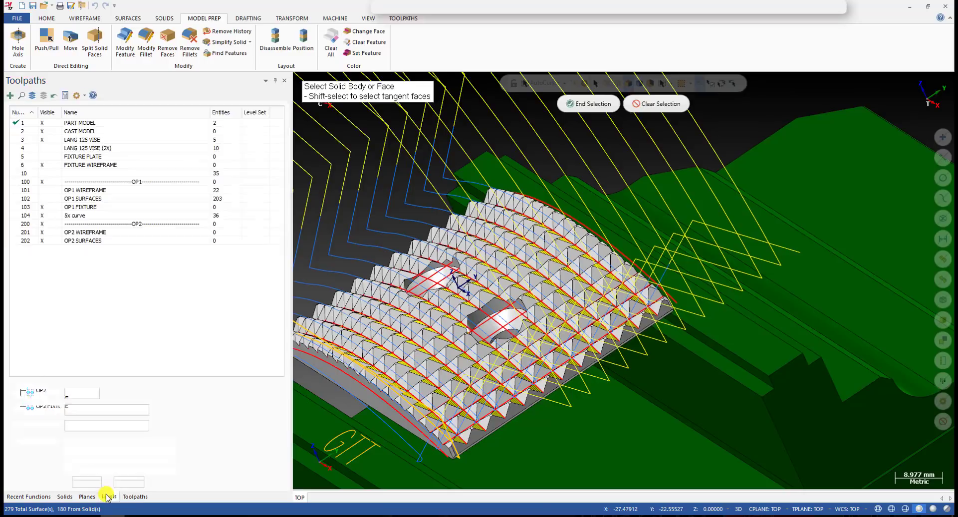
click(48, 198)
mouse_move(477, 295)
middle_down()
mouse_move(449, 299)
mouse_move(472, 309)
middle_up()
scroll(472, 309, up, 8)
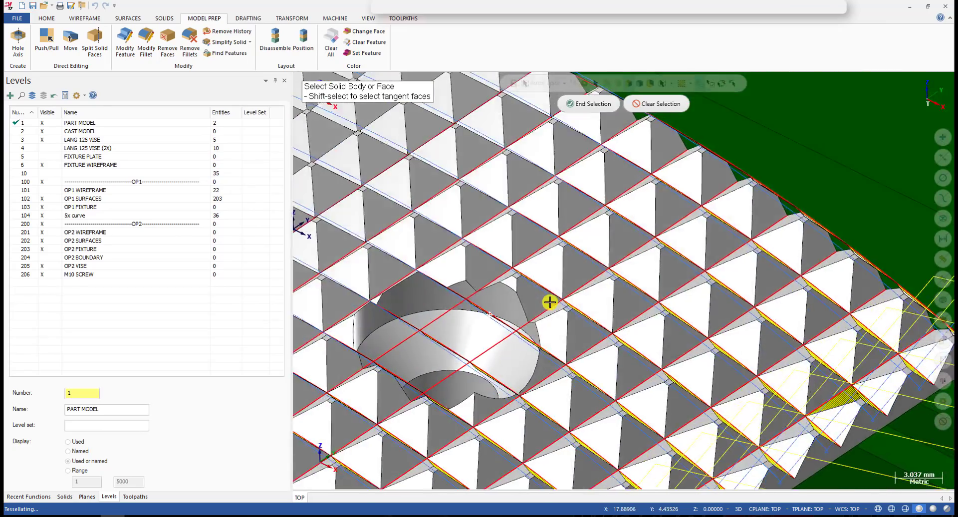
Step: Examine the drive surfaces that bridge the counterbored holes and extend past the plate's edges
scroll(500, 308, up, 3)
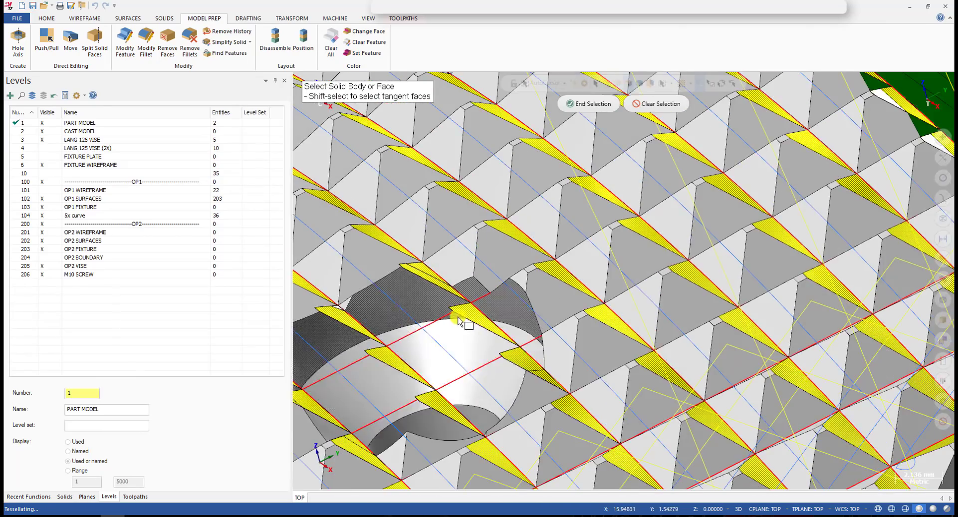
middle_drag(468, 309, 464, 278)
scroll(507, 280, down, 6)
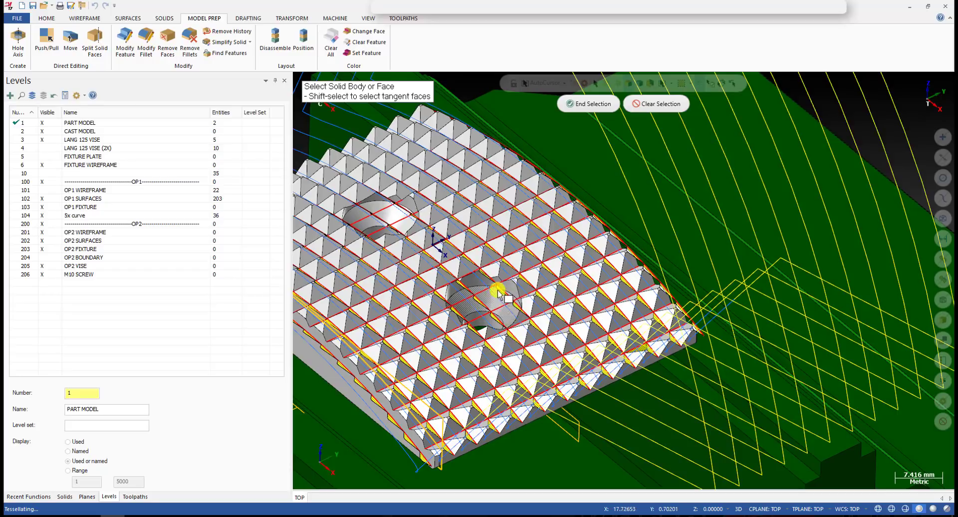
scroll(573, 280, down, 2)
middle_drag(573, 279, 535, 299)
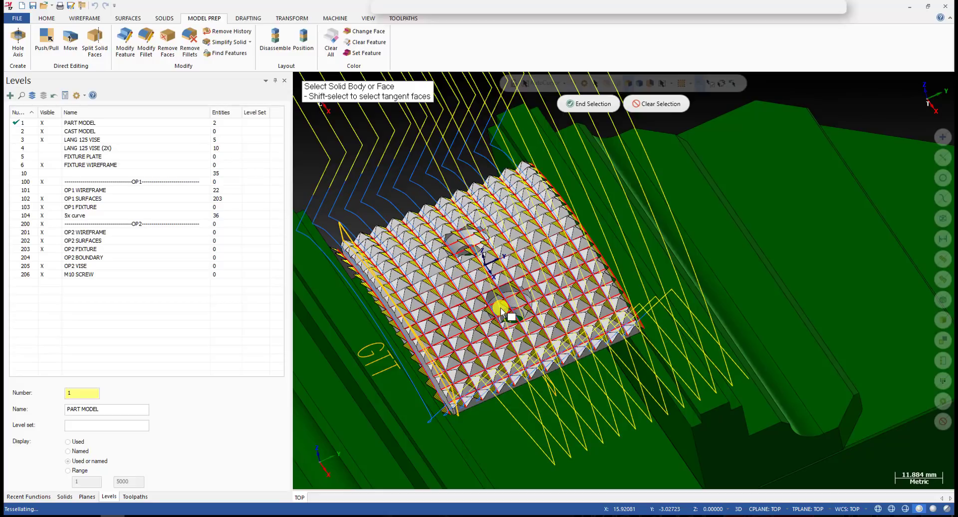
middle_drag(500, 308, 413, 173)
scroll(541, 269, down, 1)
middle_drag(541, 269, 490, 245)
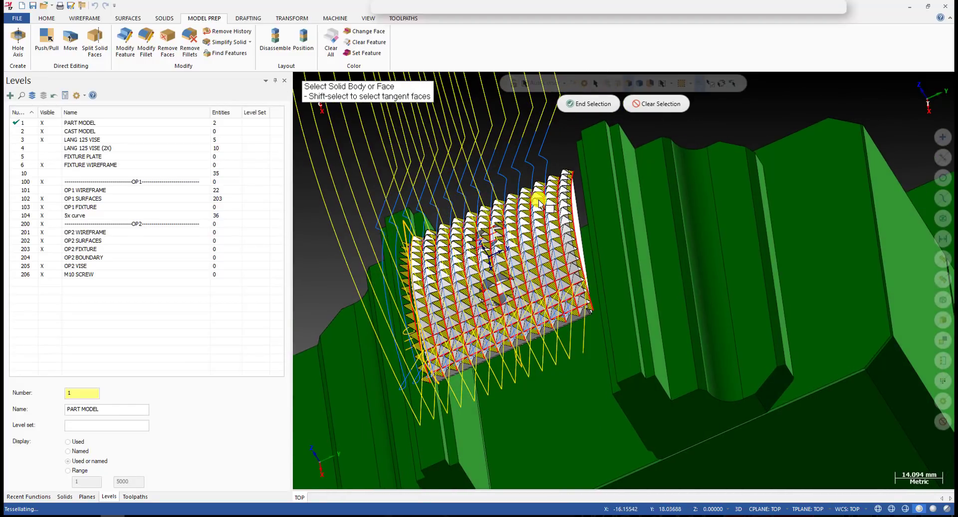
Step: End the drive surface selection and return to the model view of the plate with its auxiliary surfaces
key(Return)
key(Return)
key(Return)
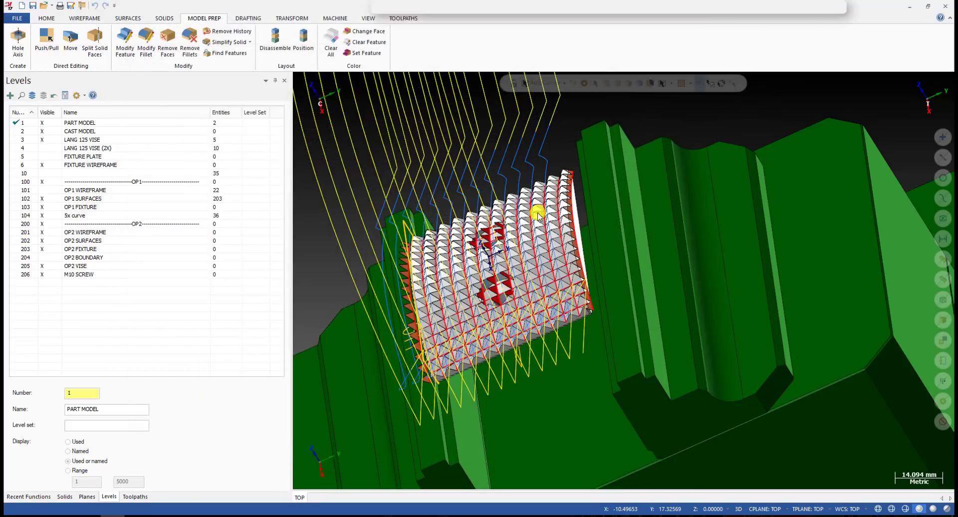
scroll(526, 254, down, 2)
middle_drag(526, 254, 520, 266)
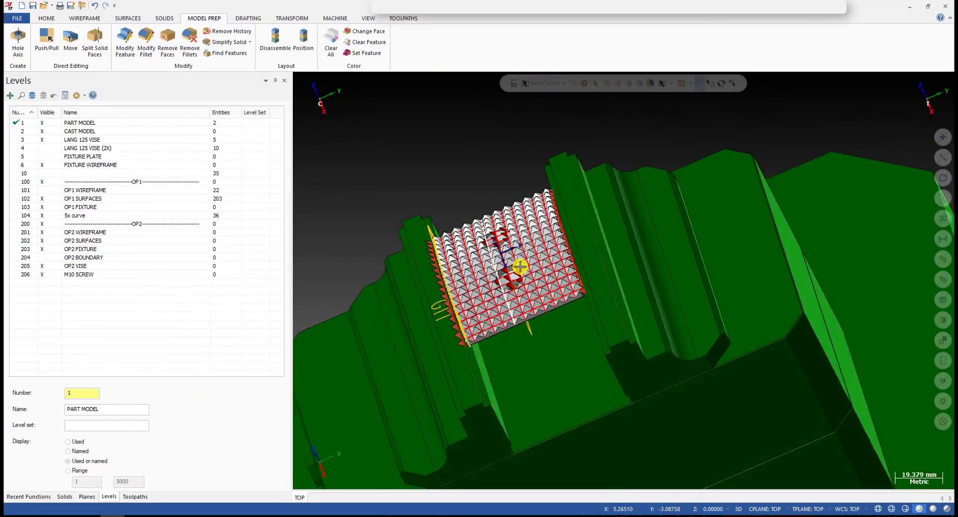
Step: Highlight and examine the red auxiliary surfaces that continue the tooth flanks across the counterbored hole
scroll(519, 265, up, 5)
middle_drag(469, 279, 444, 287)
scroll(503, 289, up, 5)
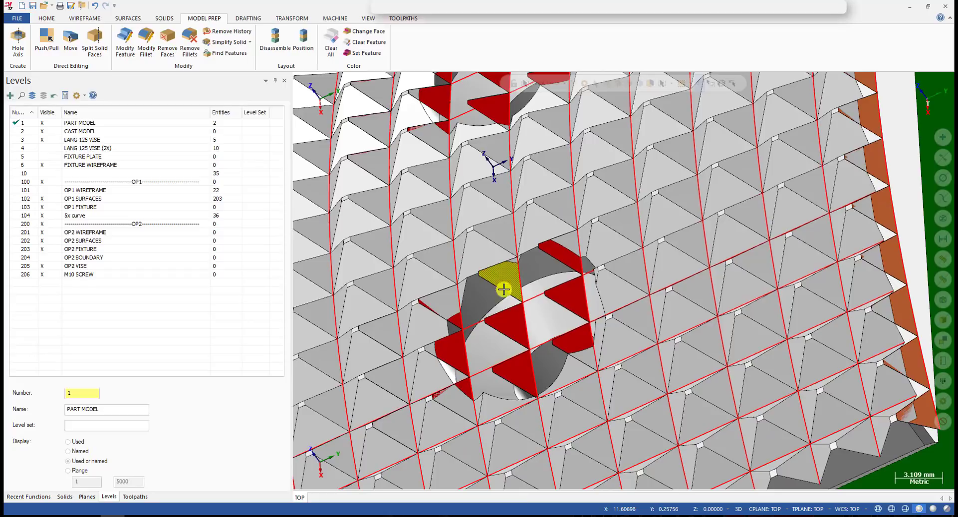
click(515, 367)
middle_drag(518, 299, 528, 271)
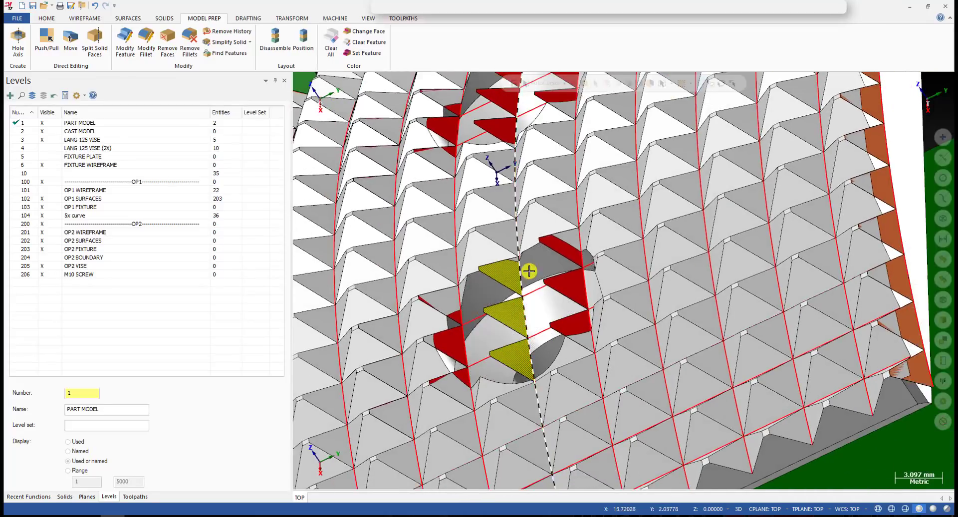
scroll(528, 271, up, 1)
click(579, 333)
middle_drag(473, 313, 569, 237)
middle_drag(555, 269, 491, 317)
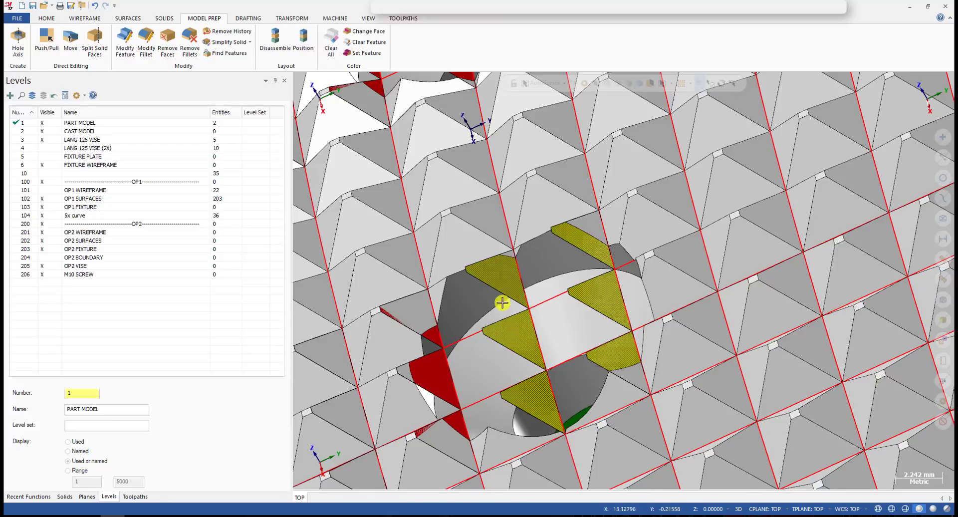
Step: Examine the orange auxiliary surfaces placed beside the plate's long edge next to the outer groove curve
scroll(503, 302, down, 2)
scroll(516, 334, down, 3)
middle_drag(519, 317, 442, 289)
scroll(442, 289, up, 4)
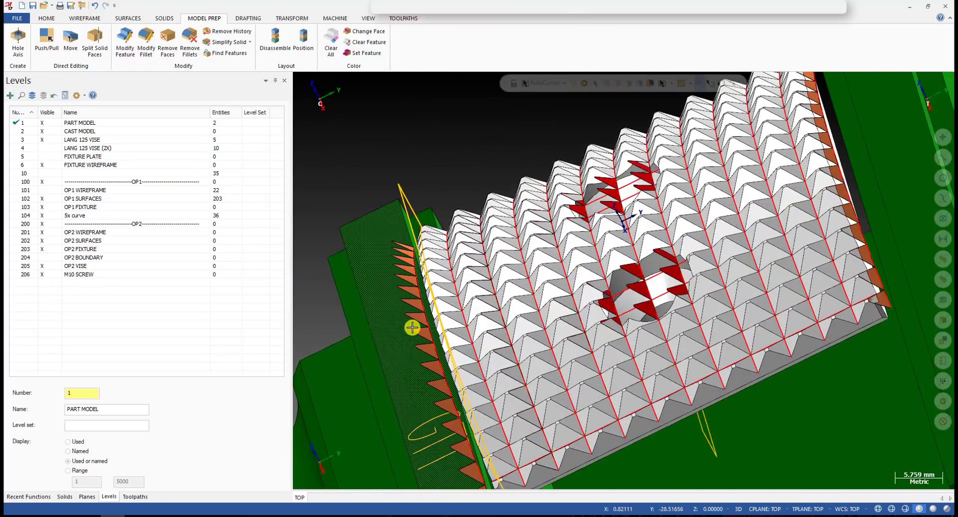
scroll(420, 289, up, 1)
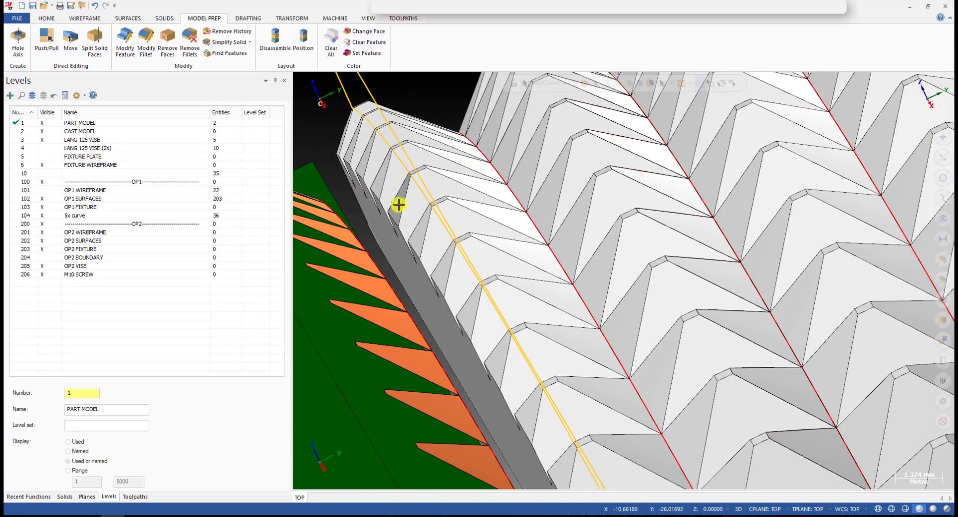
scroll(388, 195, down, 3)
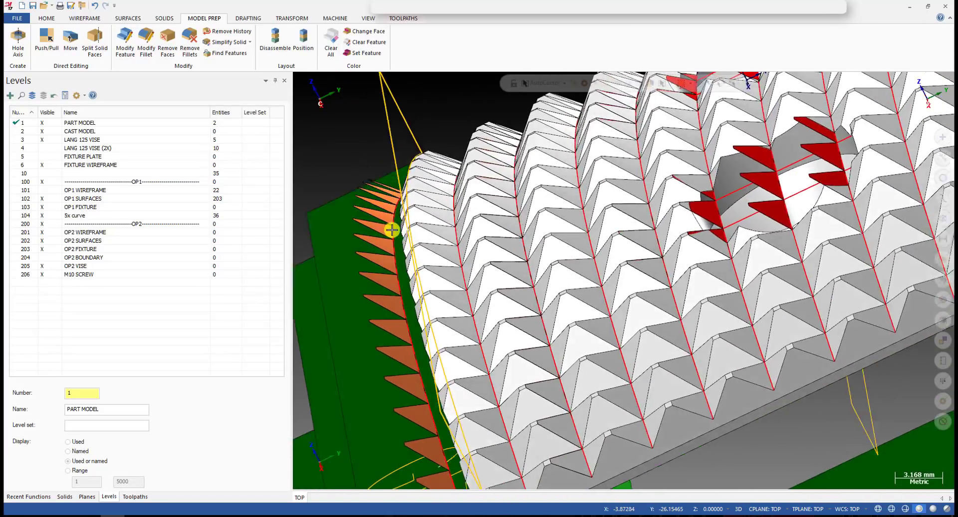
middle_drag(391, 230, 376, 214)
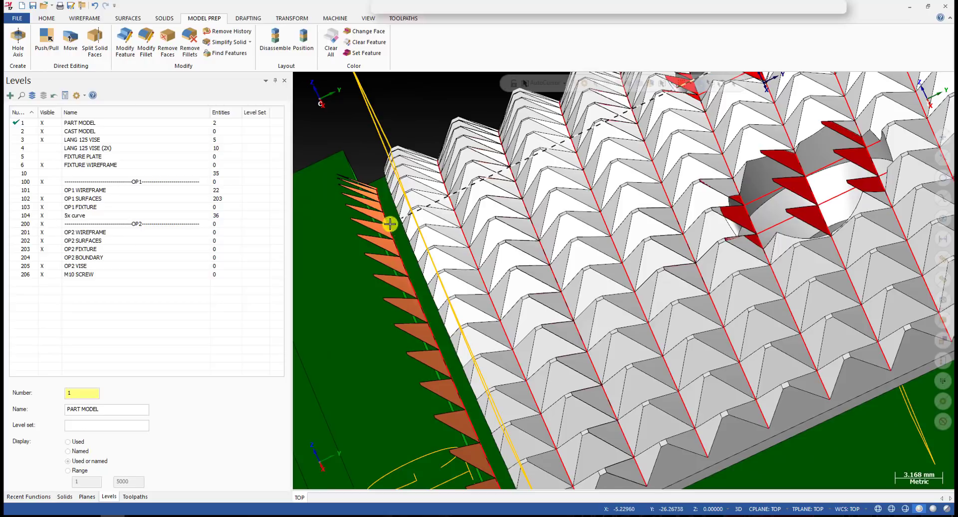
scroll(404, 293, down, 2)
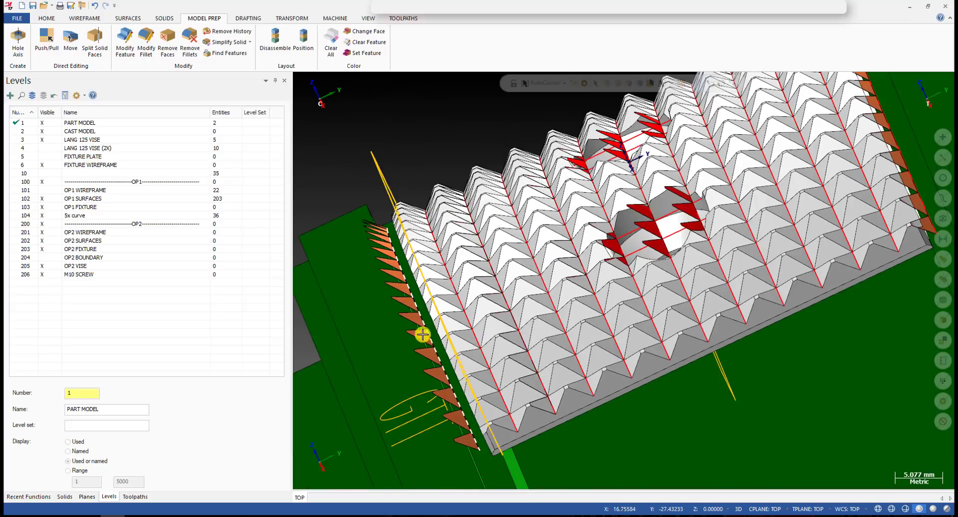
scroll(408, 350, down, 3)
scroll(404, 324, up, 2)
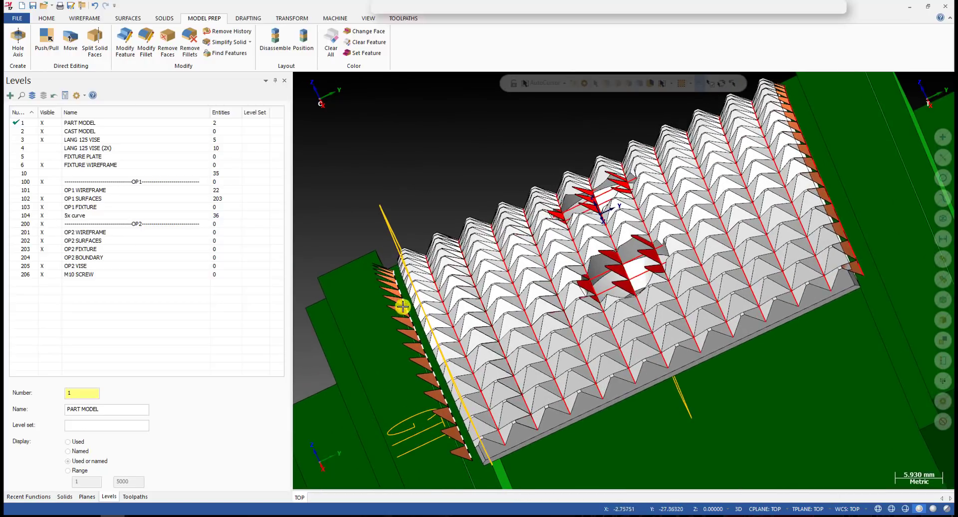
scroll(421, 306, up, 2)
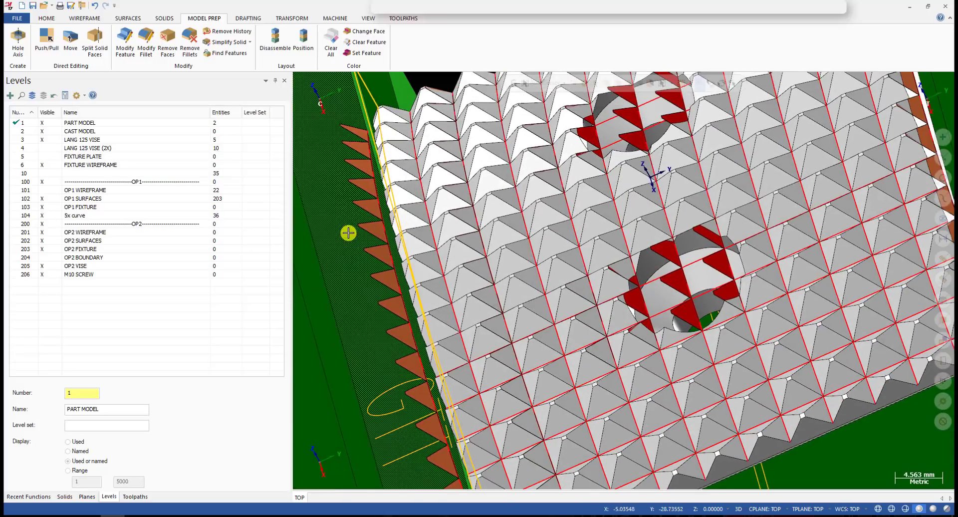
Step: Create surfaces from a tooth's solid flank face beside the plate's long edge
scroll(362, 193, down, 1)
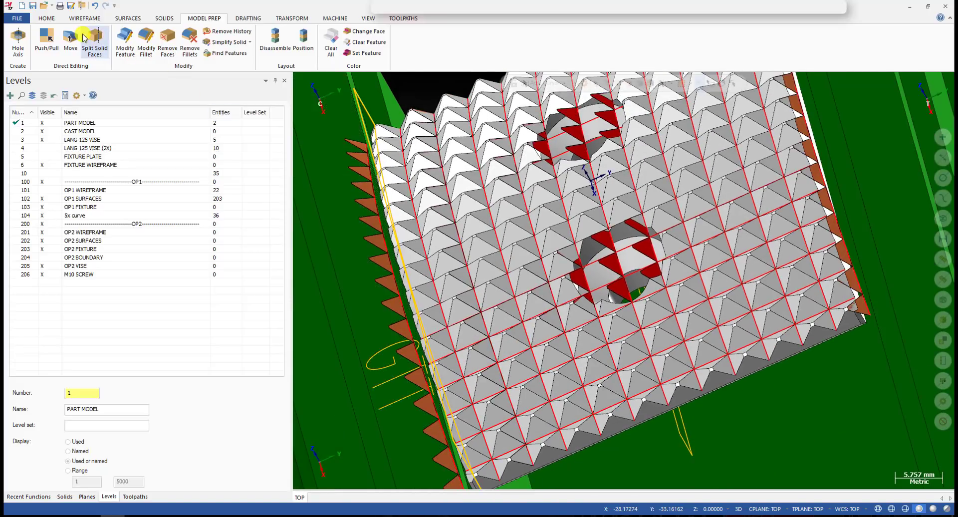
click(124, 19)
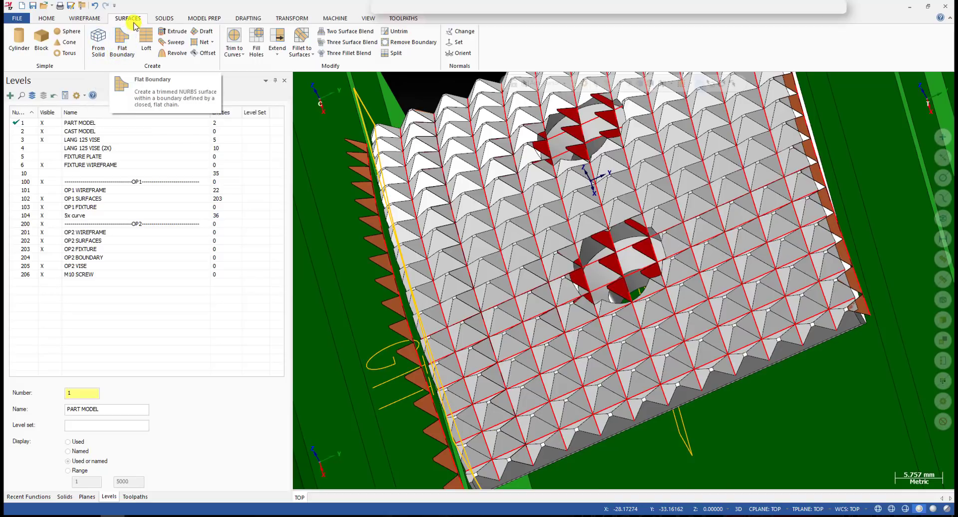
click(99, 53)
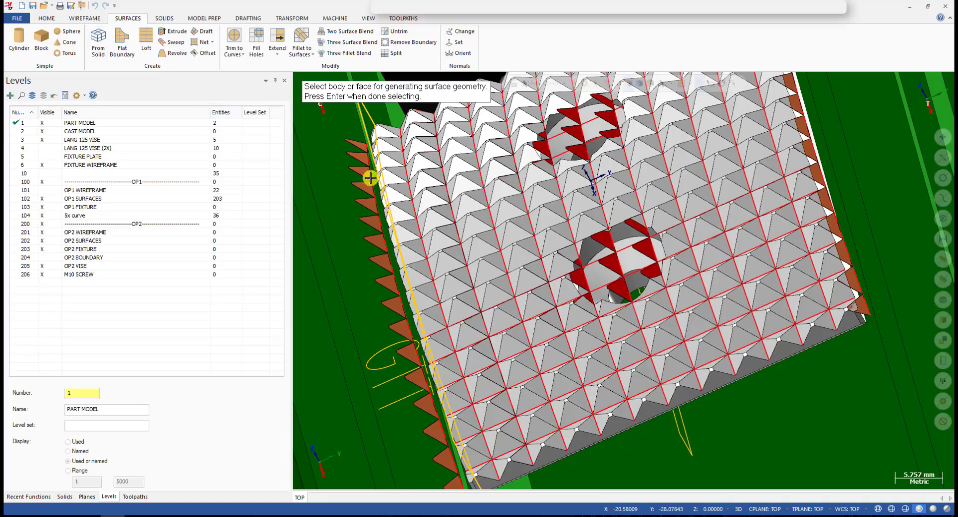
scroll(402, 207, up, 2)
click(413, 207)
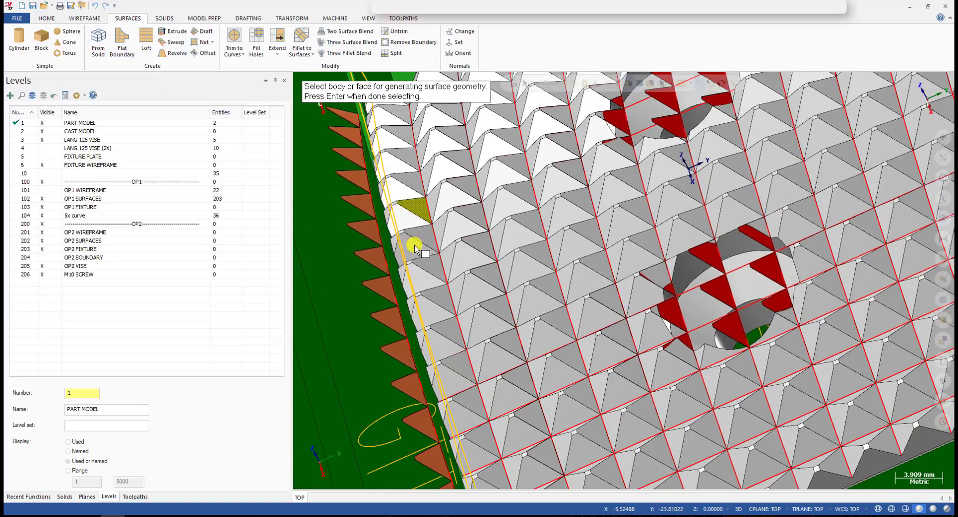
key(Return)
Step: Examine the extracted tooth flank surface in wireframe display and return to the shaded display
scroll(406, 205, up, 2)
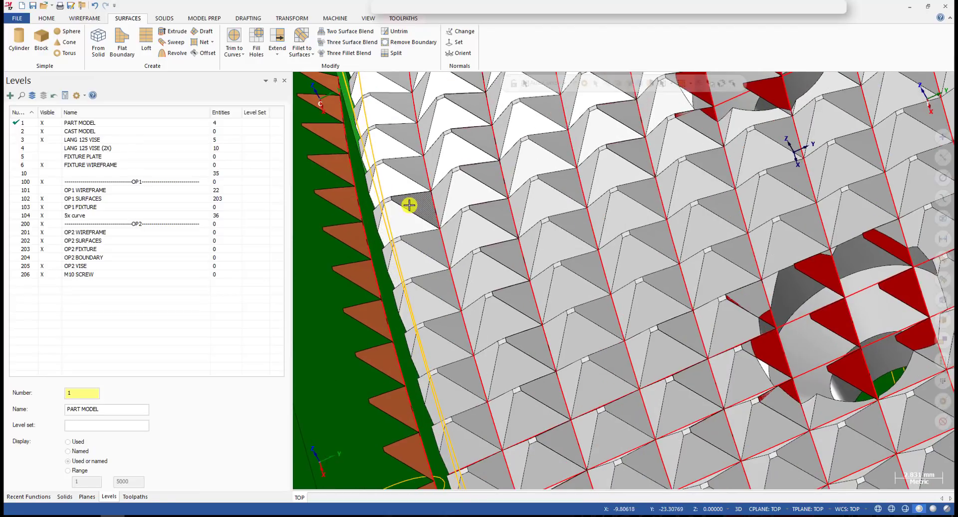
key(alt+s)
scroll(408, 202, up, 2)
key(alt)
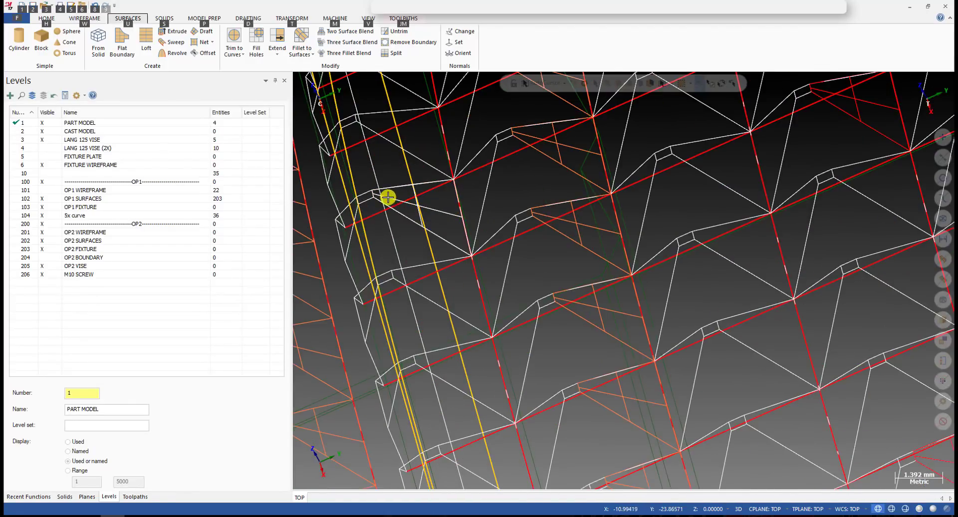
key(alt)
key(alt+s)
scroll(407, 218, down, 3)
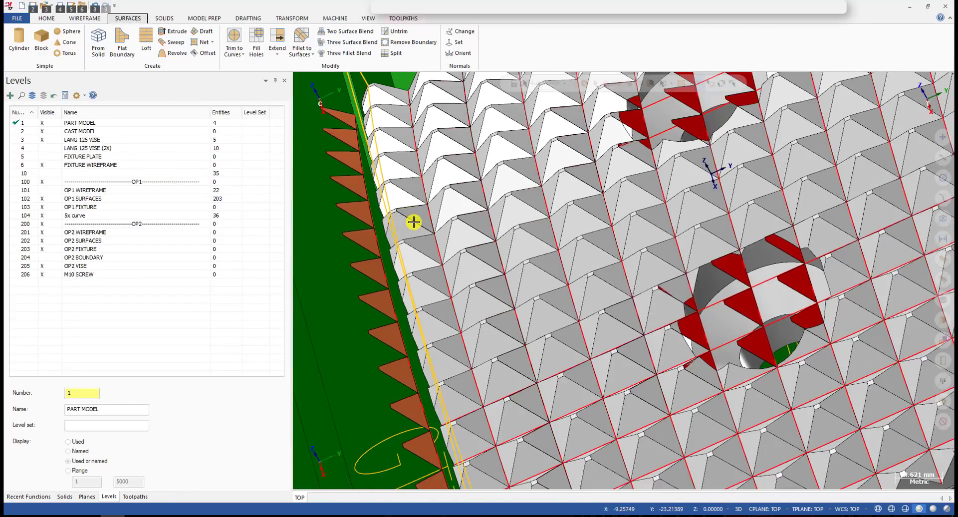
Step: Try to move a tooth flank surface one tooth outward beyond the plate's long edge with the Dynamic transform
key(alt)
key(alt+d)
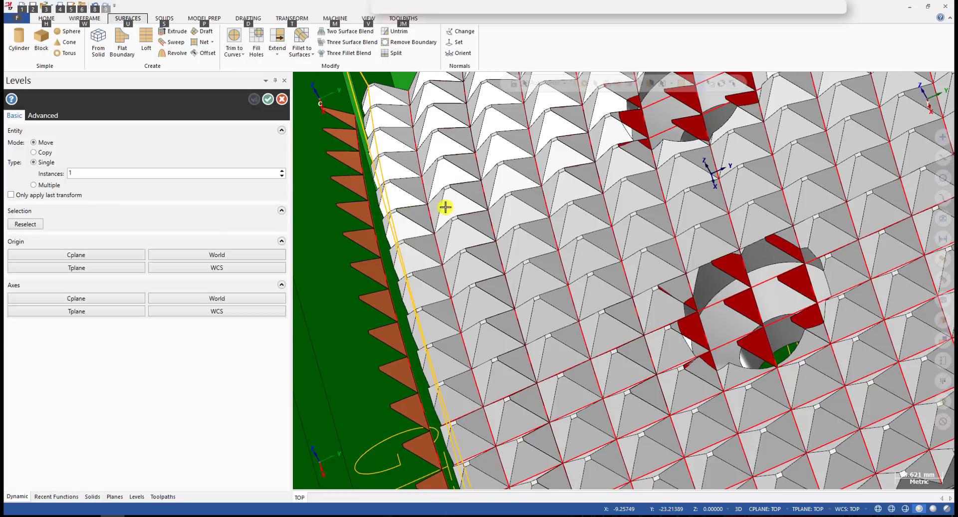
scroll(460, 195, up, 2)
click(443, 183)
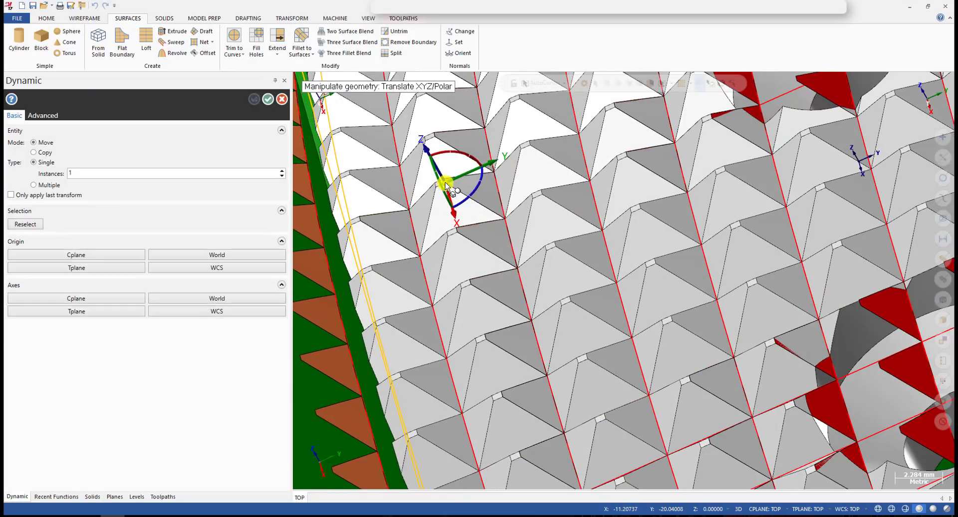
click(440, 188)
scroll(391, 199, down, 4)
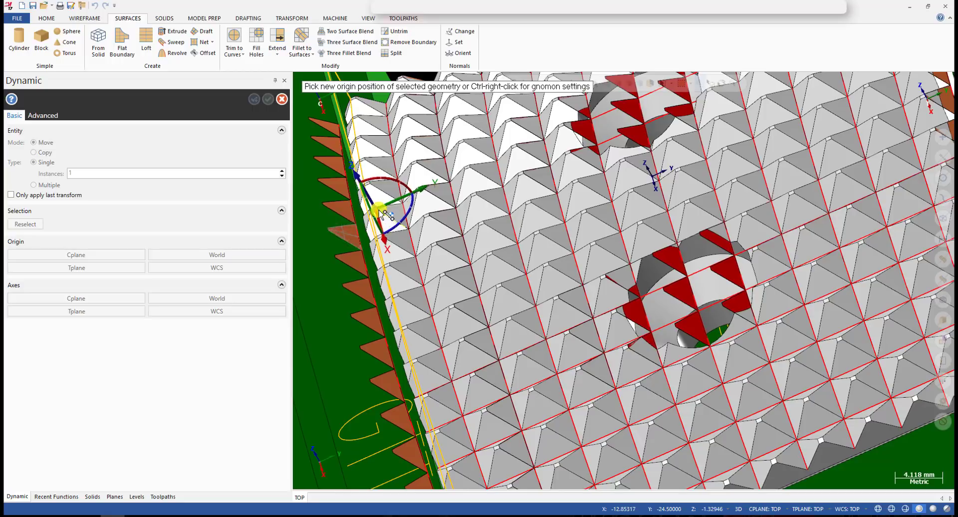
scroll(386, 214, up, 9)
scroll(377, 209, down, 6)
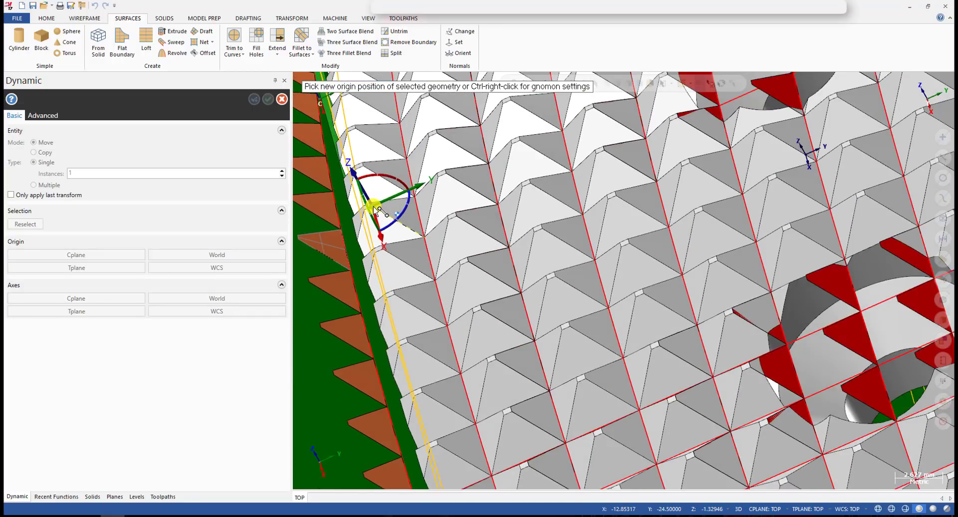
key(Escape)
scroll(399, 237, down, 7)
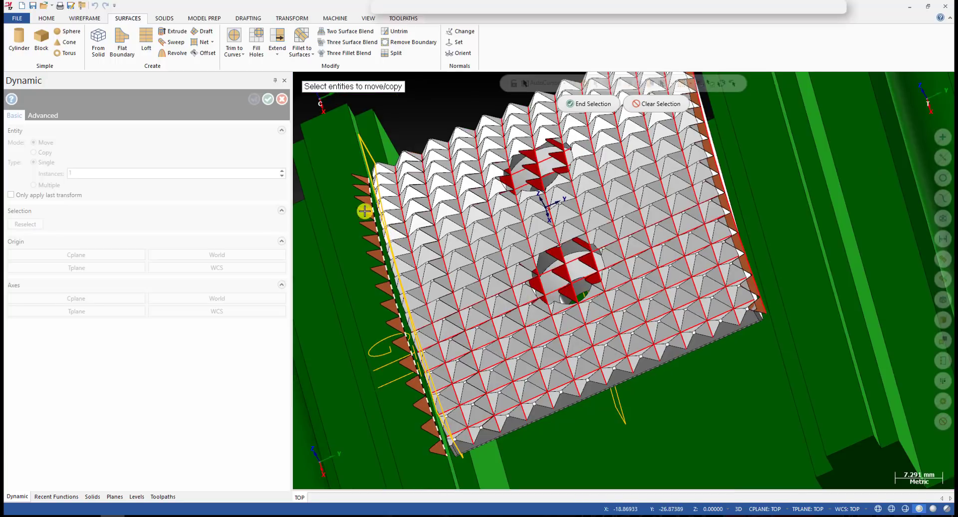
key(Escape)
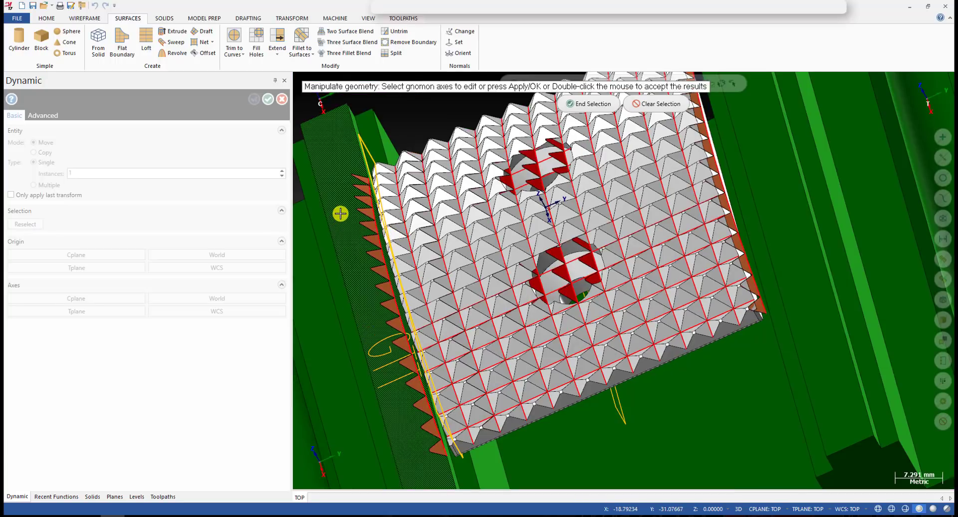
Step: Hide level 104 "5x curve" and level 102 "OP1 SURFACES"
scroll(393, 217, down, 3)
middle_drag(393, 220, 417, 218)
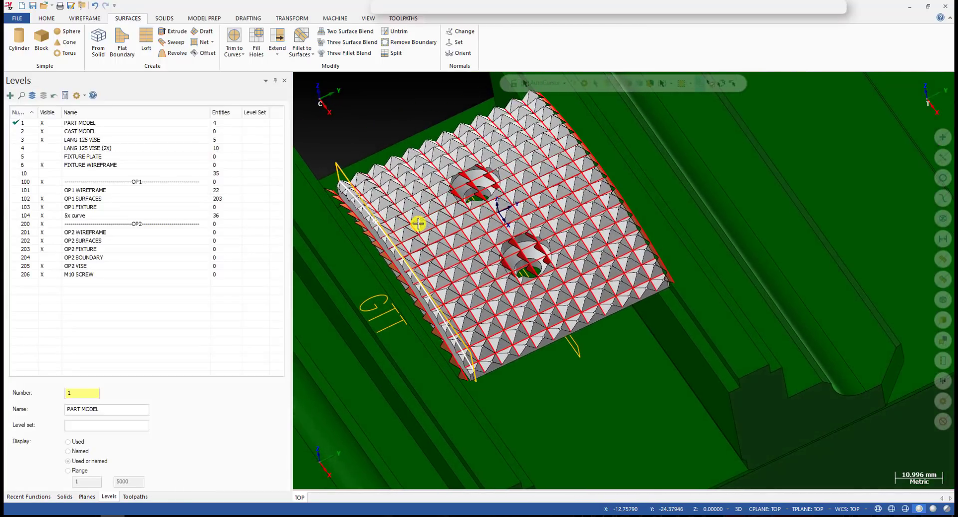
click(49, 216)
click(48, 199)
scroll(470, 237, down, 4)
middle_drag(470, 237, 526, 267)
scroll(526, 267, down, 1)
Step: Select all operations in the OP1 toolpath group and launch Machine Simulation with the JT_DMU60_EVO_55Deg machine
click(124, 497)
middle_drag(293, 293, 93, 203)
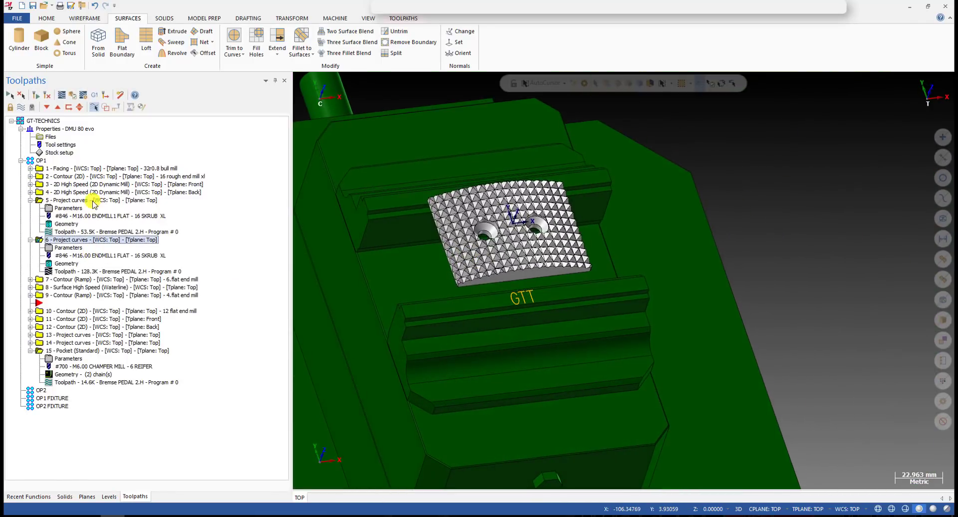
click(38, 161)
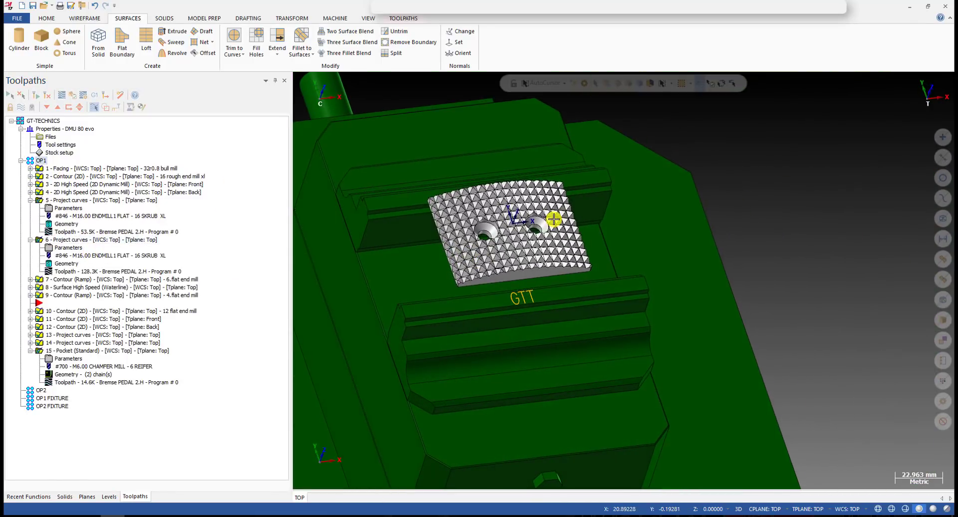
scroll(514, 214, up, 3)
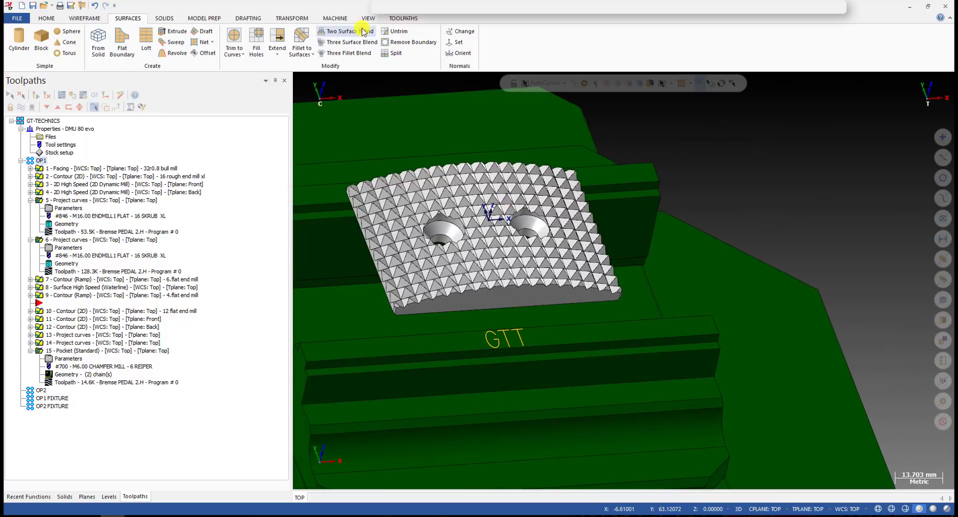
click(335, 18)
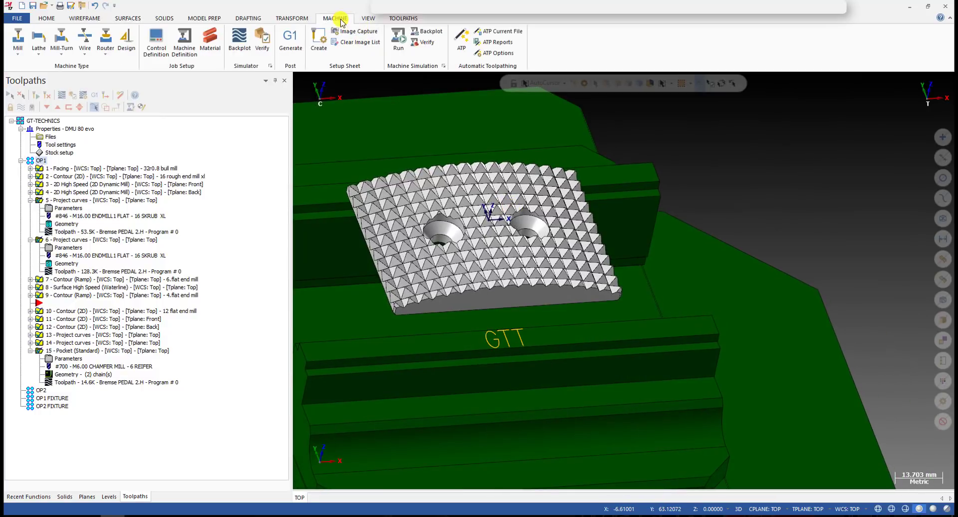
click(442, 67)
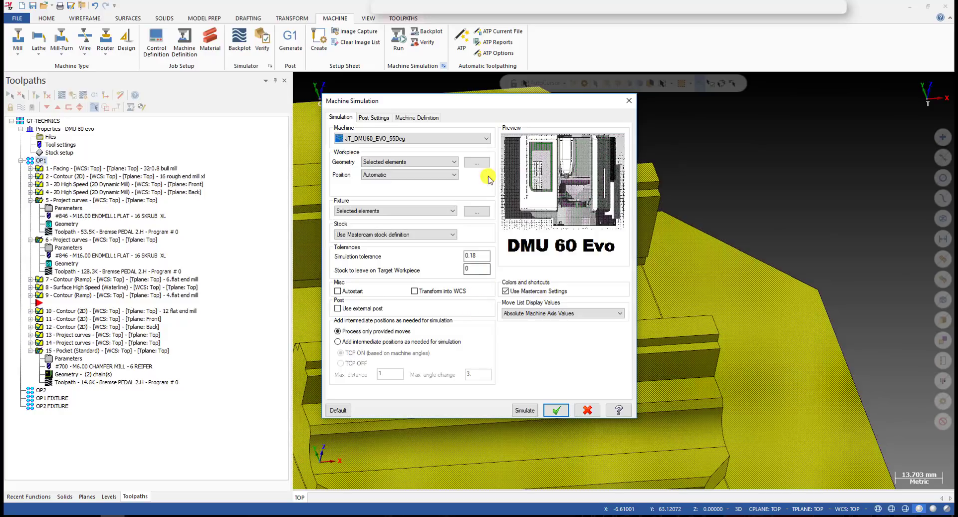
click(533, 412)
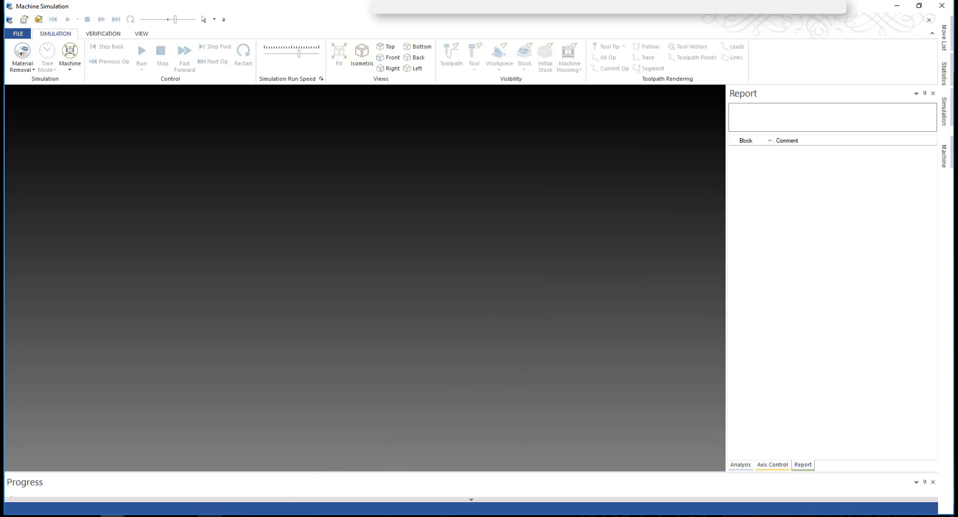
Step: Hide the Door component group of the simulated machine
mouse_move(135, 514)
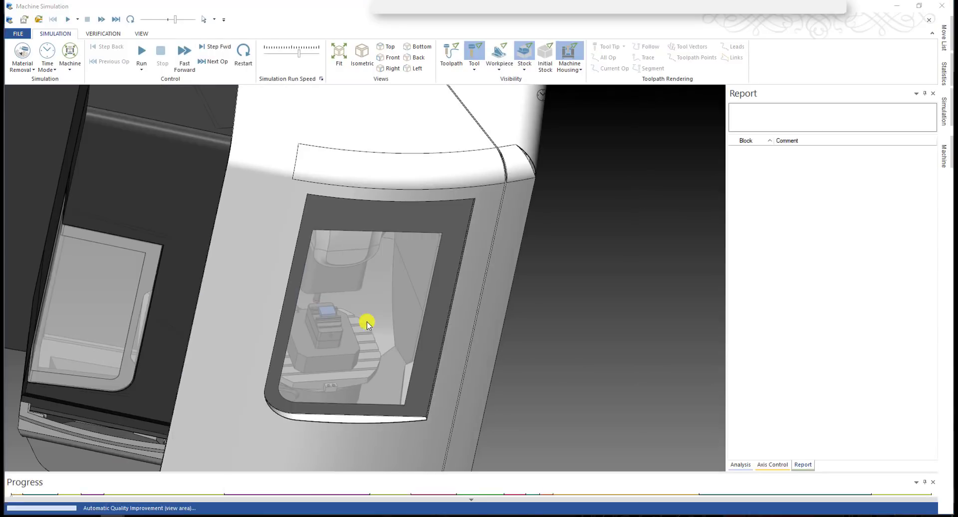
click(943, 100)
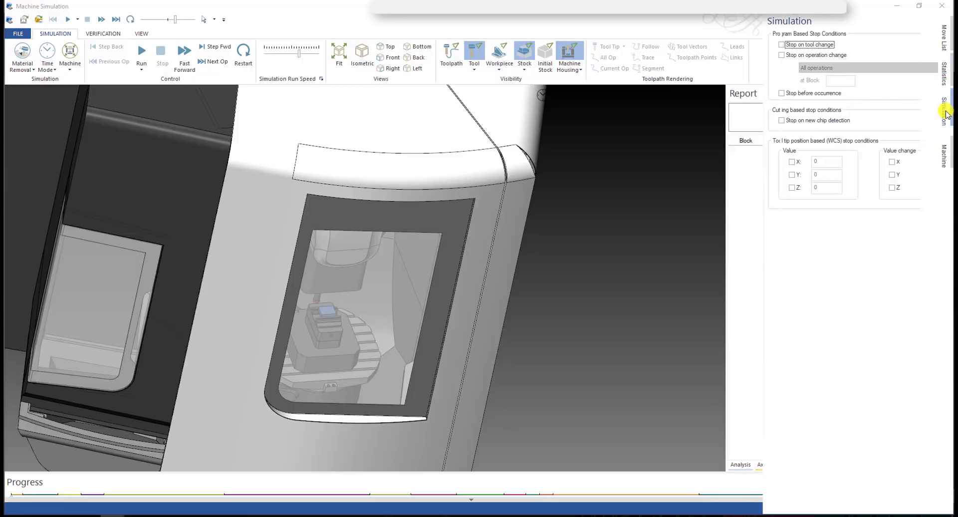
mouse_move(946, 75)
click(943, 155)
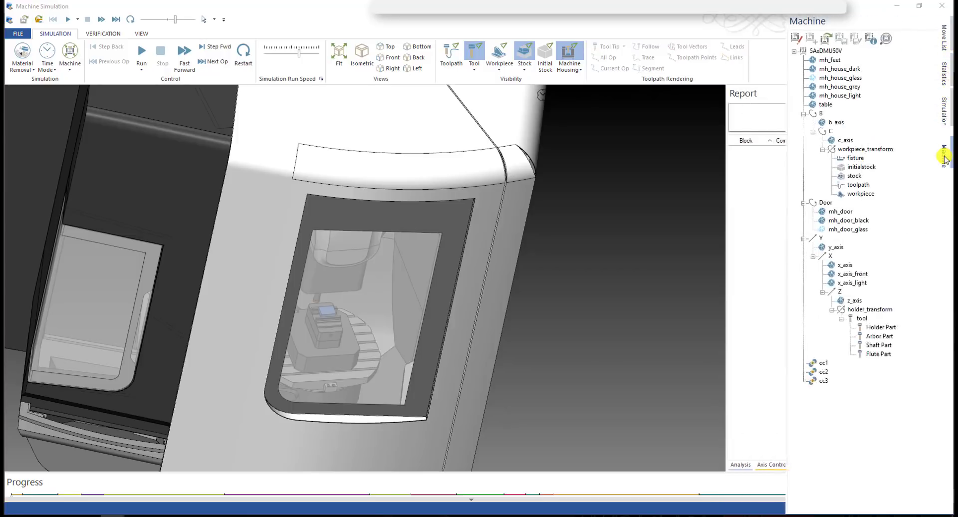
right_click(752, 203)
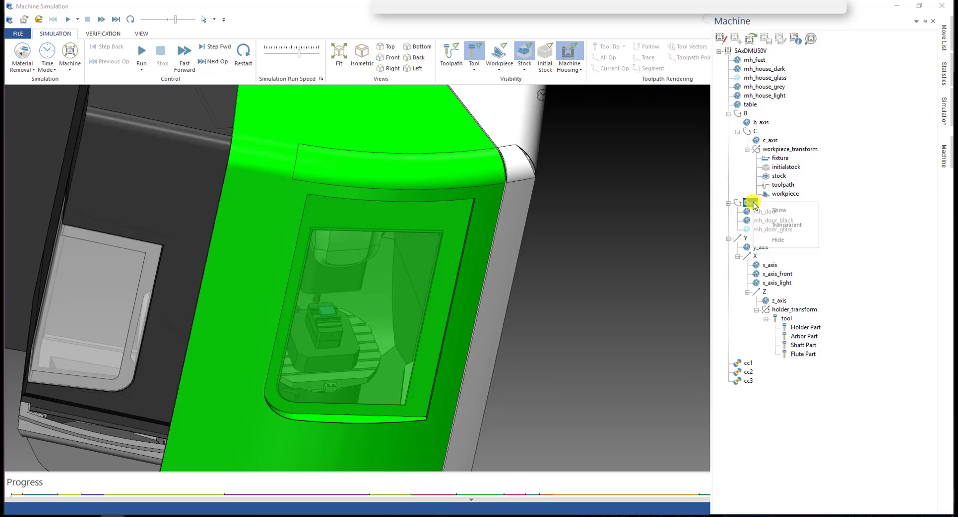
click(791, 240)
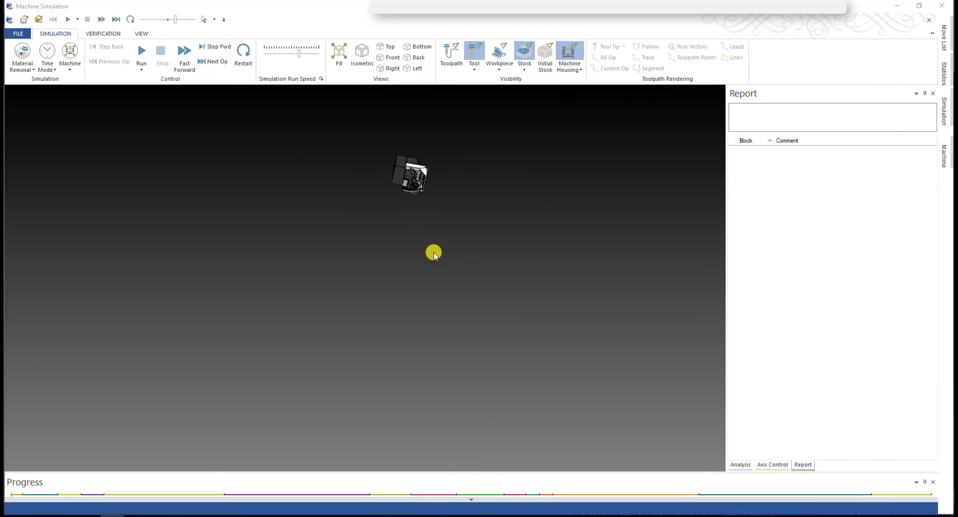
Step: Run the machine simulation on the clamped stock and render the toolpath by Segment
scroll(424, 160, up, 10)
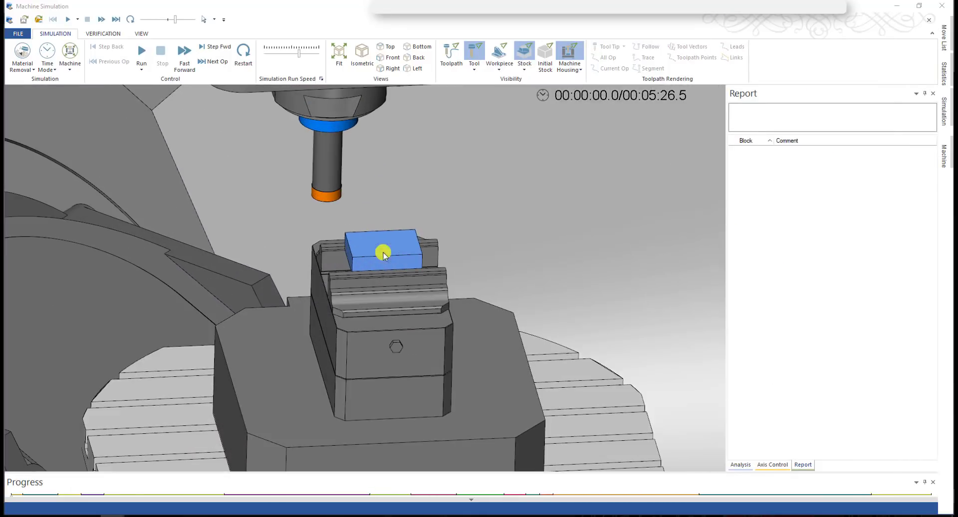
scroll(361, 218, down, 3)
scroll(365, 244, up, 2)
middle_drag(365, 244, 387, 248)
scroll(384, 241, up, 2)
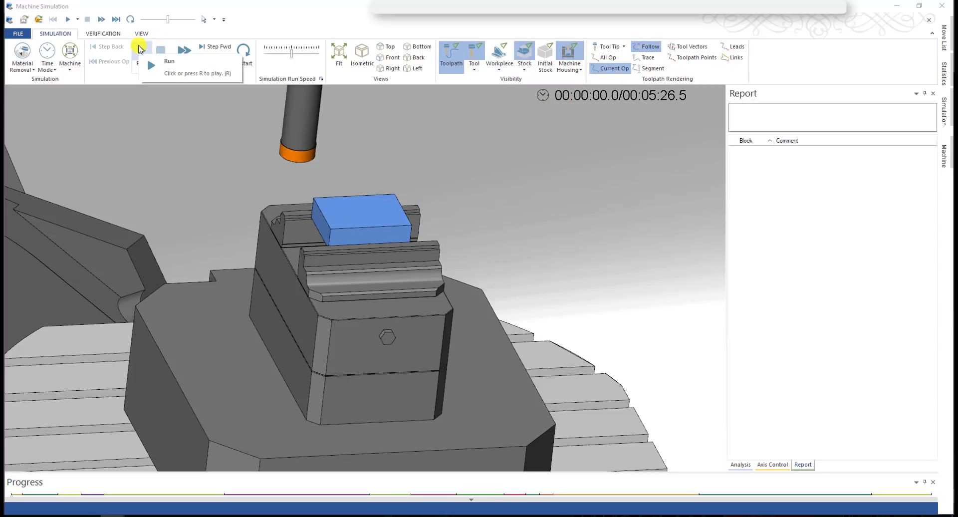
click(141, 50)
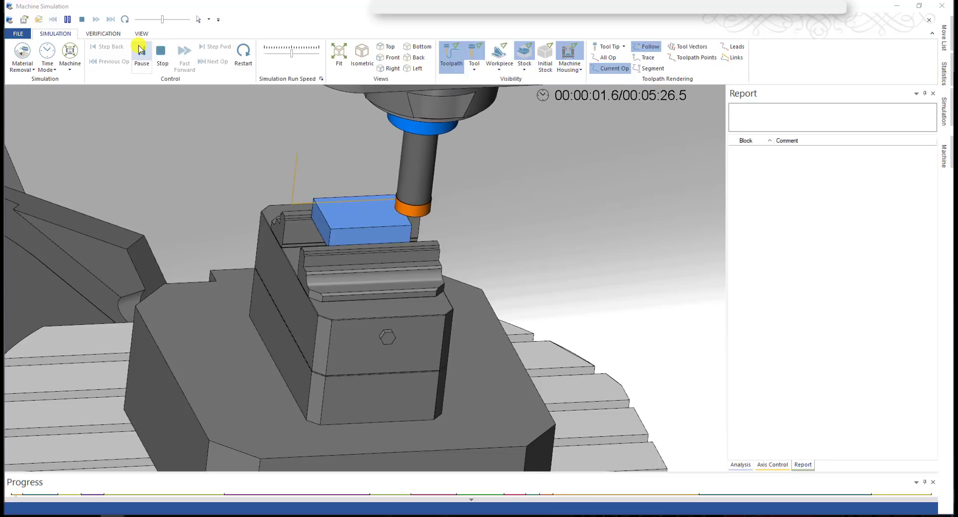
click(654, 68)
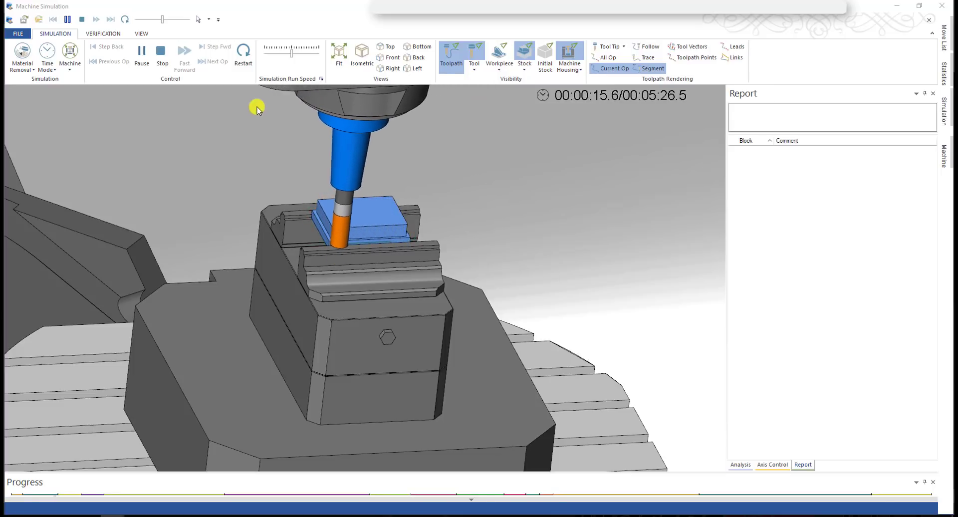
Step: Examine the running simulation from several angles as the end mill cuts the curved top and the grooves in the stock
middle_drag(261, 105, 395, 329)
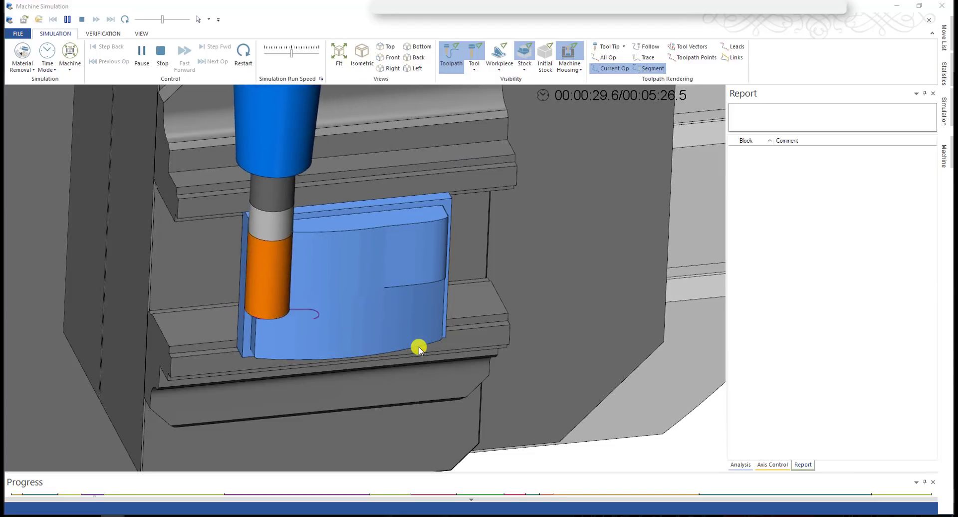
scroll(434, 340, down, 4)
middle_drag(428, 307, 402, 288)
scroll(406, 329, up, 5)
scroll(346, 252, down, 5)
scroll(332, 186, up, 4)
middle_drag(361, 201, 340, 204)
scroll(303, 202, down, 5)
scroll(398, 203, up, 5)
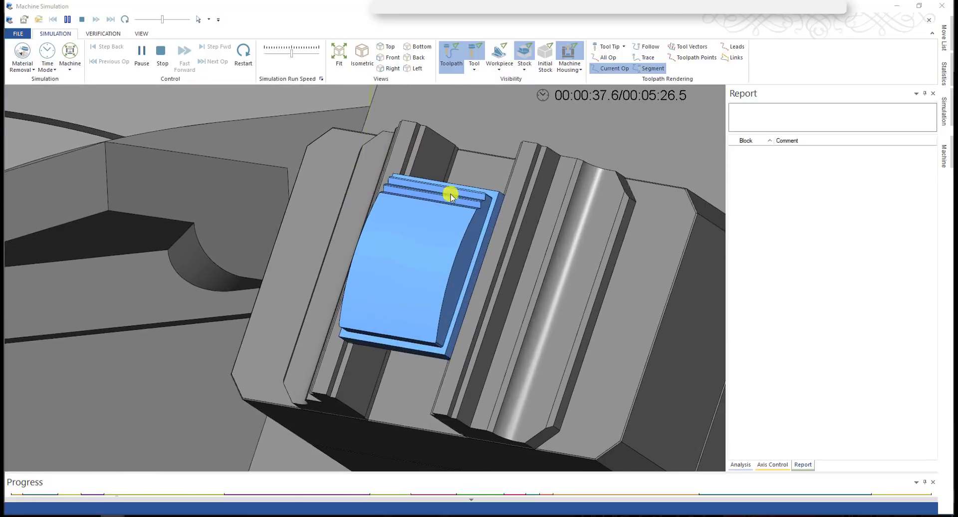
scroll(421, 226, down, 4)
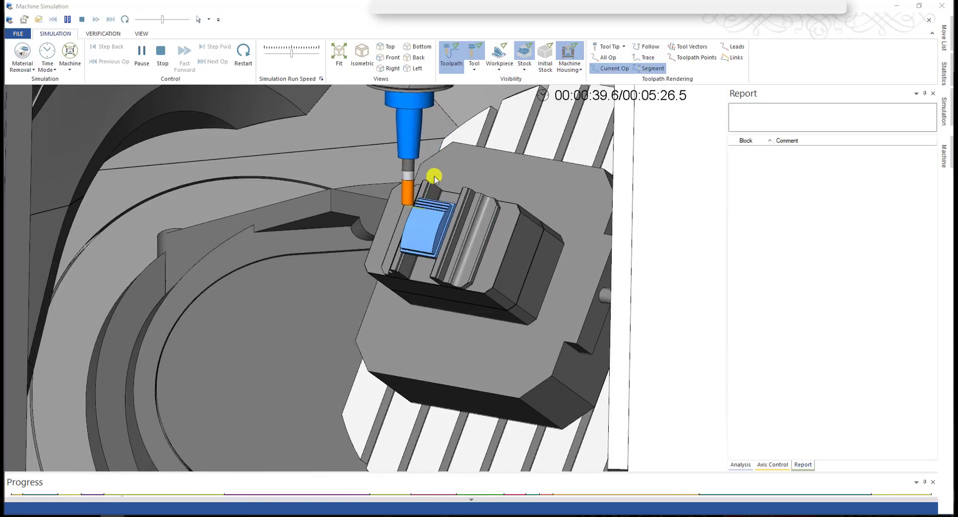
scroll(516, 192, up, 4)
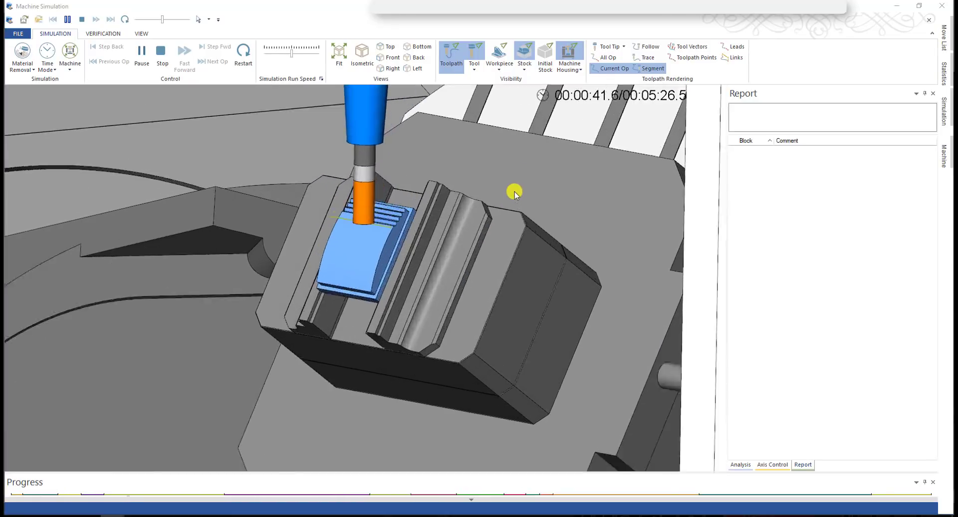
scroll(437, 204, down, 6)
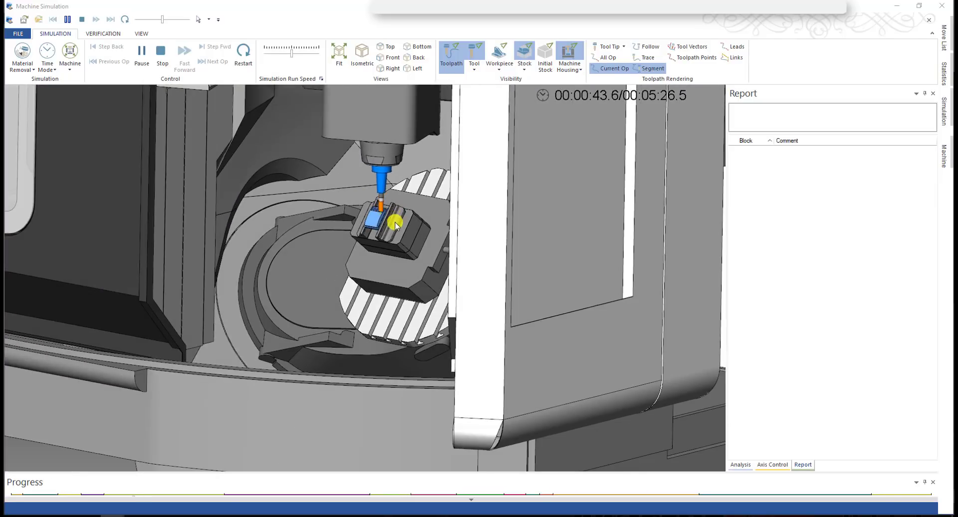
scroll(426, 208, up, 2)
scroll(439, 215, up, 8)
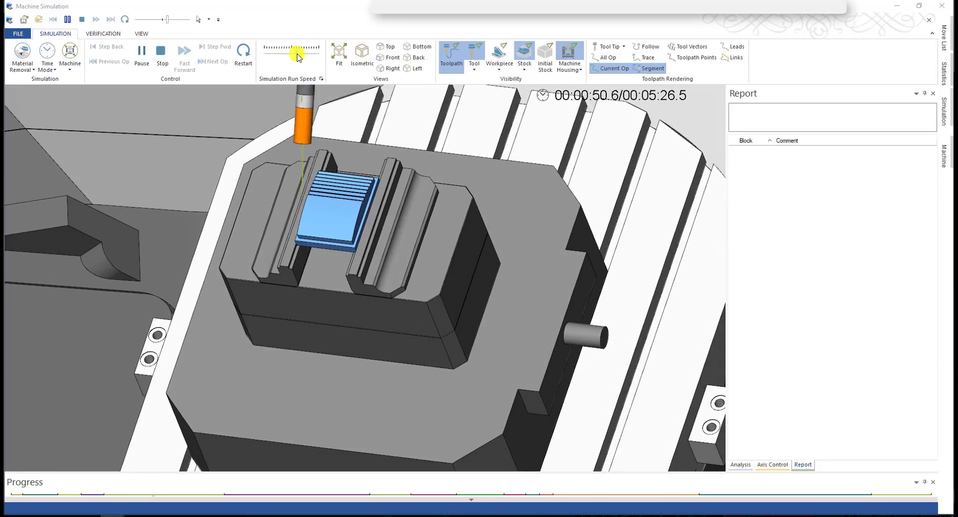
Step: Render the toolpath in Follow mode and inspect the tool cutting the crossing grooves on the clamped stock
click(649, 46)
scroll(387, 188, down, 5)
scroll(386, 197, up, 8)
scroll(361, 216, down, 5)
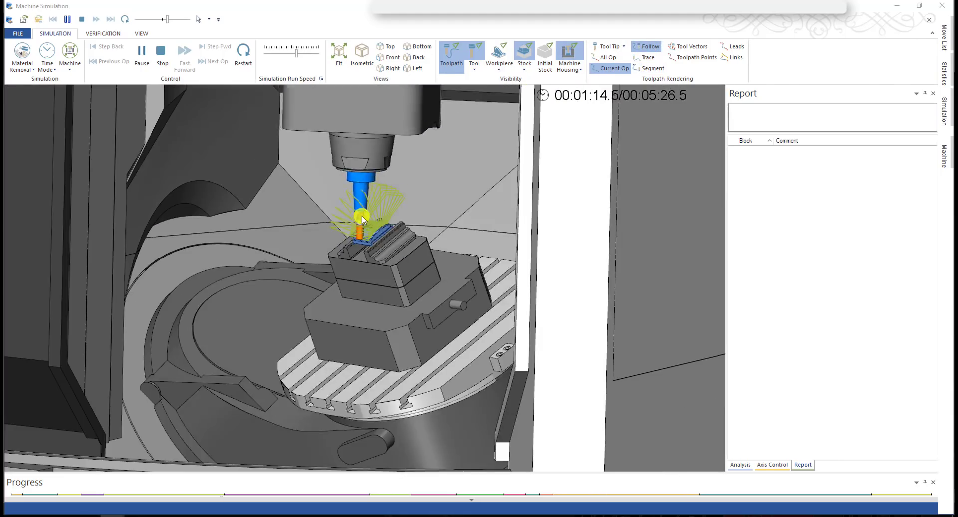
scroll(372, 215, up, 4)
scroll(367, 215, up, 4)
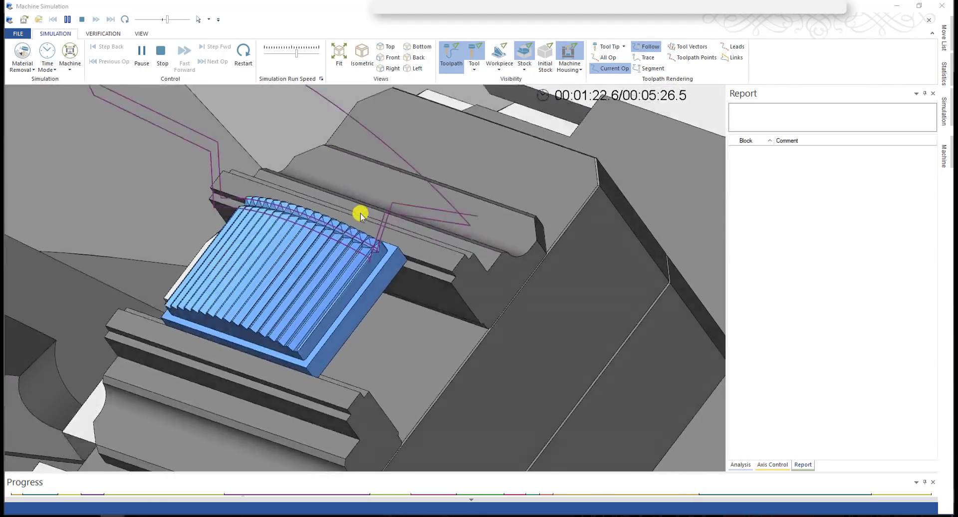
scroll(334, 227, down, 3)
scroll(324, 210, up, 5)
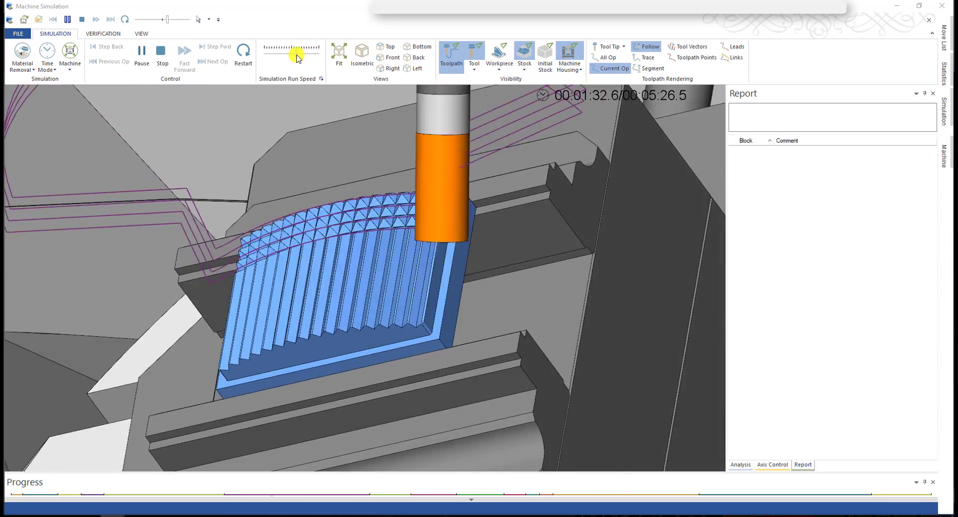
Step: Reduce the simulation run speed slightly and hide the toolpath display over the pyramid teeth being cut
drag(296, 53, 292, 54)
scroll(310, 198, down, 5)
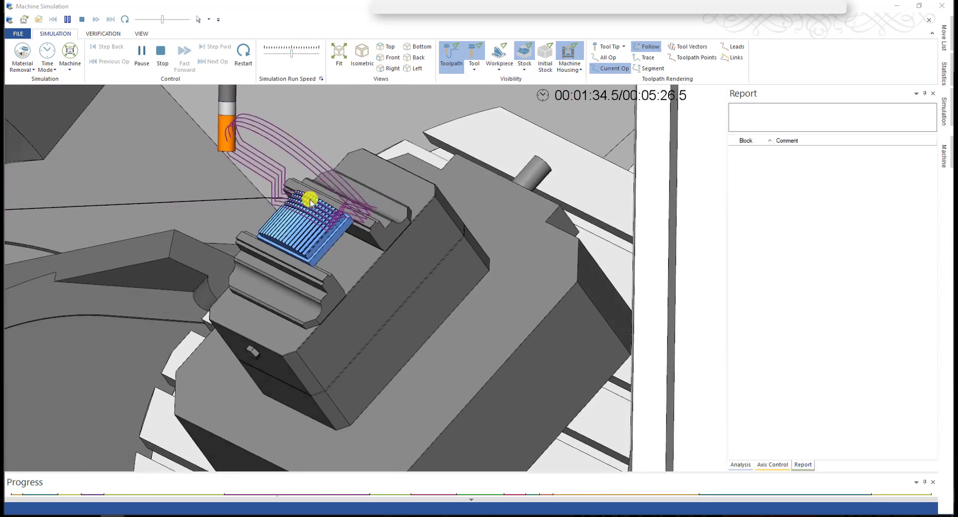
scroll(299, 195, up, 5)
scroll(308, 198, down, 3)
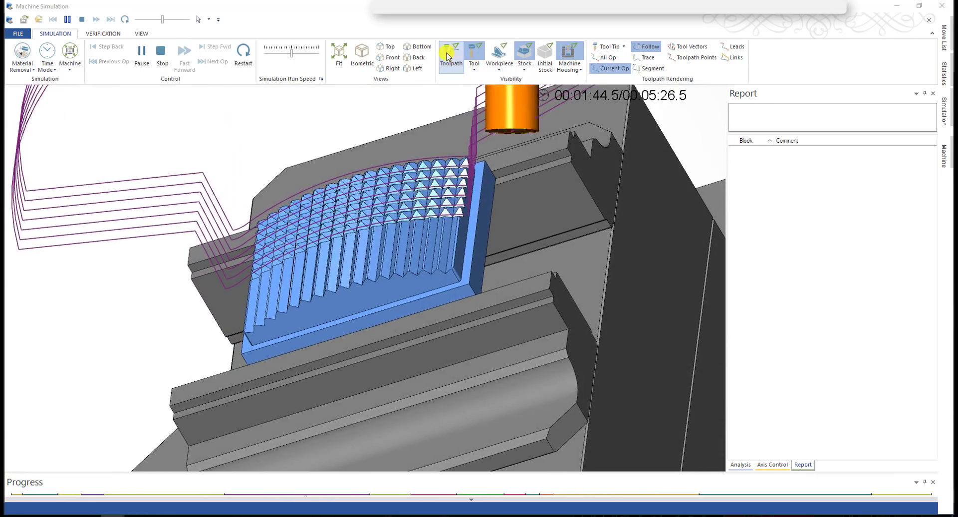
click(448, 56)
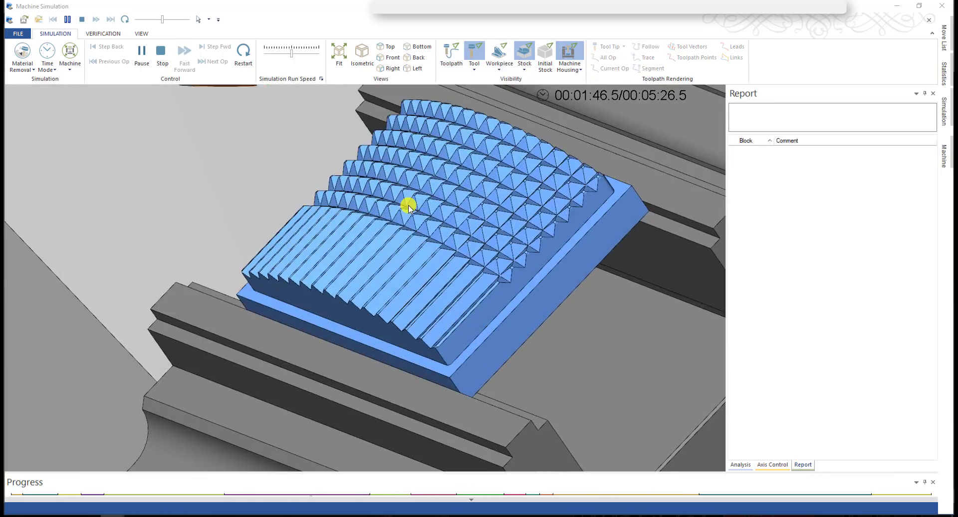